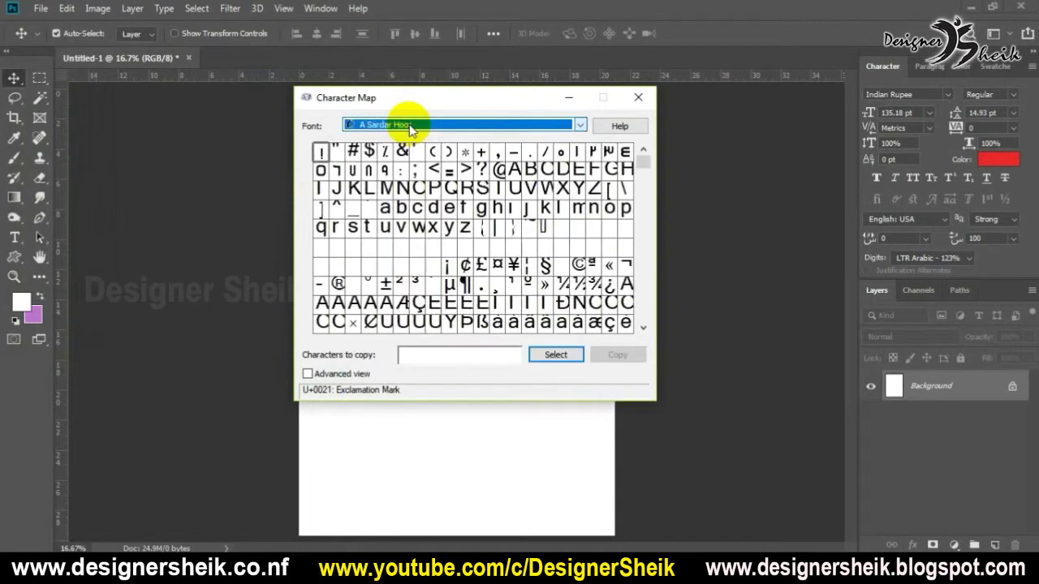
# Step: Set the Character Map font to Arial and clear the characters to copy
pyautogui.press('Return')
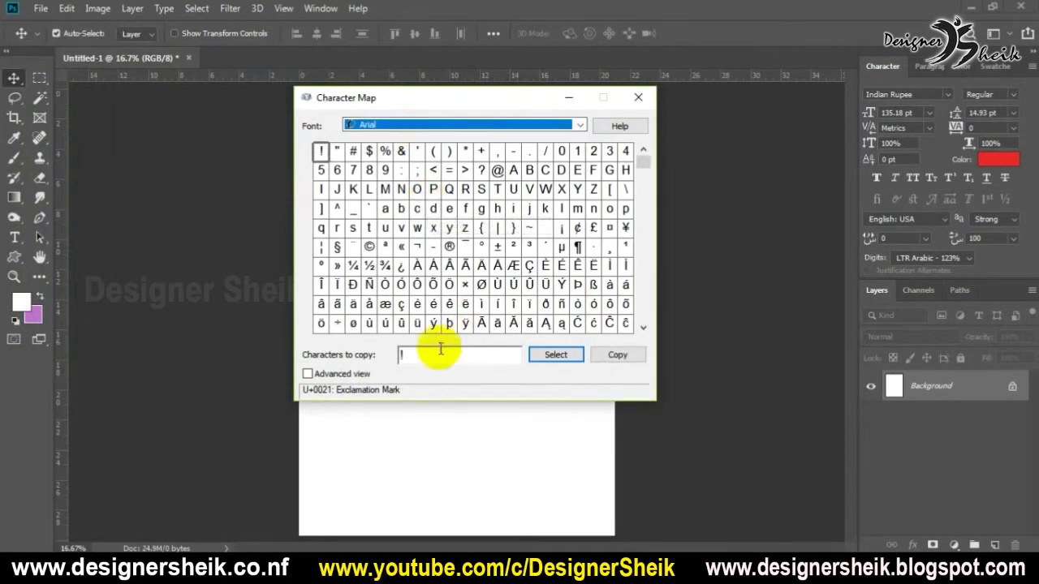
pyautogui.moveTo(424, 354); pyautogui.dragTo(375, 355)
pyautogui.press('BackSpace')
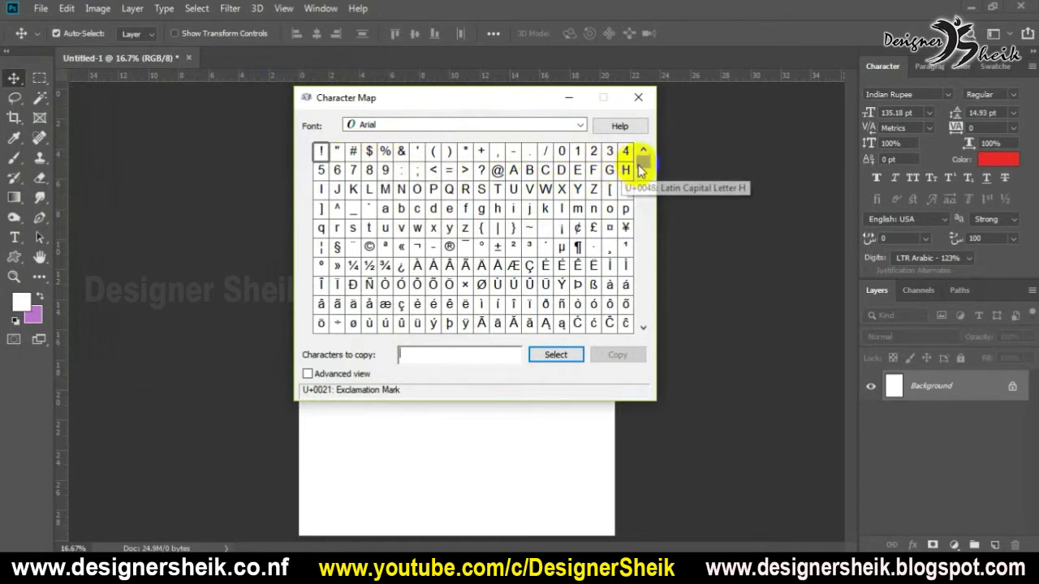
# Step: Copy the Arial copyright sign © to the clipboard and minimize Character Map
pyautogui.scroll(-5, 641, 162)
pyautogui.scroll(5, 643, 158)
pyautogui.click(369, 247)
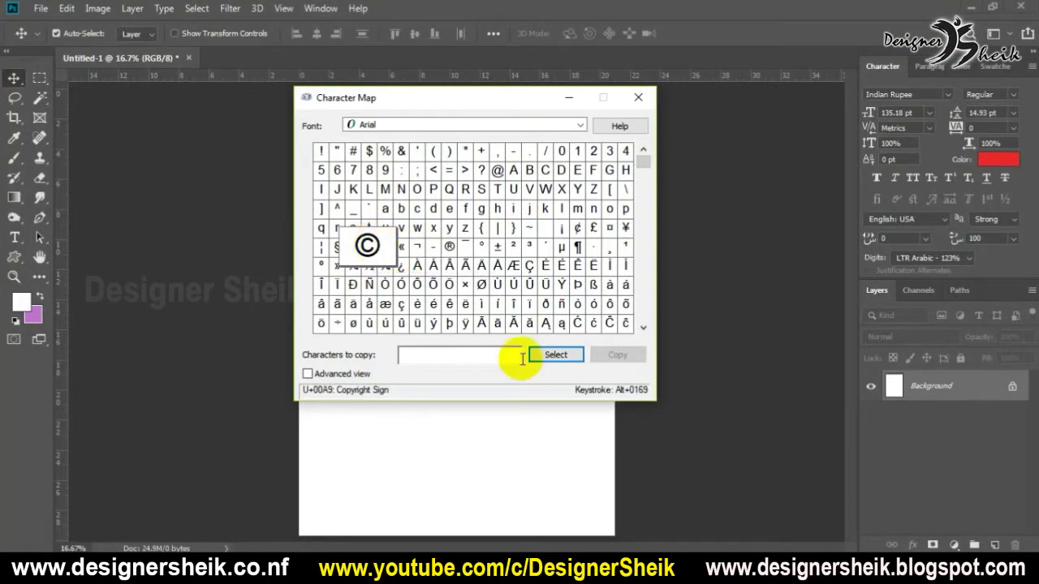
pyautogui.click(549, 357)
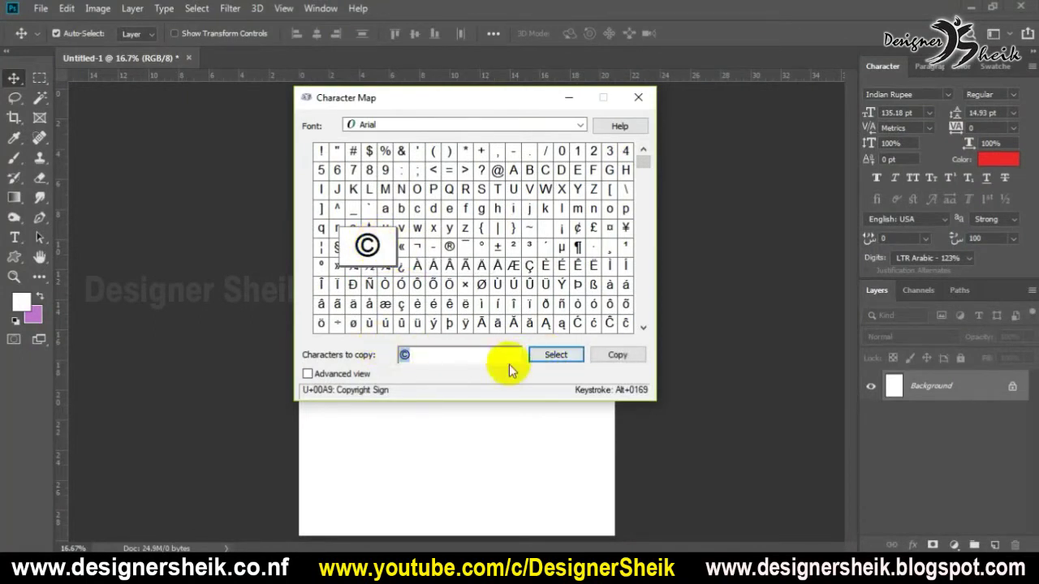
pyautogui.click(613, 358)
pyautogui.click(610, 357)
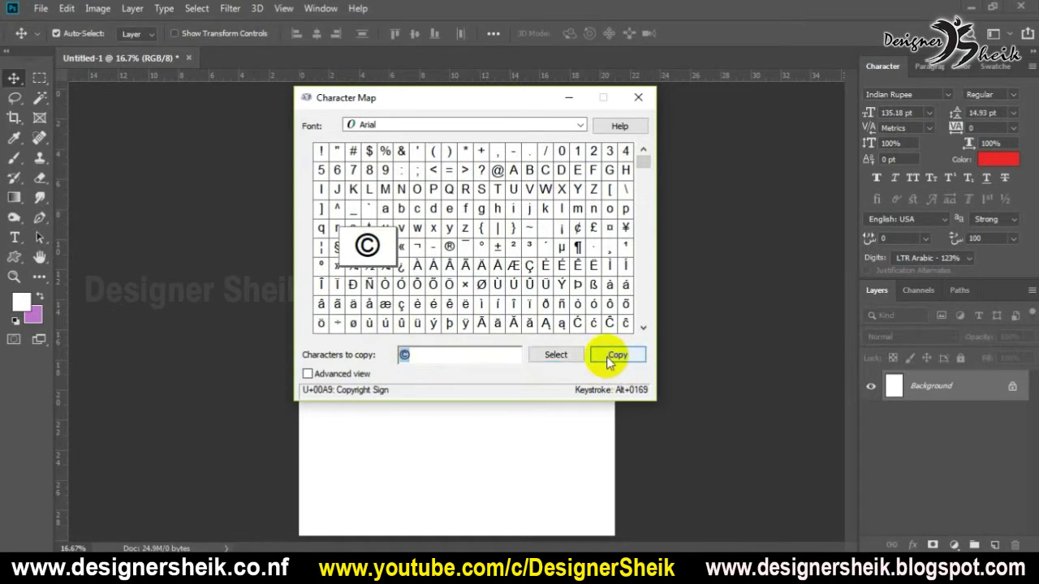
pyautogui.click(571, 97)
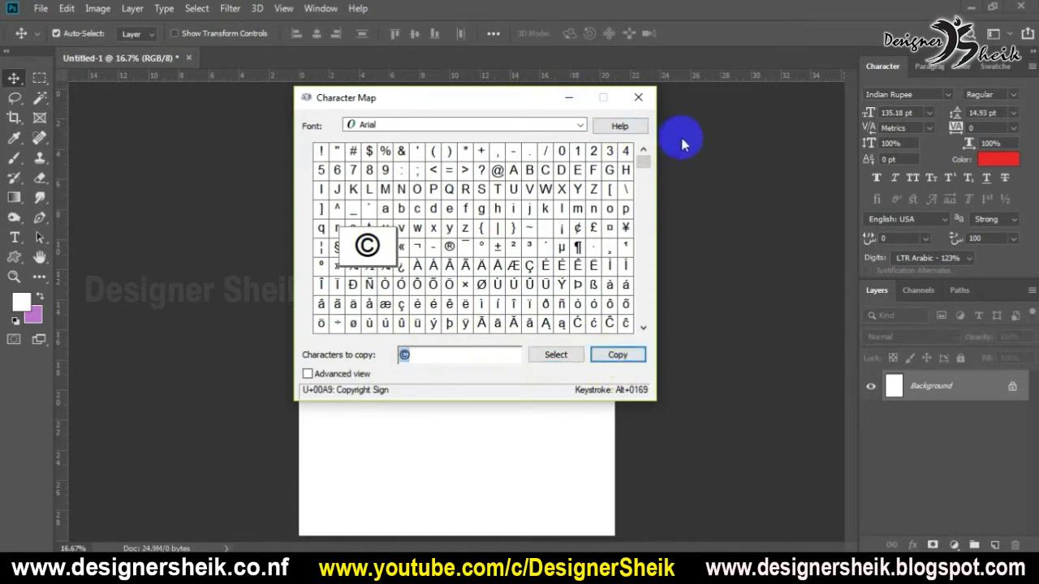
# Step: Paste the copyright symbol as new point text in the upper left part of the Photoshop page
pyautogui.press('t')
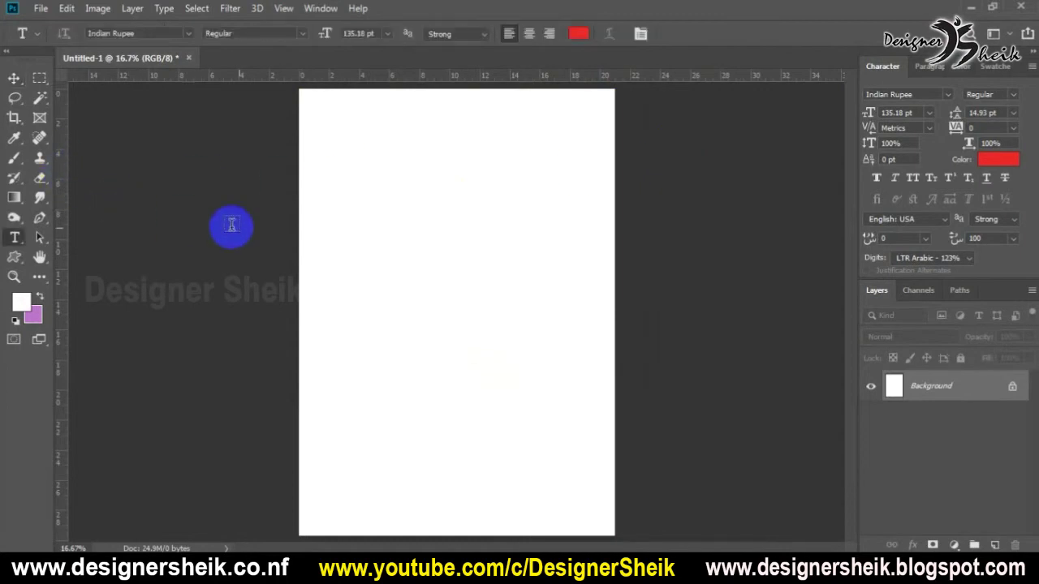
pyautogui.click(378, 232)
pyautogui.hotkey('ctrl', 'v')
pyautogui.hotkey('ctrl', 'v')
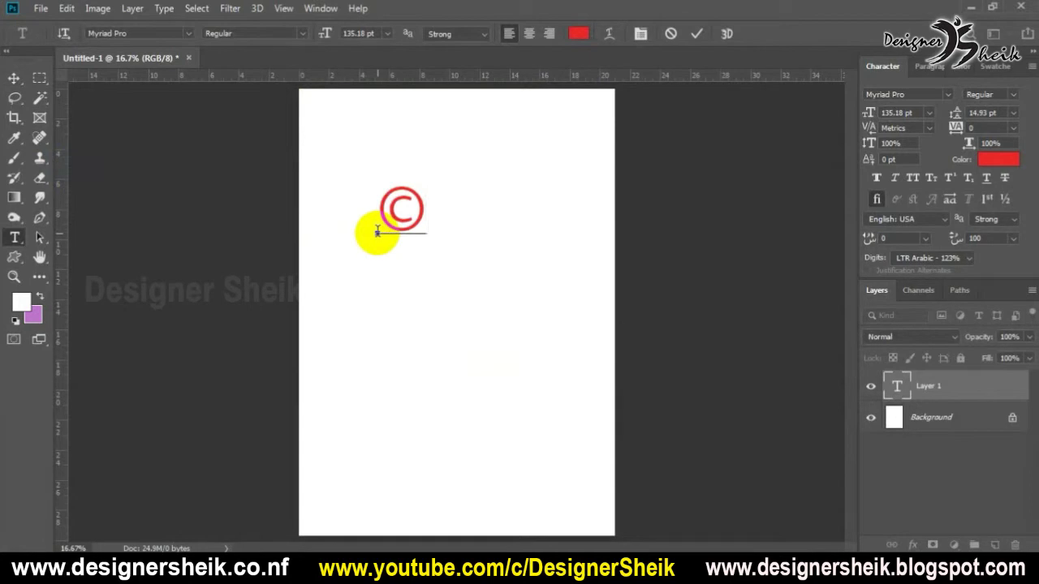
# Step: Change the pasted copyright symbol's font to Arial Bold
pyautogui.moveTo(378, 231); pyautogui.dragTo(426, 231)
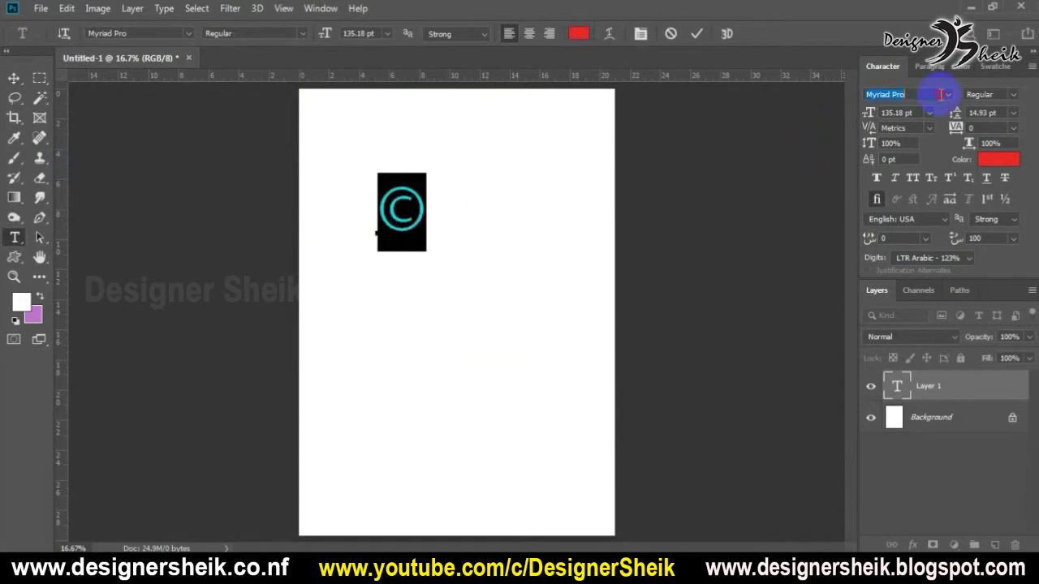
pyautogui.write('aral')
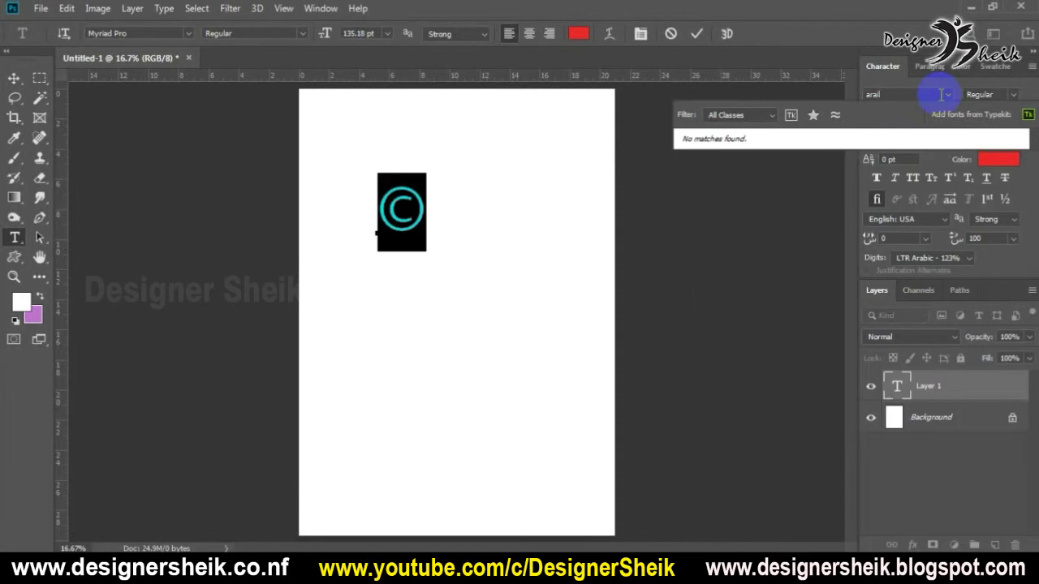
pyautogui.press('BackSpace')
pyautogui.press('BackSpace')
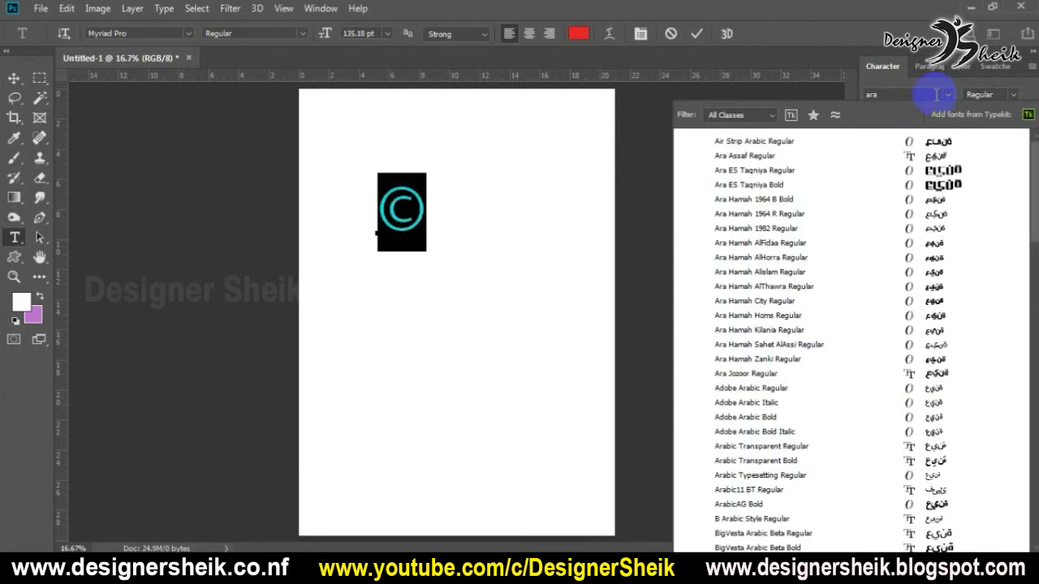
pyautogui.press('BackSpace')
pyautogui.press('BackSpace')
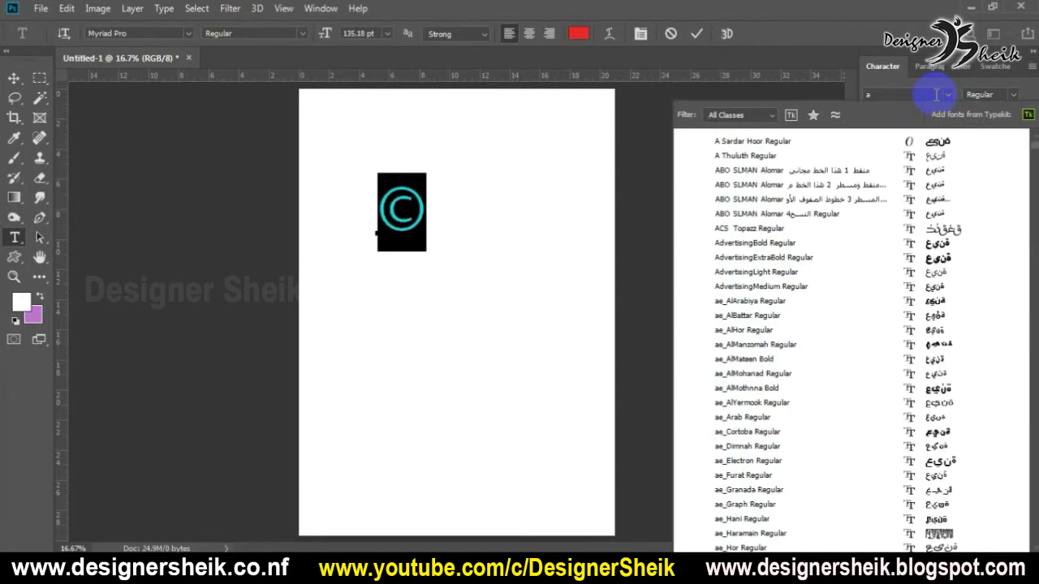
pyautogui.write('ria')
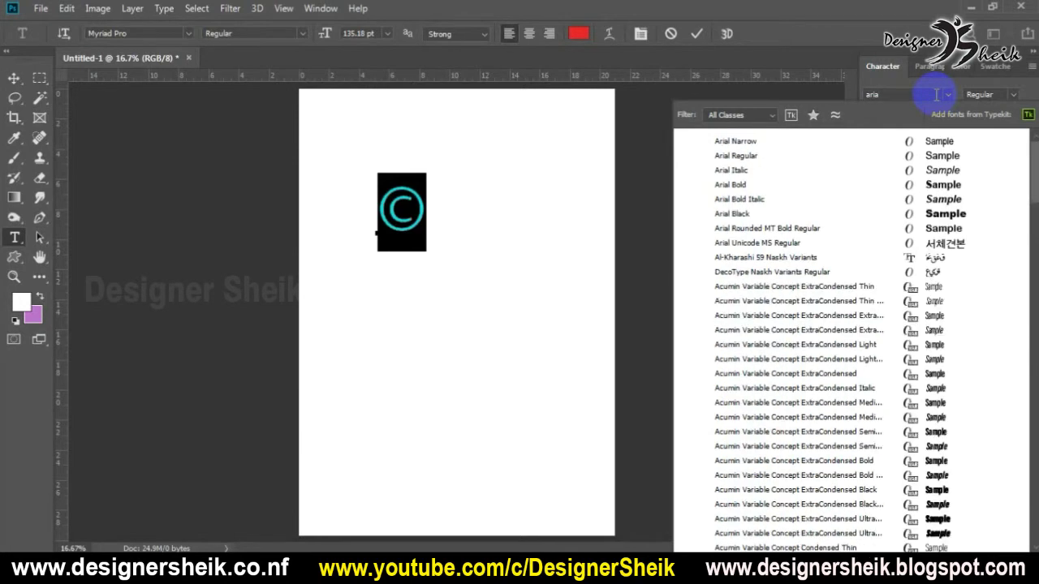
pyautogui.click(685, 185)
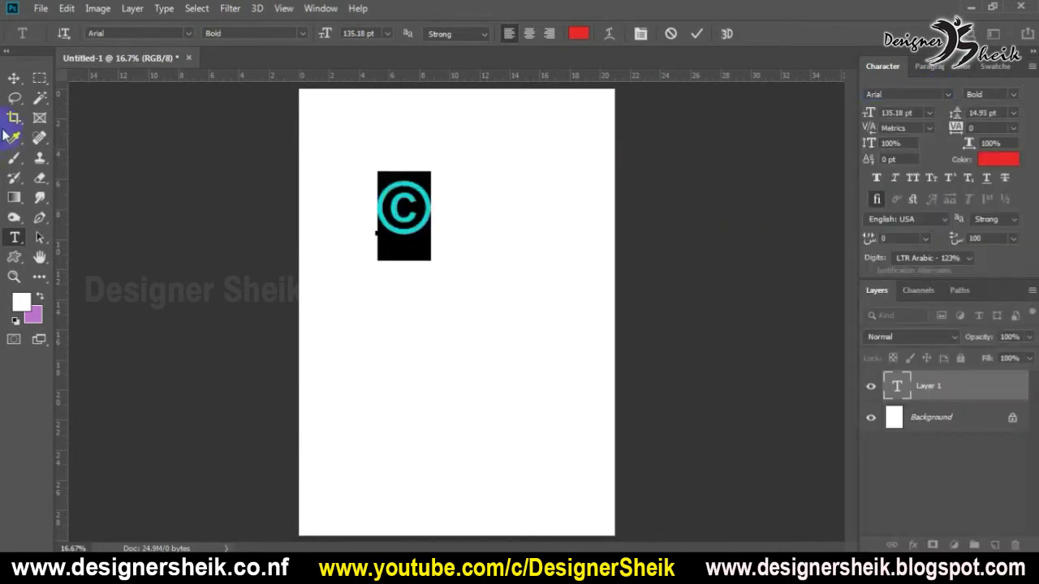
# Step: Move the copyright symbol slightly toward the page's left edge and select its character for reuse
pyautogui.click(13, 78)
pyautogui.moveTo(463, 214); pyautogui.dragTo(398, 218)
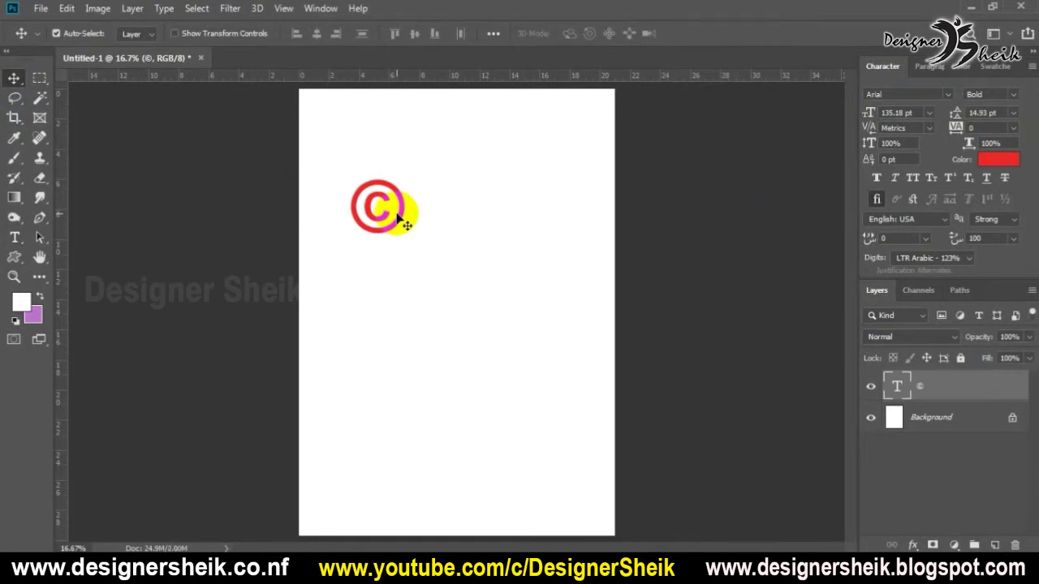
pyautogui.press('t')
pyautogui.doubleClick(393, 219)
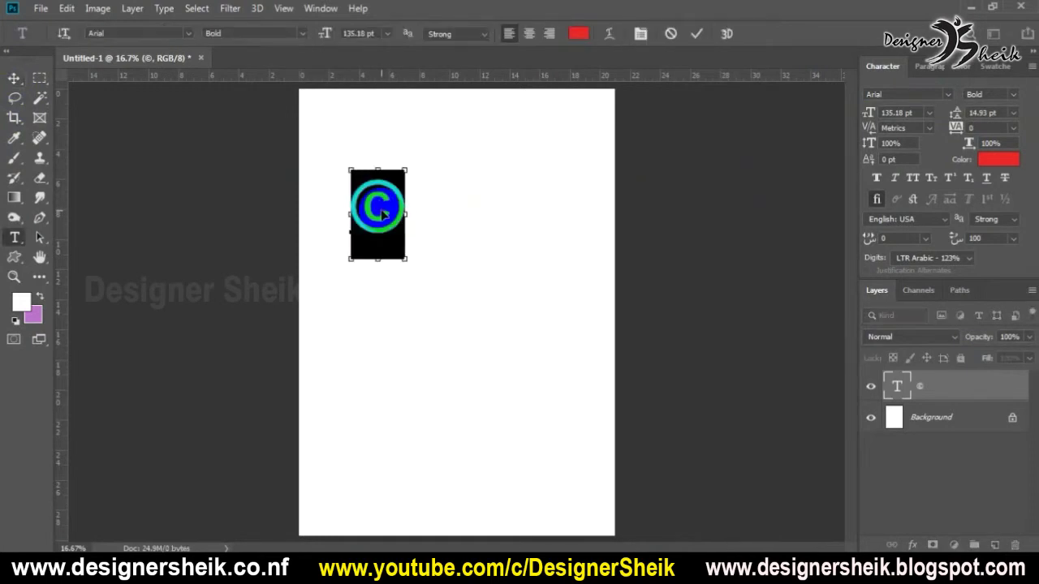
pyautogui.click(14, 78)
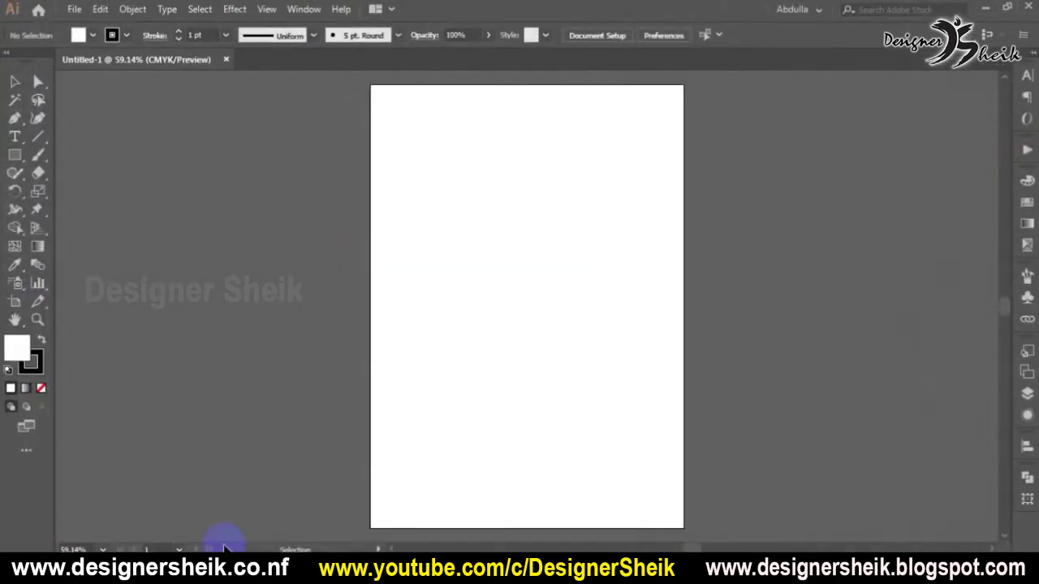
# Step: Paste the red copyright symbol as point text onto the blank artboard in Illustrator
pyautogui.press('t')
pyautogui.click(452, 221)
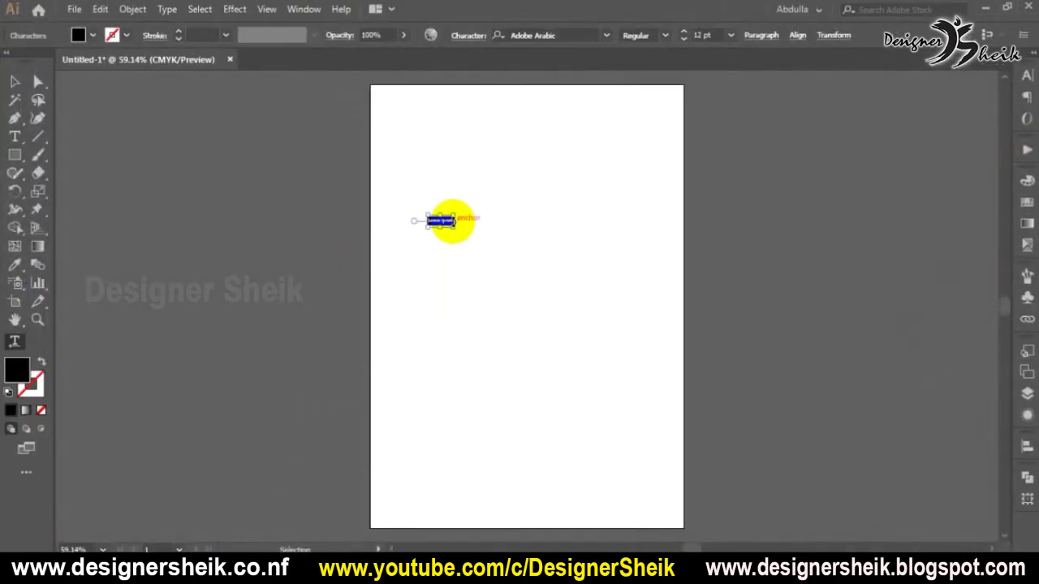
pyautogui.hotkey('ctrl', 'v')
pyautogui.hotkey('ctrl', 'a')
pyautogui.click(14, 80)
pyautogui.click(550, 226)
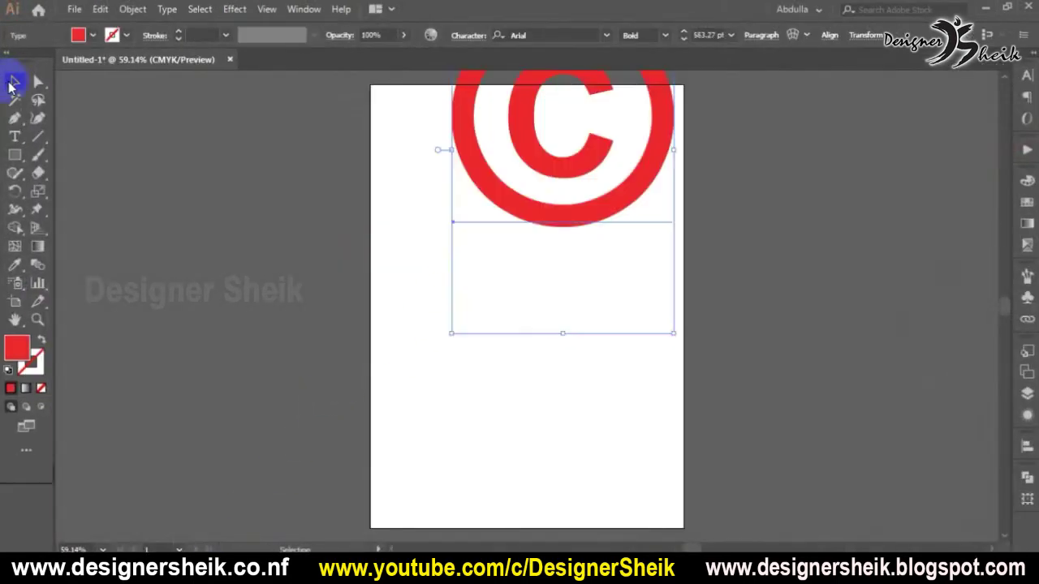
# Step: Scale the copyright symbol down to about 264 pt and reposition it in the artboard's upper left area
pyautogui.moveTo(550, 226); pyautogui.dragTo(475, 339)
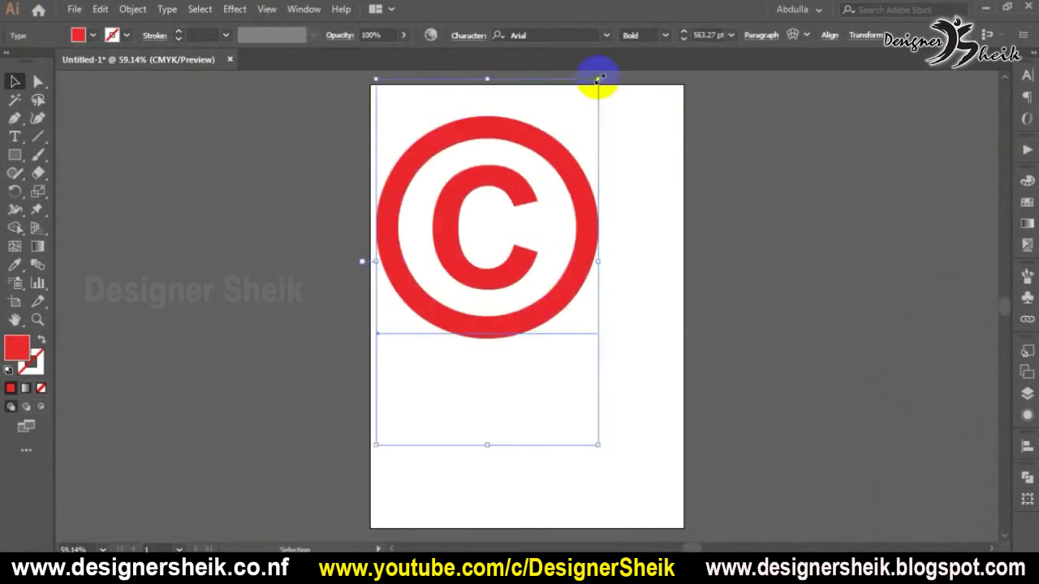
pyautogui.moveTo(598, 78); pyautogui.dragTo(540, 173)
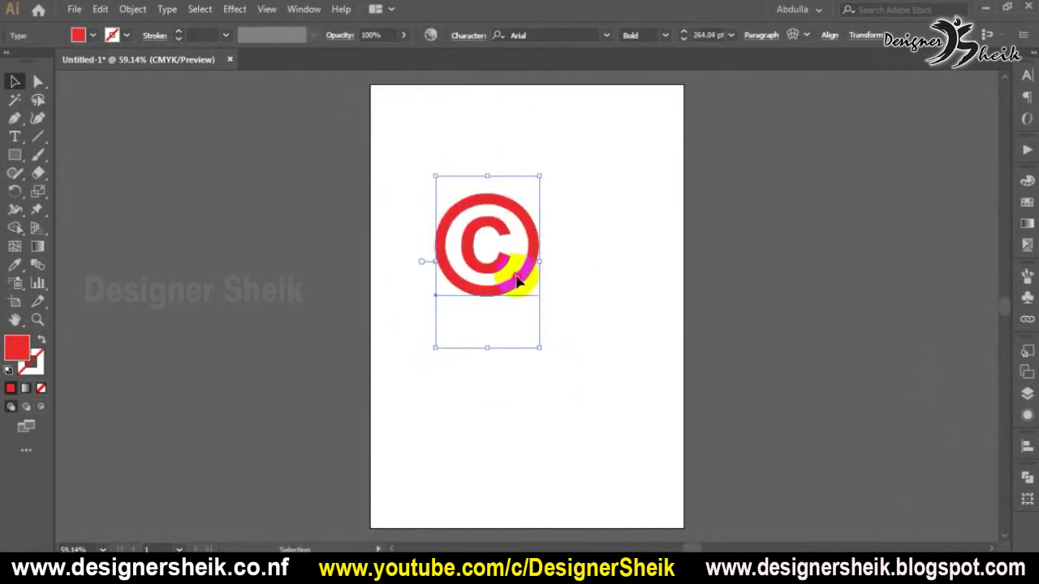
pyautogui.moveTo(519, 280); pyautogui.dragTo(479, 212)
pyautogui.click(546, 222)
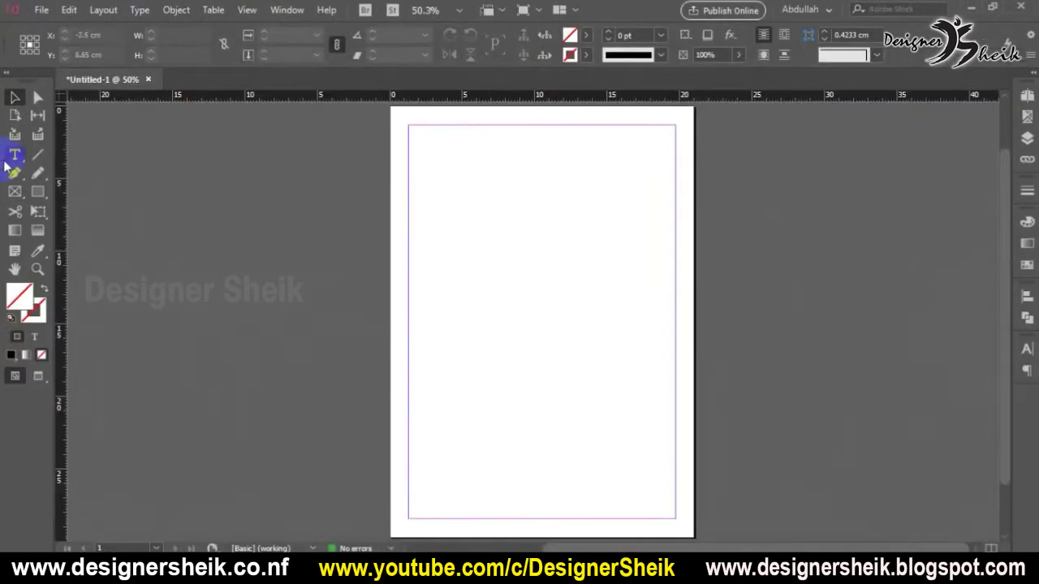
# Step: In InDesign, paste the copyright symbol into a new text frame about 13.8 × 17.7 cm and set it to 36 pt
pyautogui.click(15, 154)
pyautogui.moveTo(438, 187); pyautogui.dragTo(639, 444)
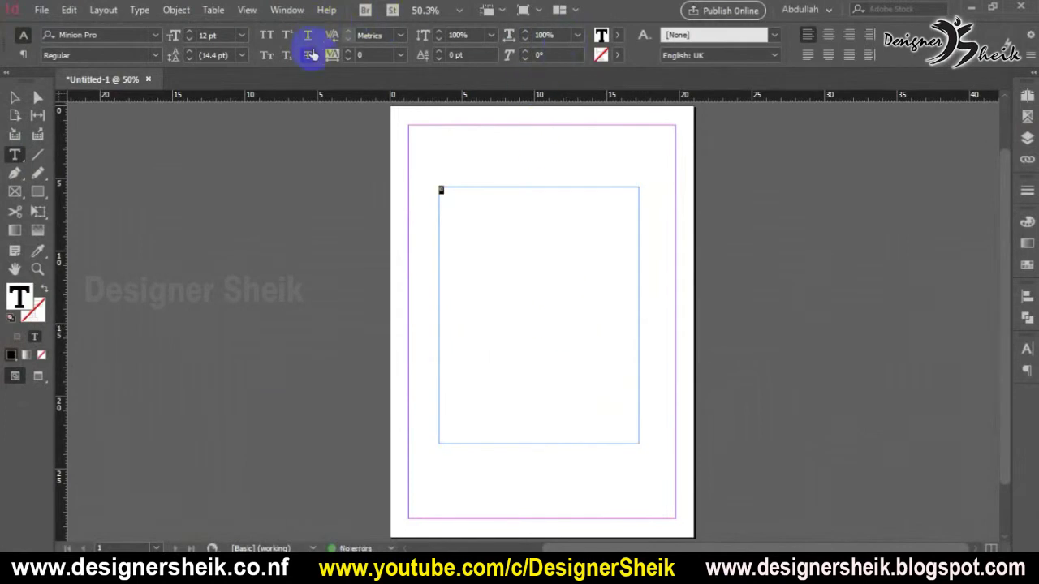
pyautogui.click(190, 33)
pyautogui.click(191, 34)
pyautogui.click(191, 33)
pyautogui.click(194, 33)
pyautogui.click(199, 36)
pyautogui.click(241, 35)
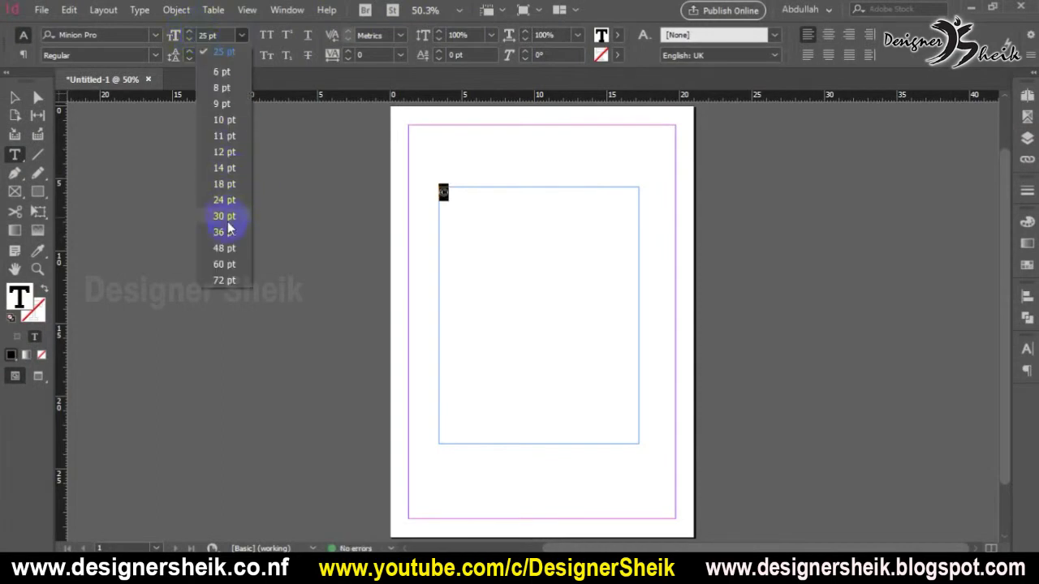
pyautogui.click(226, 233)
pyautogui.click(14, 98)
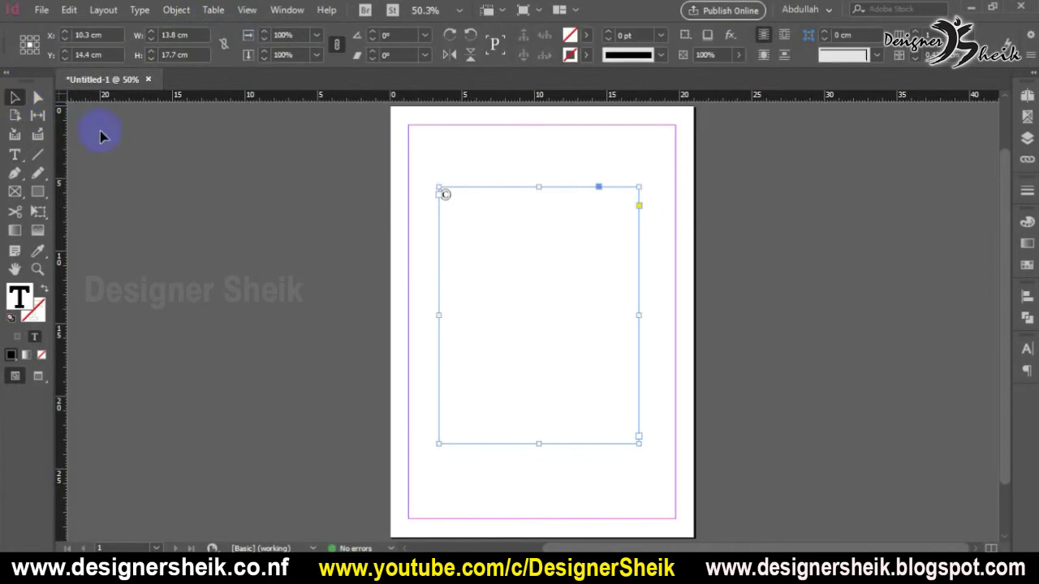
# Step: Change the copyright symbol's font to Arial in the text frame
pyautogui.scroll(3, 457, 189)
pyautogui.scroll(1, 457, 193)
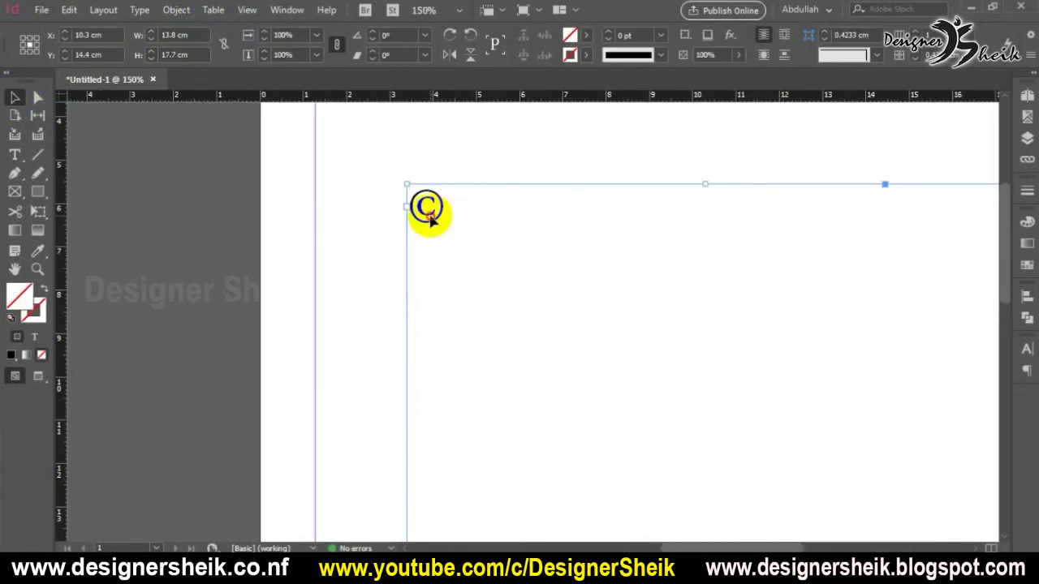
pyautogui.doubleClick(429, 212)
pyautogui.doubleClick(427, 207)
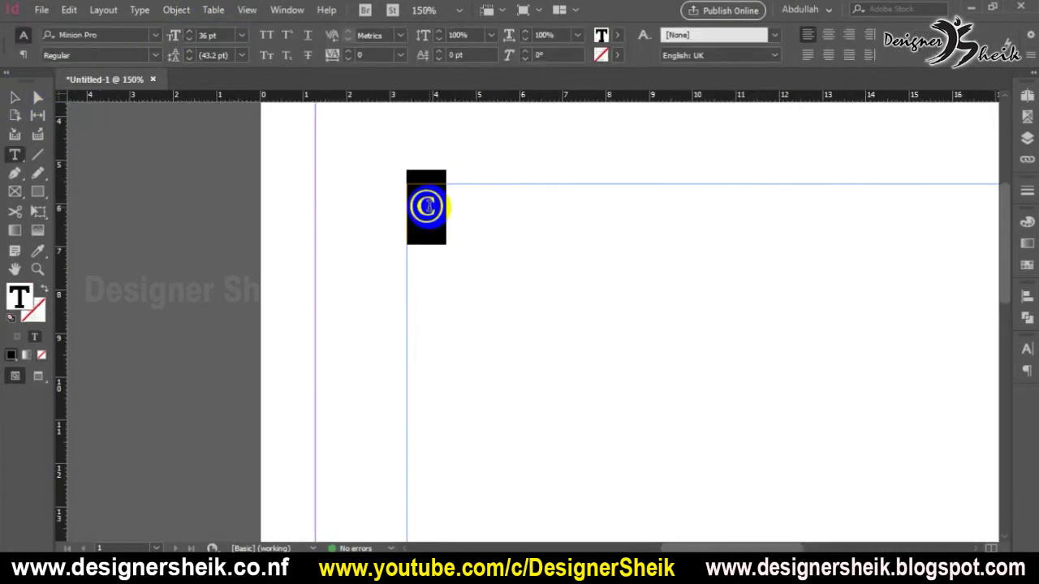
pyautogui.click(77, 34)
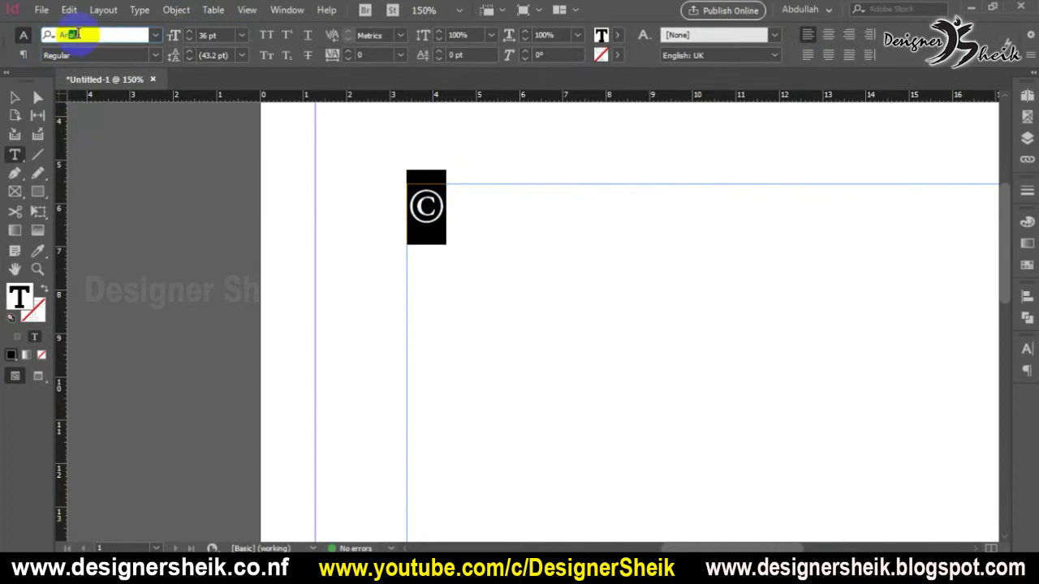
pyautogui.write('Arial')
pyautogui.press('Return')
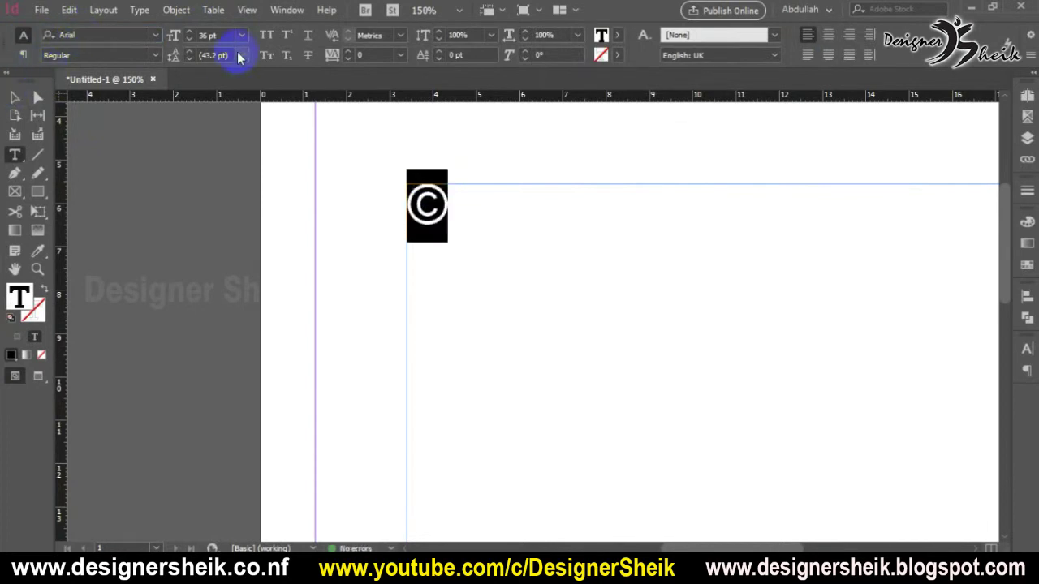
# Step: Enlarge the copyright symbol's font size to roughly double
pyautogui.click(189, 34)
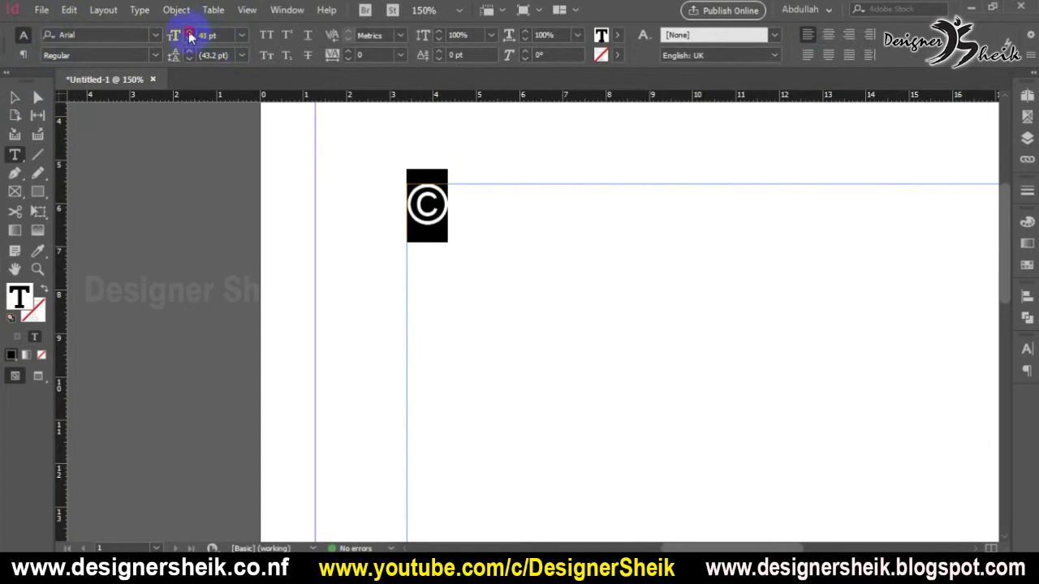
pyautogui.click(189, 34)
pyautogui.click(189, 34)
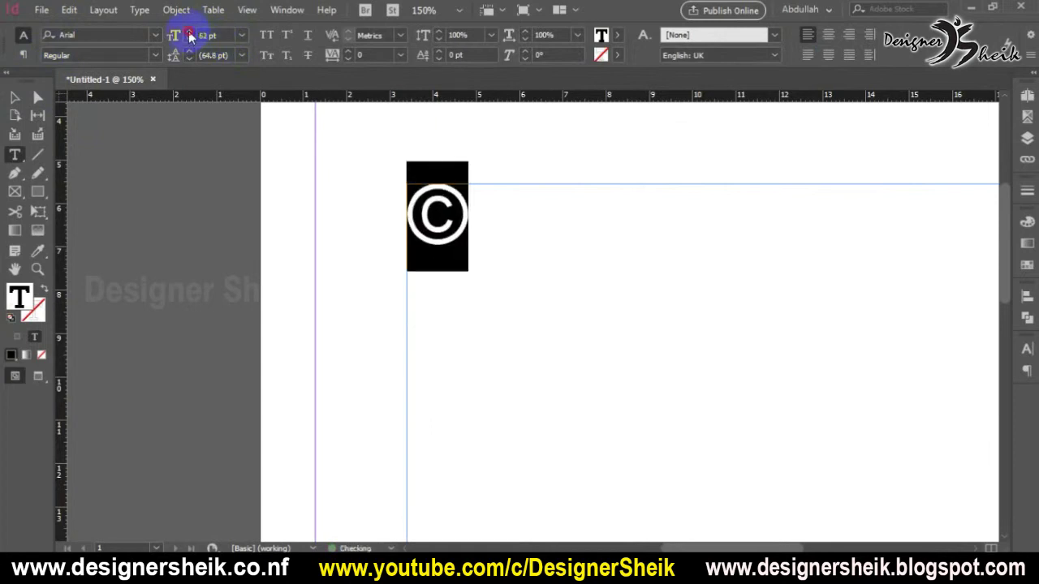
pyautogui.click(189, 34)
pyautogui.click(14, 97)
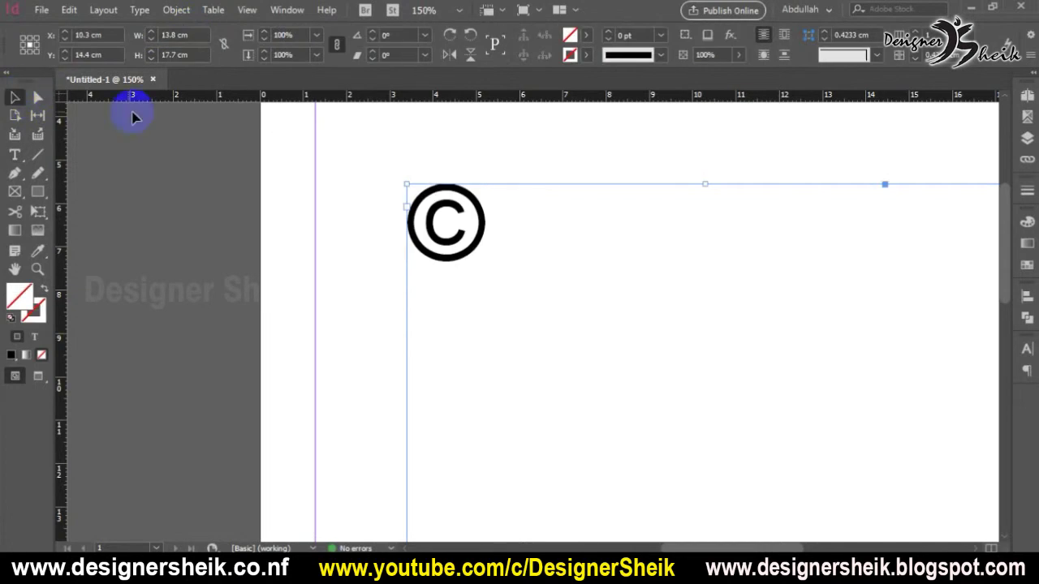
pyautogui.scroll(-3, 407, 260)
pyautogui.scroll(2, 414, 258)
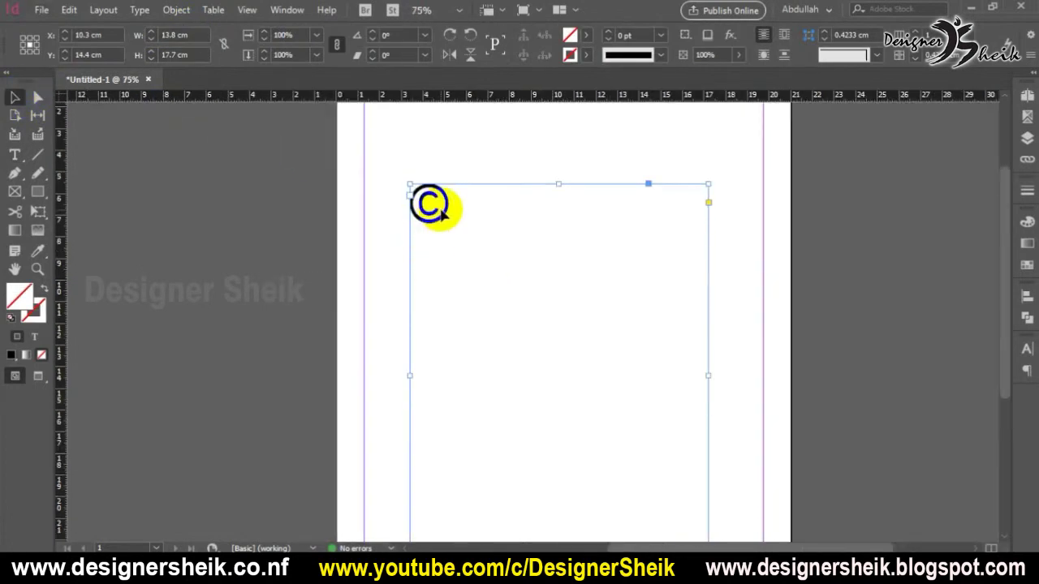
# Step: Switch to Character Map and copy the Registered Sign ® from the Arial font in place of the copyright symbol
pyautogui.hotkey('alt', 'Tab')
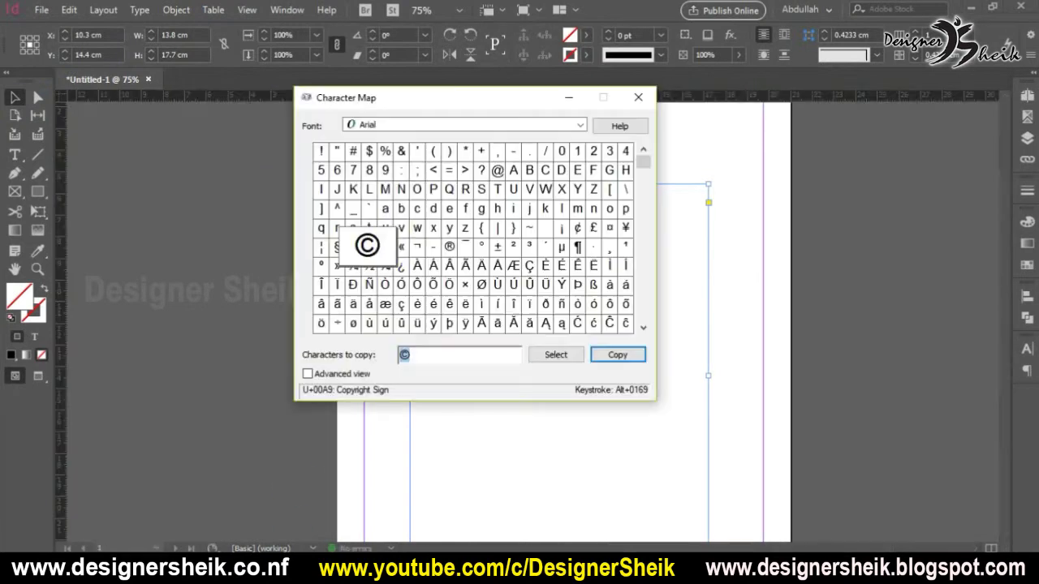
pyautogui.click(449, 248)
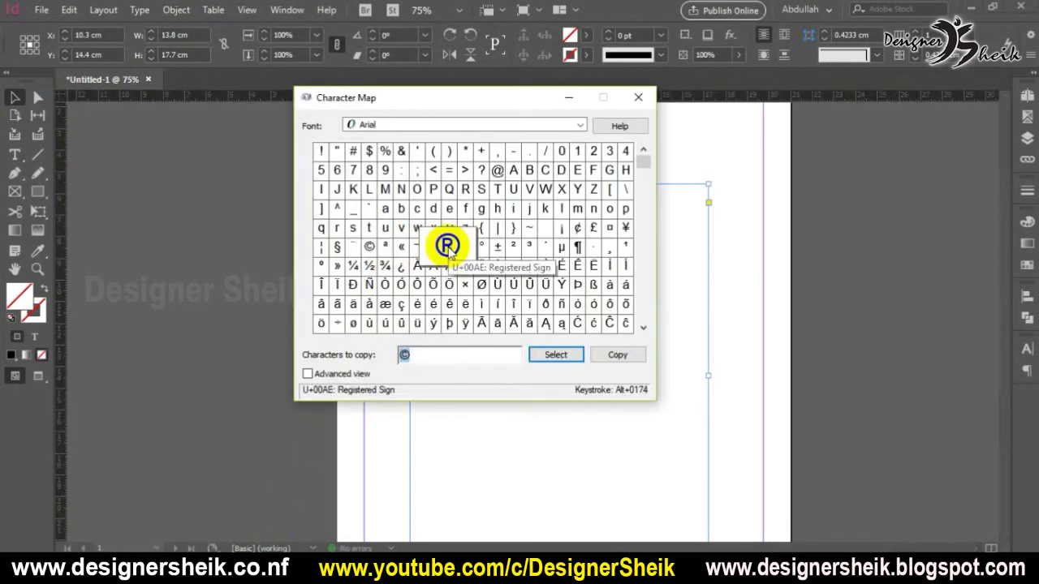
pyautogui.click(555, 354)
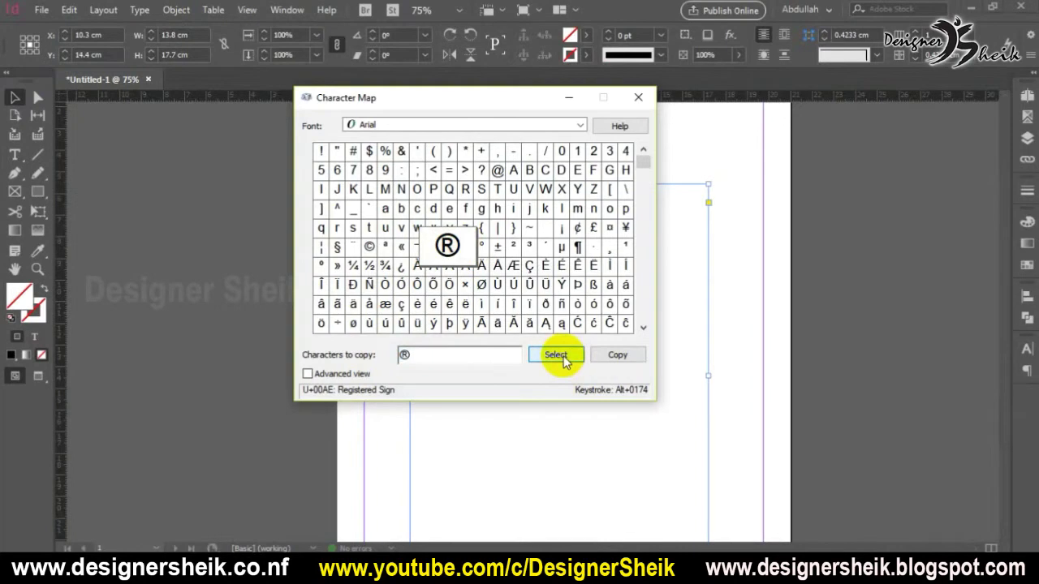
pyautogui.click(619, 355)
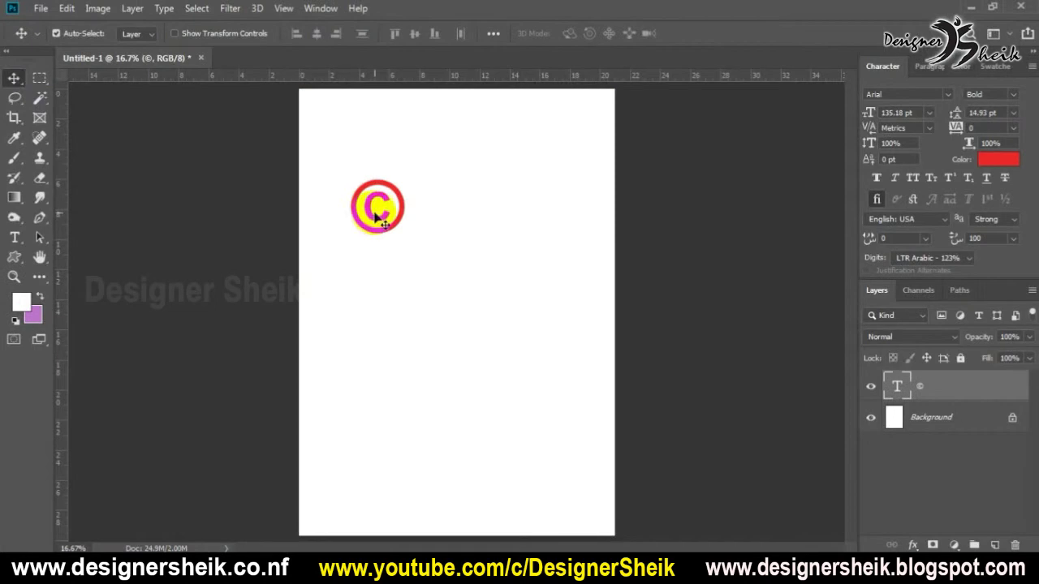
# Step: In Photoshop, paste the ® symbol as a separate text layer and position it just right of the copyright symbol
pyautogui.doubleClick(409, 210)
pyautogui.click(410, 209)
pyautogui.hotkey('ctrl', 'v')
pyautogui.moveTo(406, 214); pyautogui.dragTo(361, 209)
pyautogui.click(14, 78)
pyautogui.moveTo(408, 177); pyautogui.dragTo(466, 223)
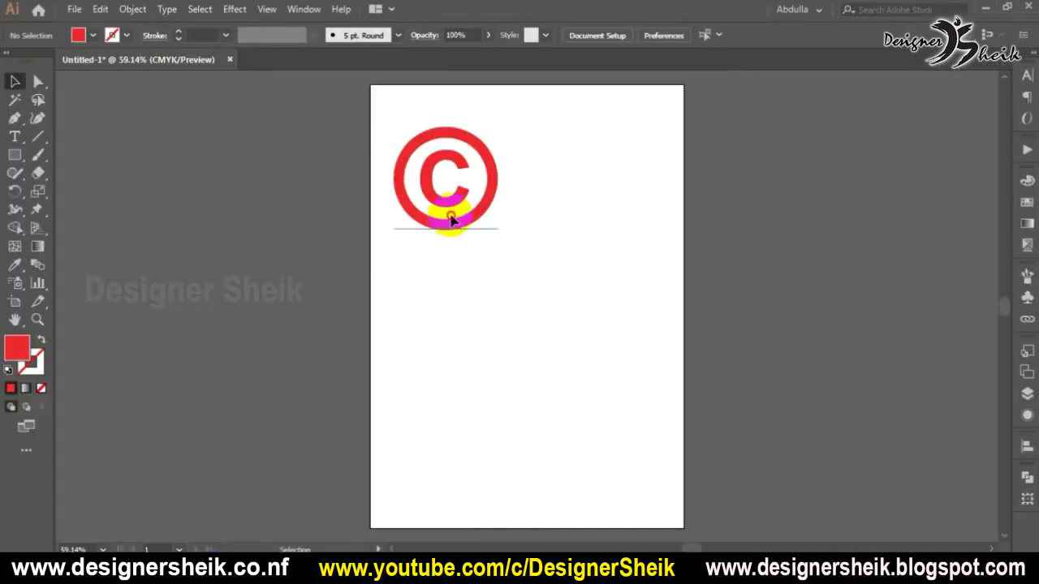
# Step: In Illustrator, insert the ® symbol as new text to the right of the copyright symbol on the artboard
pyautogui.click(462, 217)
pyautogui.press('t')
pyautogui.click(463, 215)
pyautogui.write('®')
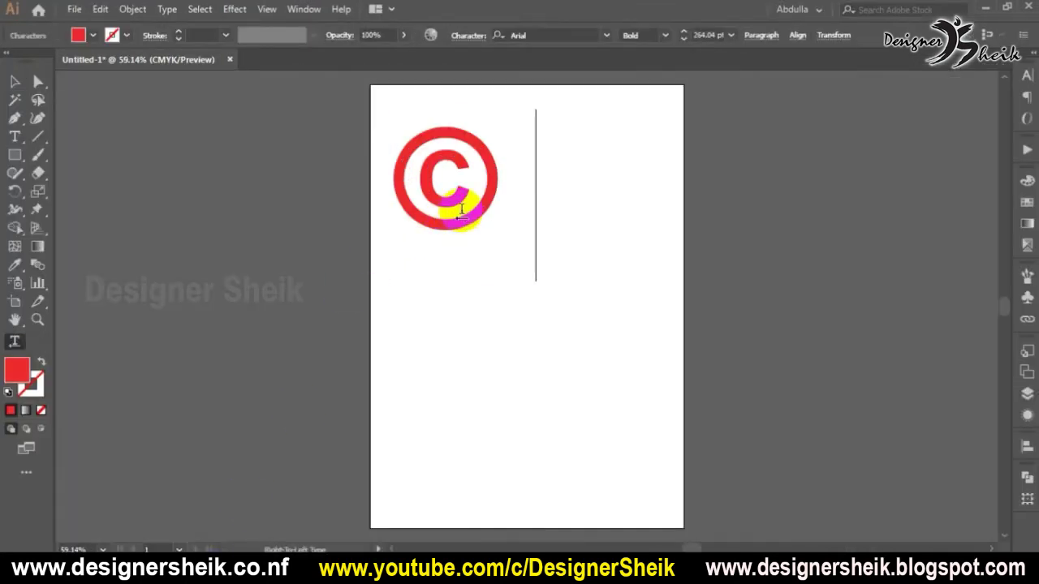
pyautogui.click(11, 78)
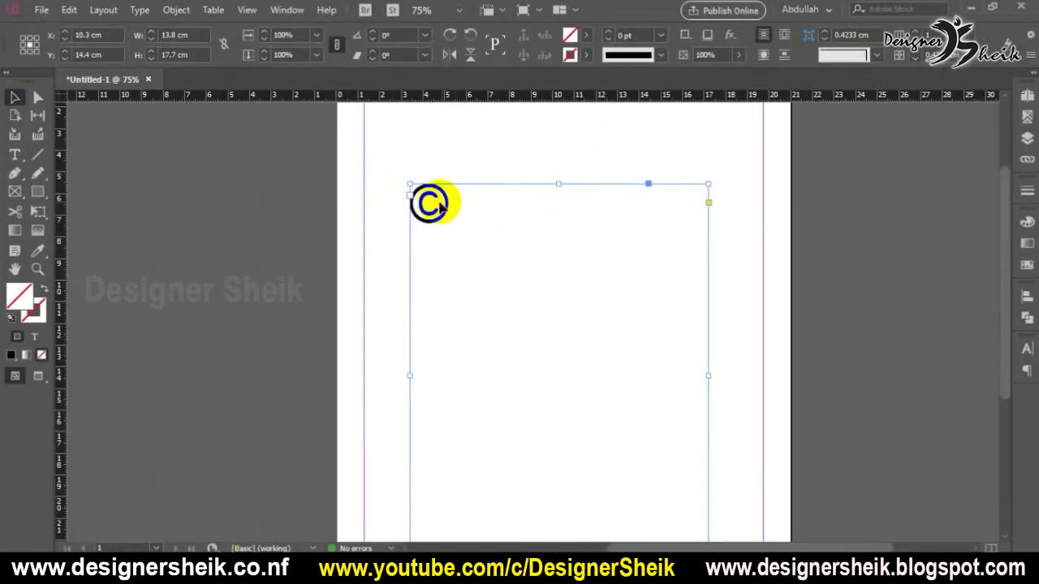
# Step: In InDesign, paste the ® symbol after the copyright symbol in the text frame and set both to 72 pt
pyautogui.click(451, 205)
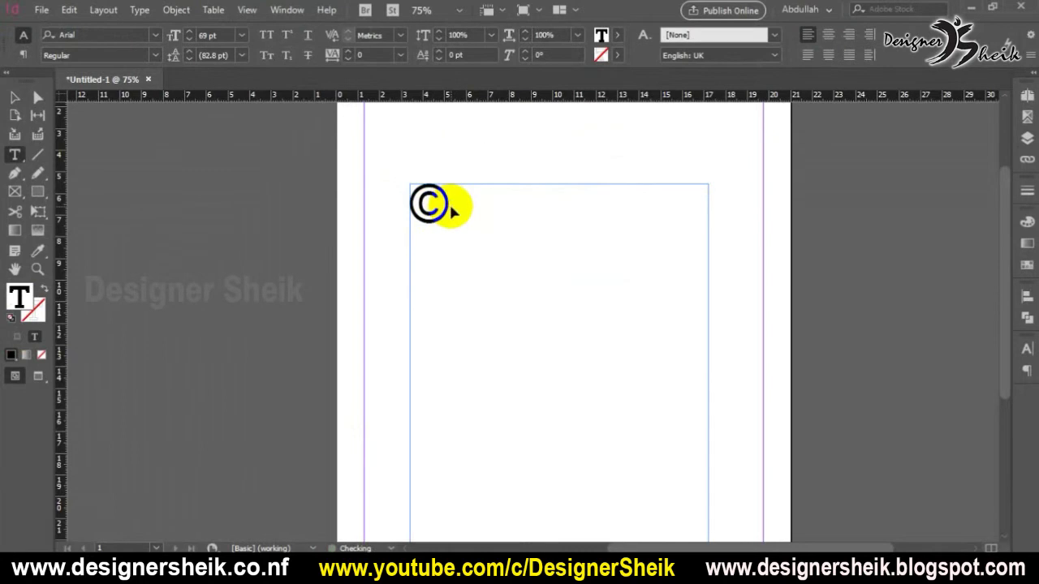
pyautogui.hotkey('ctrl', 'a')
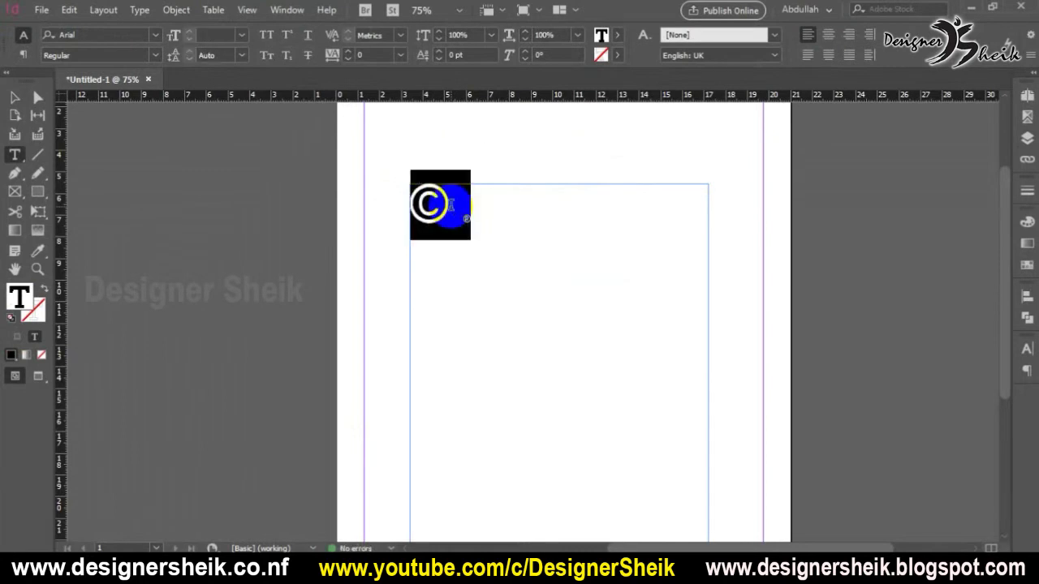
pyautogui.click(241, 36)
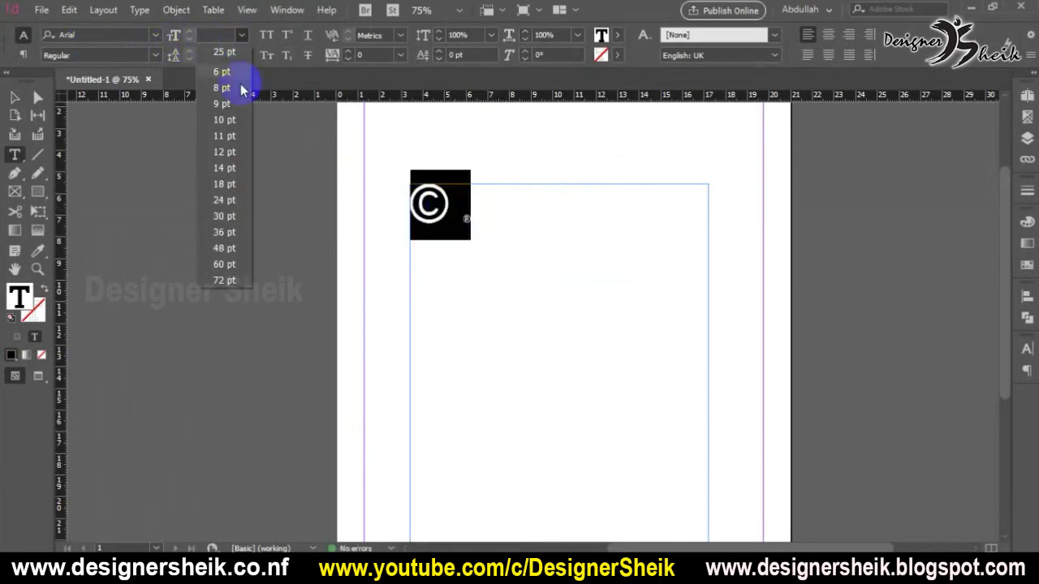
pyautogui.click(240, 277)
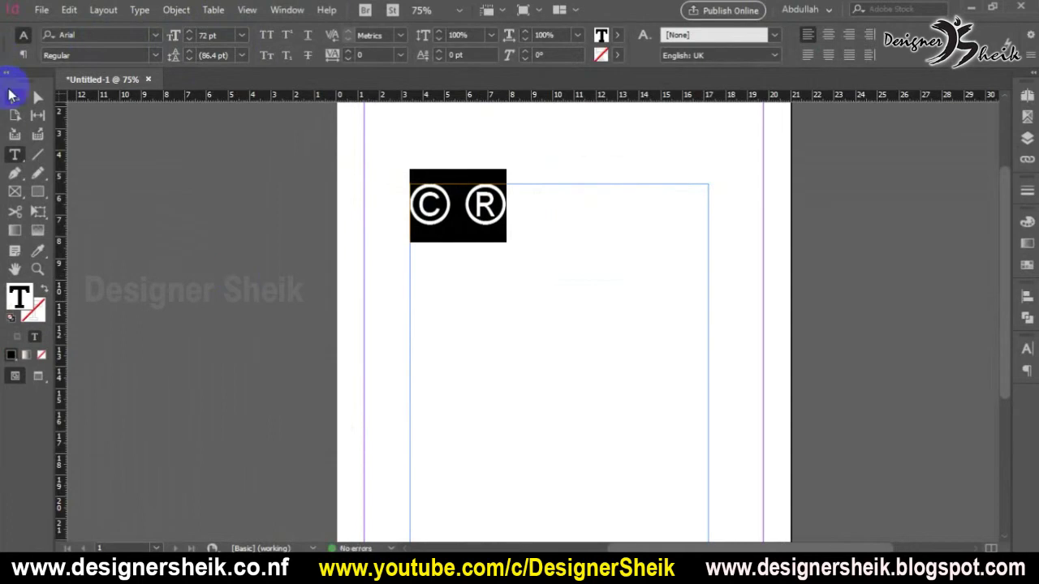
pyautogui.press('Escape')
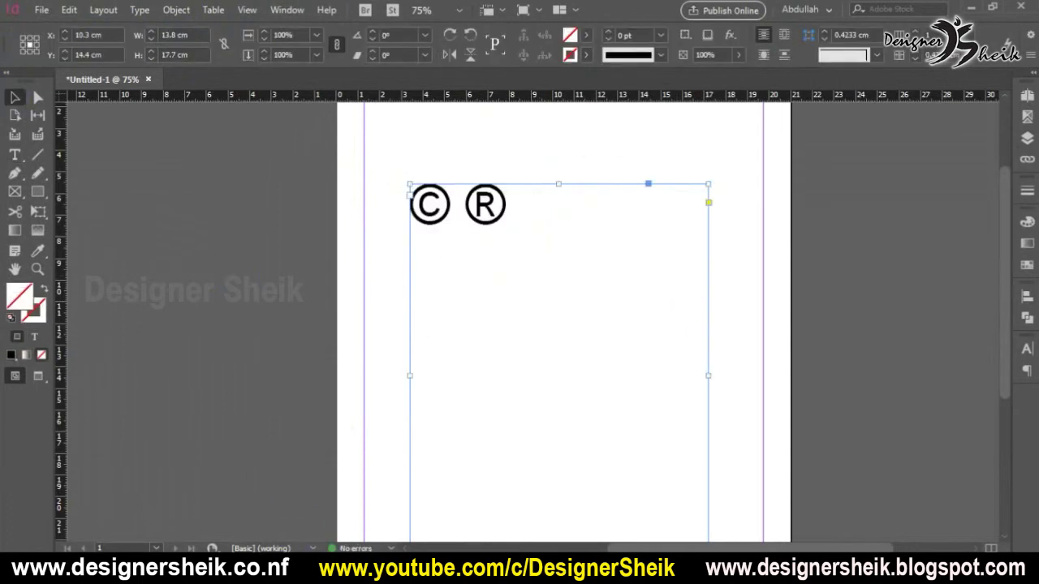
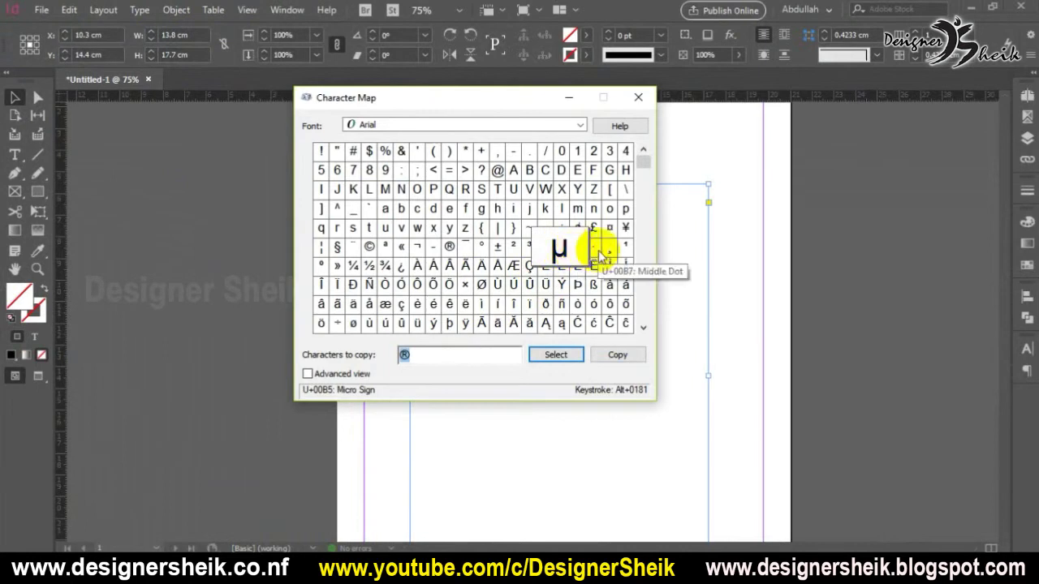
# Step: Examine the special characters available in the Arial and Arno Pro Display fonts, including the pilcrow ¶ and section sign §
pyautogui.click(642, 179)
pyautogui.moveTo(642, 174)
pyautogui.mouseDown()
pyautogui.moveTo(644, 325)
pyautogui.moveTo(643, 156)
pyautogui.mouseUp()
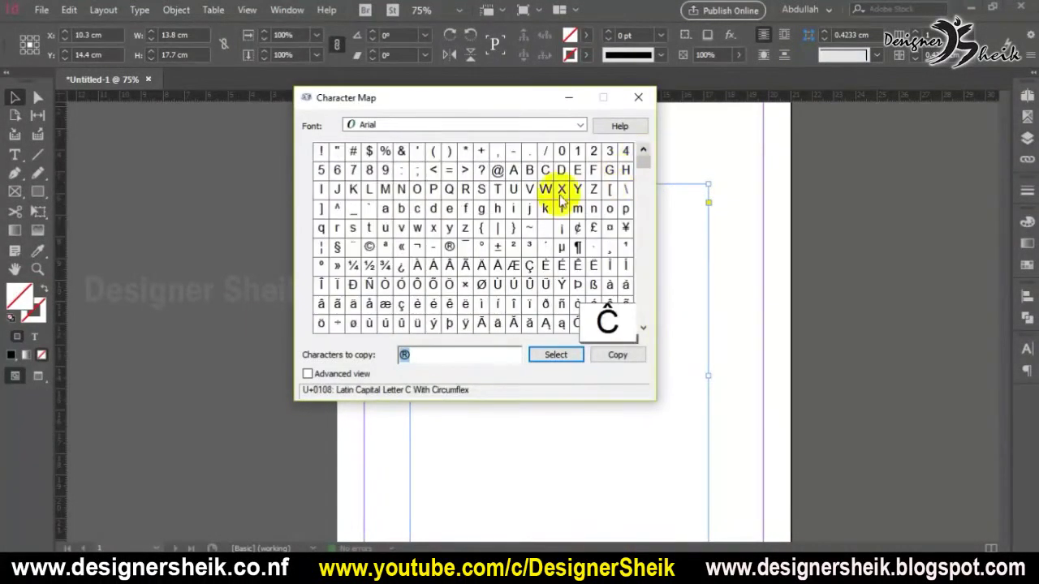
pyautogui.click(578, 250)
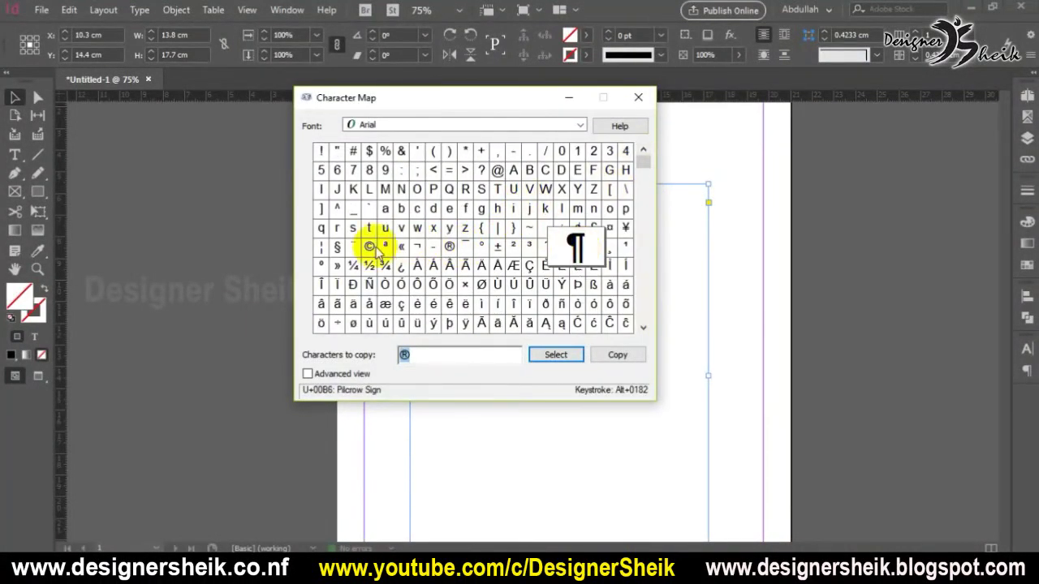
pyautogui.click(336, 248)
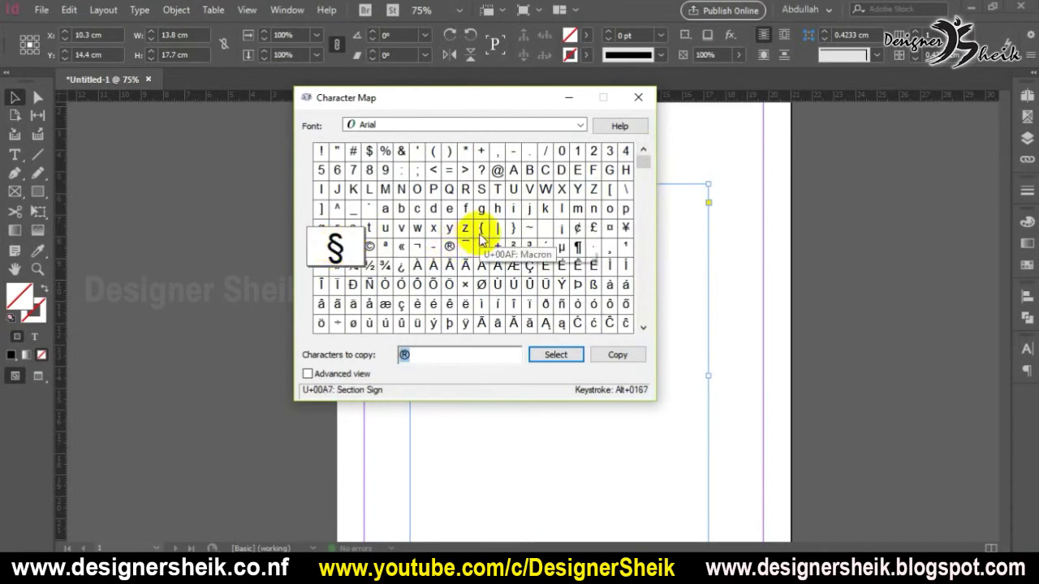
pyautogui.moveTo(645, 167); pyautogui.dragTo(647, 246)
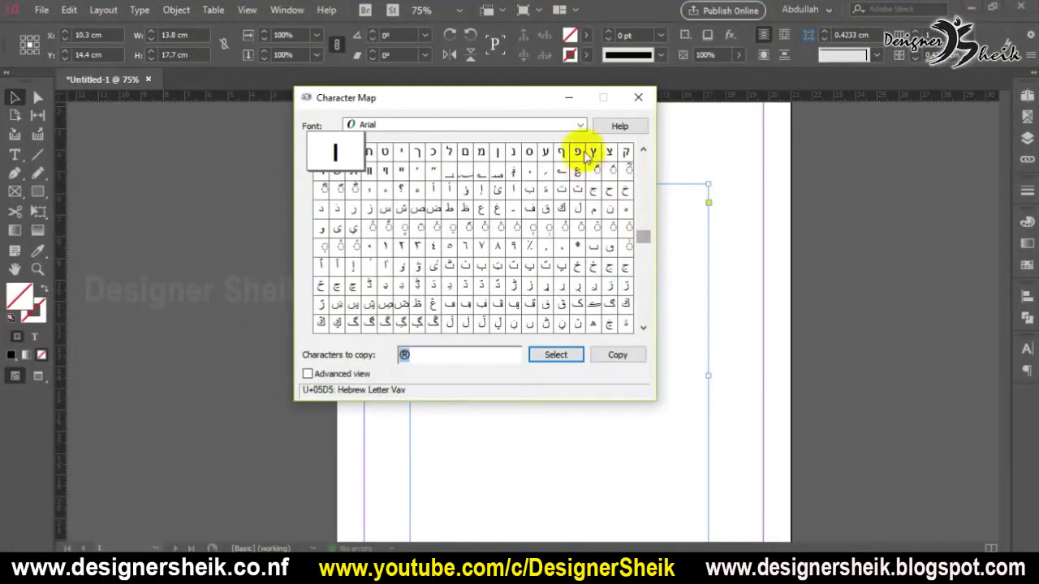
pyautogui.click(579, 126)
pyautogui.click(437, 228)
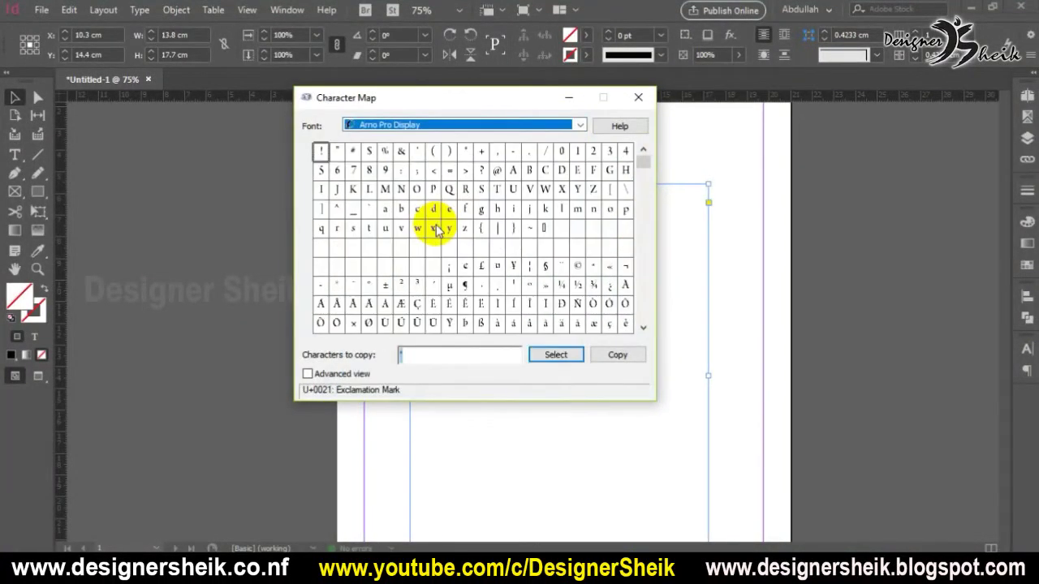
pyautogui.moveTo(644, 162)
pyautogui.mouseDown()
pyautogui.moveTo(646, 187)
pyautogui.moveTo(644, 151)
pyautogui.mouseUp()
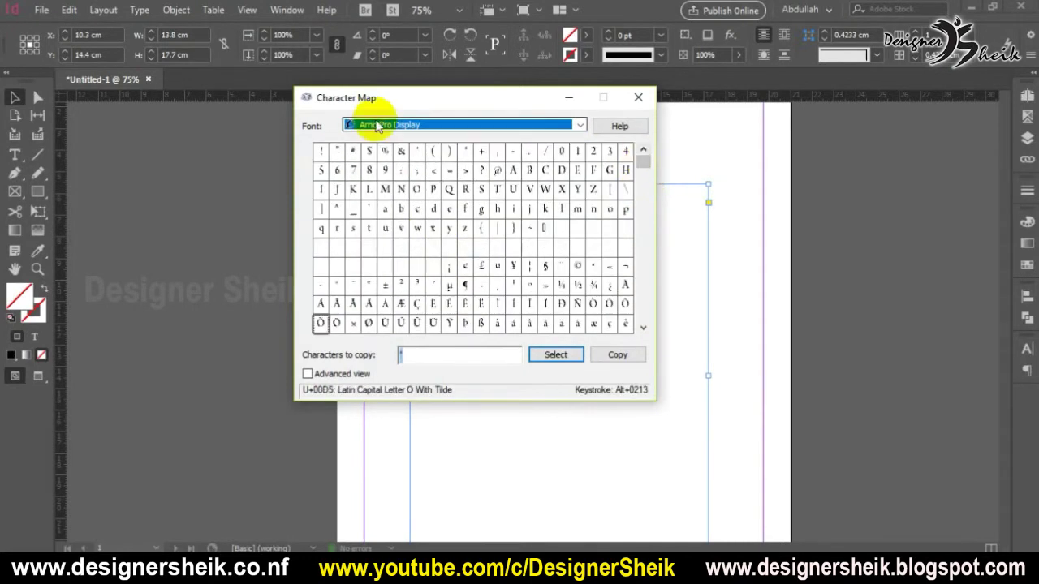
# Step: Switch the Character Map font to Times and copy only the one-quarter fraction ¼
pyautogui.write('ti')
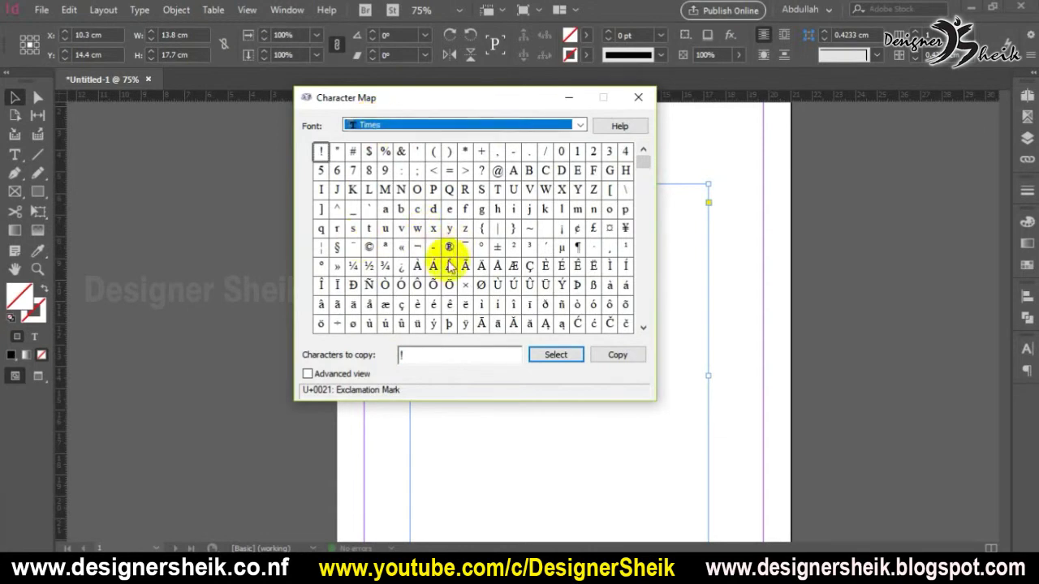
pyautogui.click(359, 270)
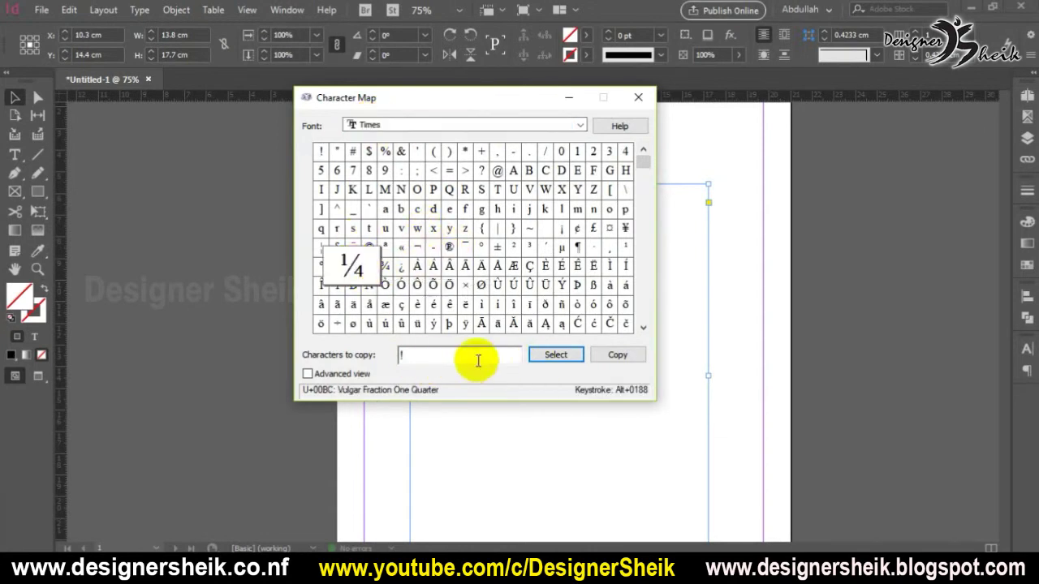
pyautogui.moveTo(476, 354); pyautogui.dragTo(371, 343)
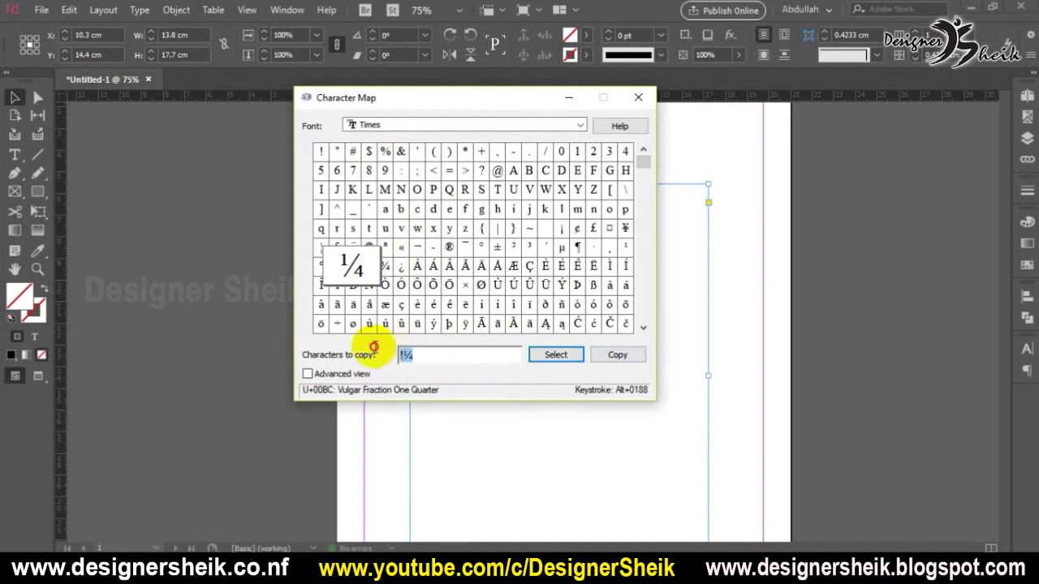
pyautogui.press('BackSpace')
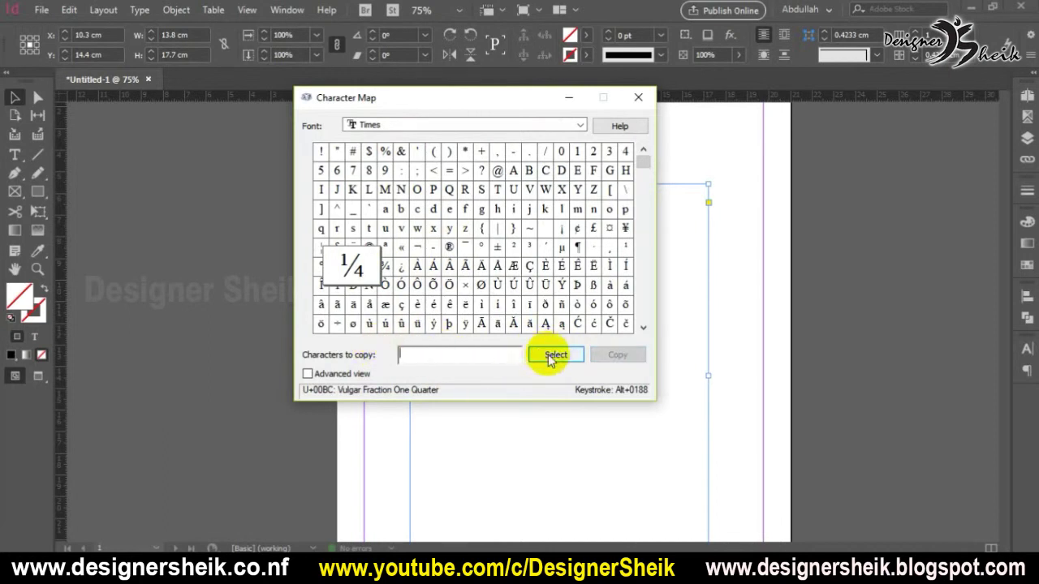
pyautogui.click(631, 357)
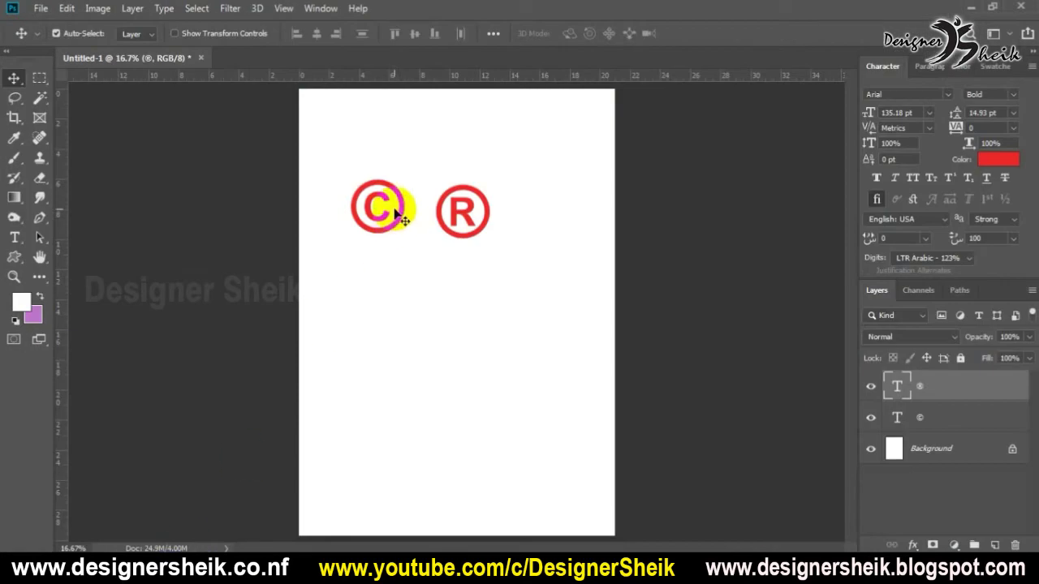
# Step: In Photoshop, paste ¼ after the © in its text layer and move that layer below the ® symbol
pyautogui.press('t')
pyautogui.click(401, 203)
pyautogui.hotkey('ctrl', 'v')
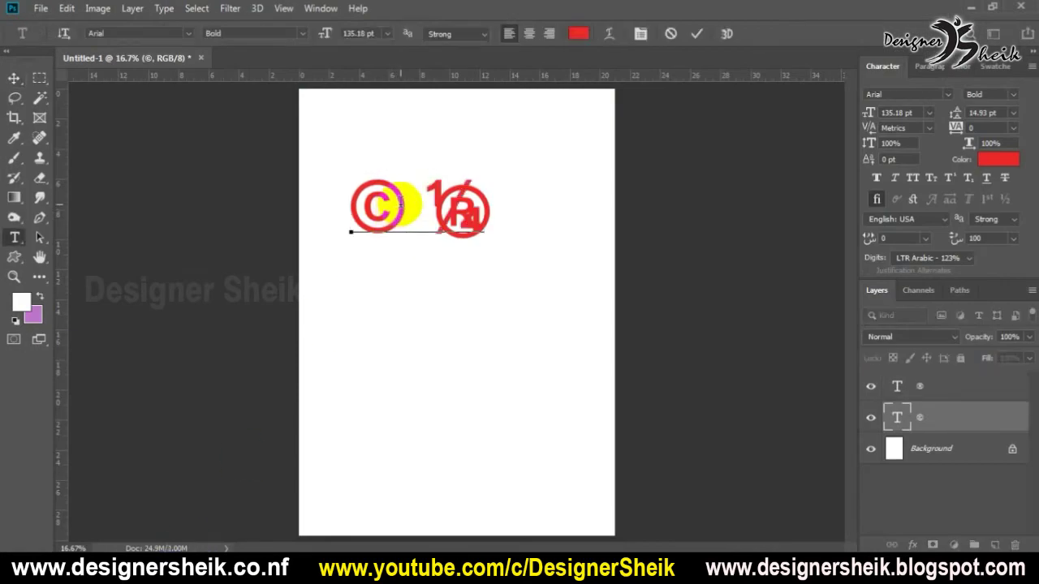
pyautogui.hotkey('ctrl', 'a')
pyautogui.click(14, 79)
pyautogui.moveTo(387, 206); pyautogui.dragTo(487, 313)
pyautogui.doubleClick(436, 313)
pyautogui.click(14, 79)
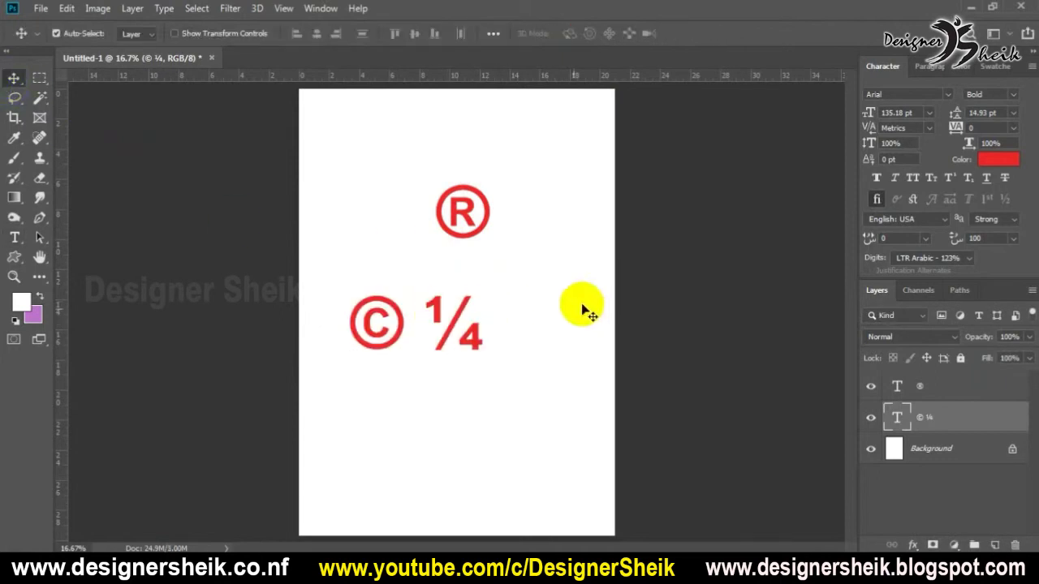
# Step: Move the © ¼ text to the upper left of the page and place the ® symbol to its right
pyautogui.moveTo(378, 323); pyautogui.dragTo(353, 122)
pyautogui.moveTo(487, 213); pyautogui.dragTo(508, 150)
pyautogui.click(262, 484)
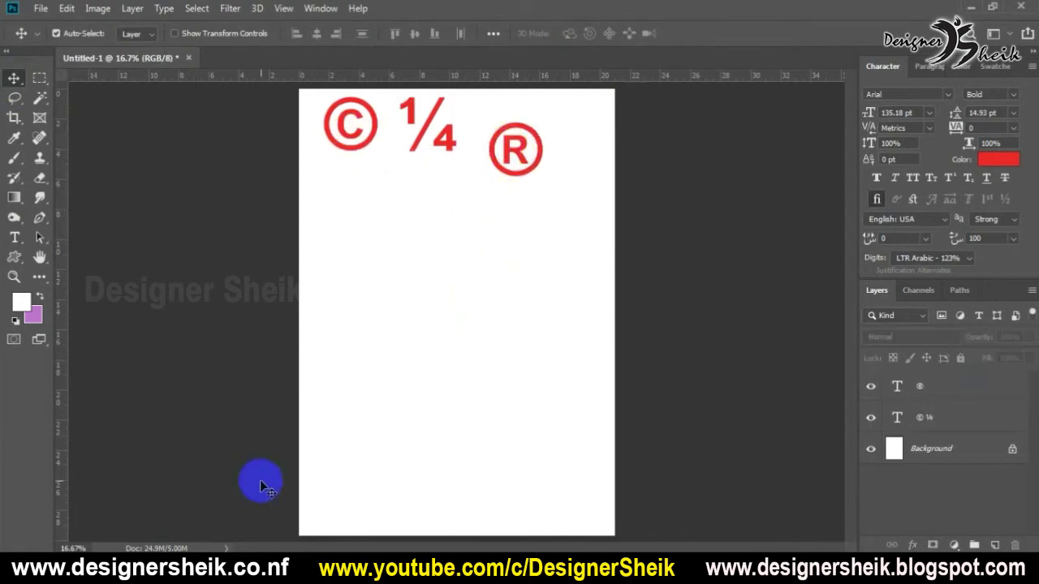
# Step: Return to Character Map and change the font from Times to Indian Rupee
pyautogui.click(300, 572)
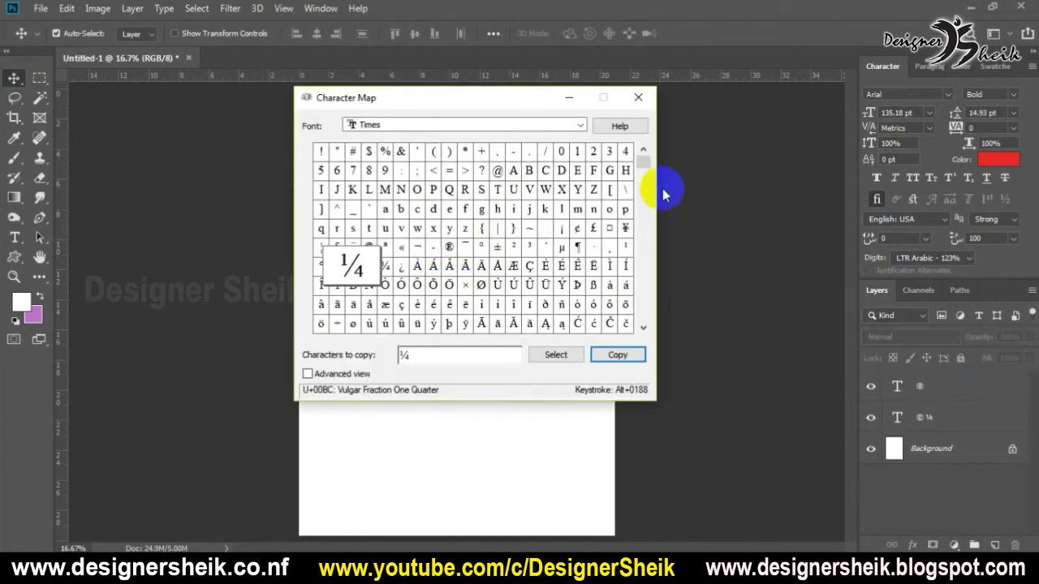
pyautogui.moveTo(430, 354); pyautogui.dragTo(376, 357)
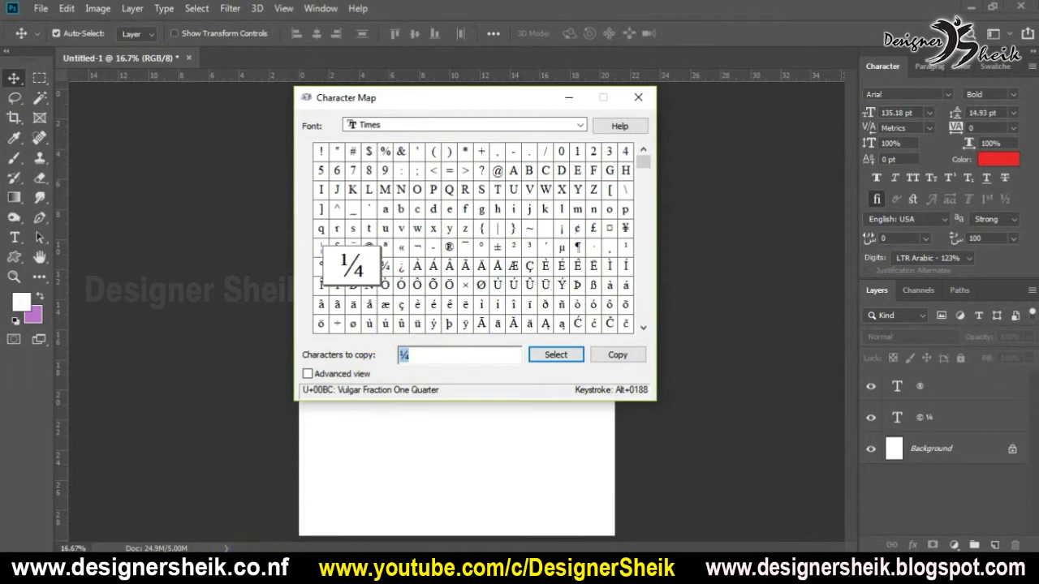
pyautogui.click(168, 568)
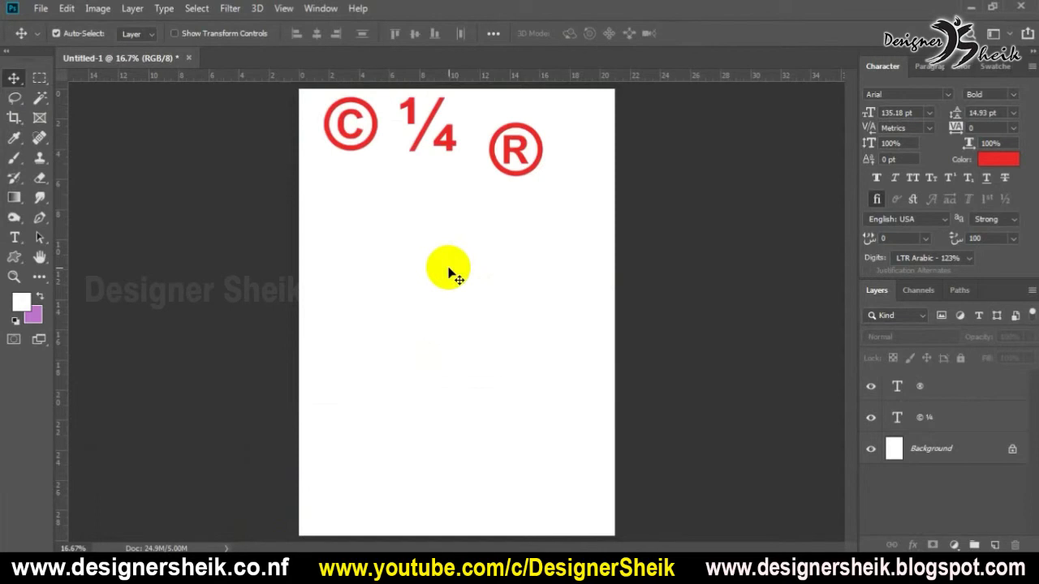
pyautogui.click(297, 568)
pyautogui.click(389, 127)
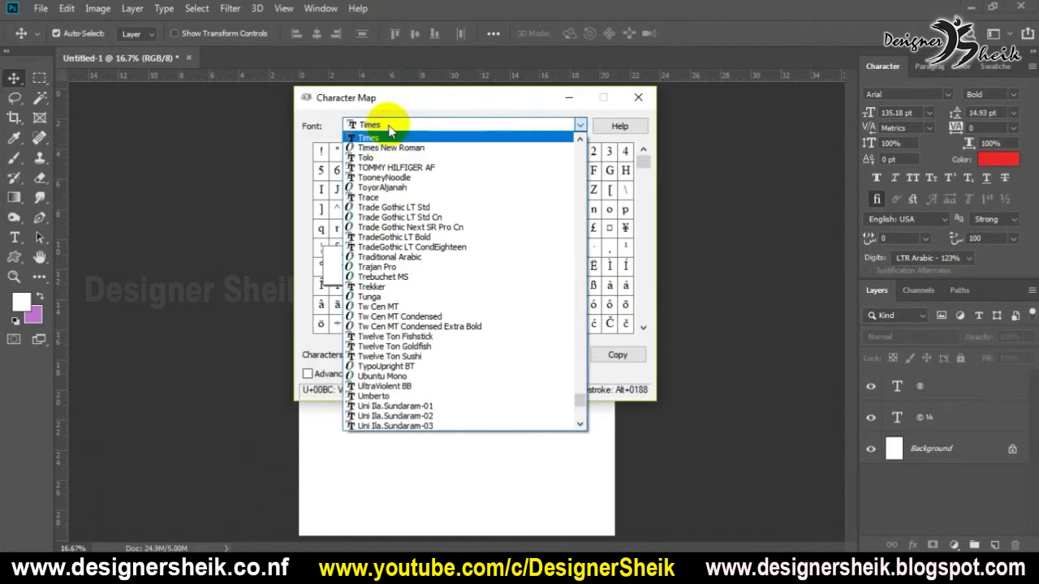
pyautogui.click(389, 129)
pyautogui.write('in')
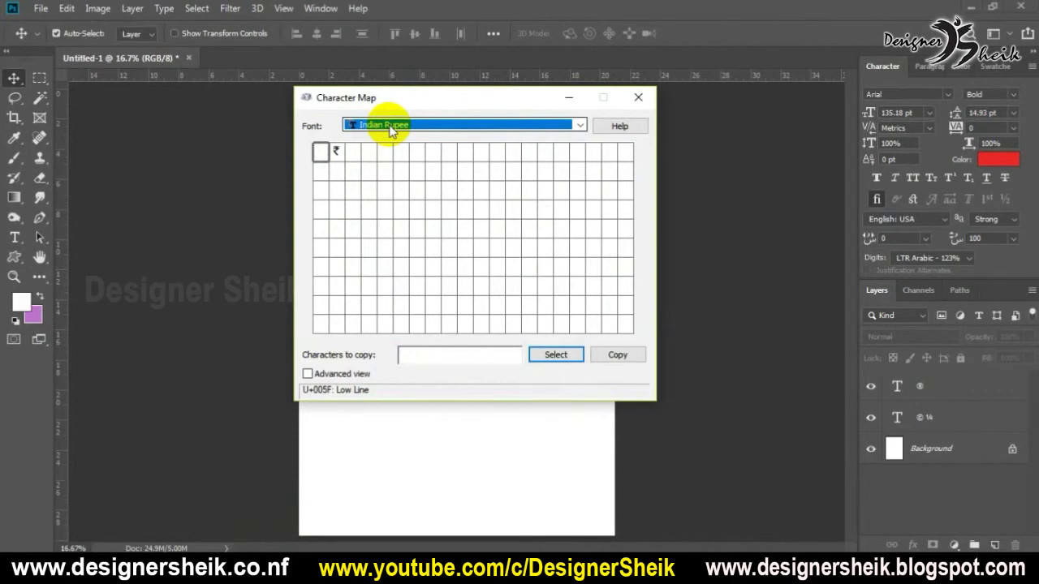
pyautogui.click(390, 128)
pyautogui.click(391, 128)
# Step: Preview the IndianRupee font file in the rupeeim_indian-rupee-font folder, close the preview and go up to the Font folder
pyautogui.moveTo(122, 550)
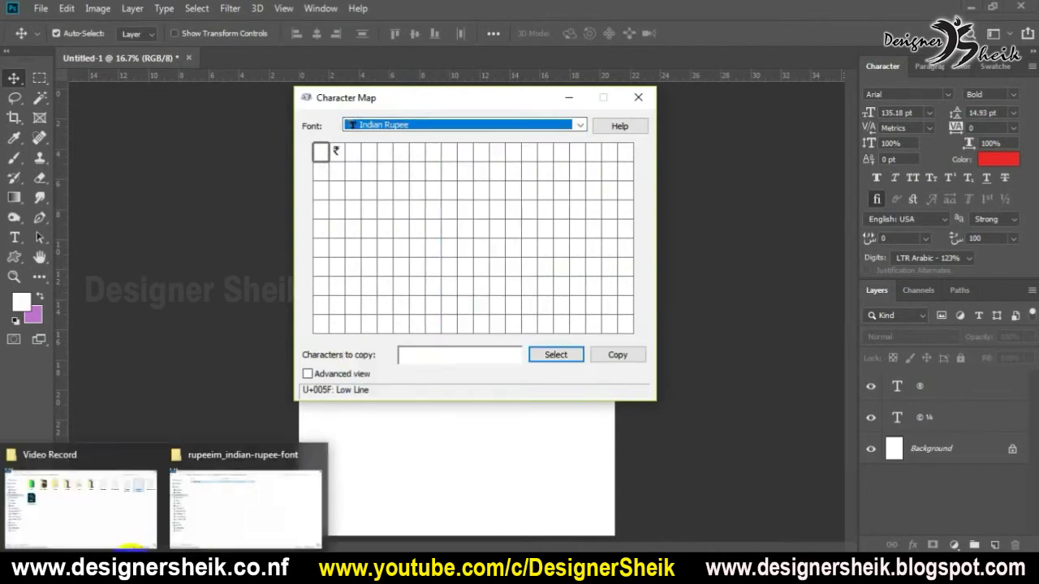
pyautogui.click(225, 519)
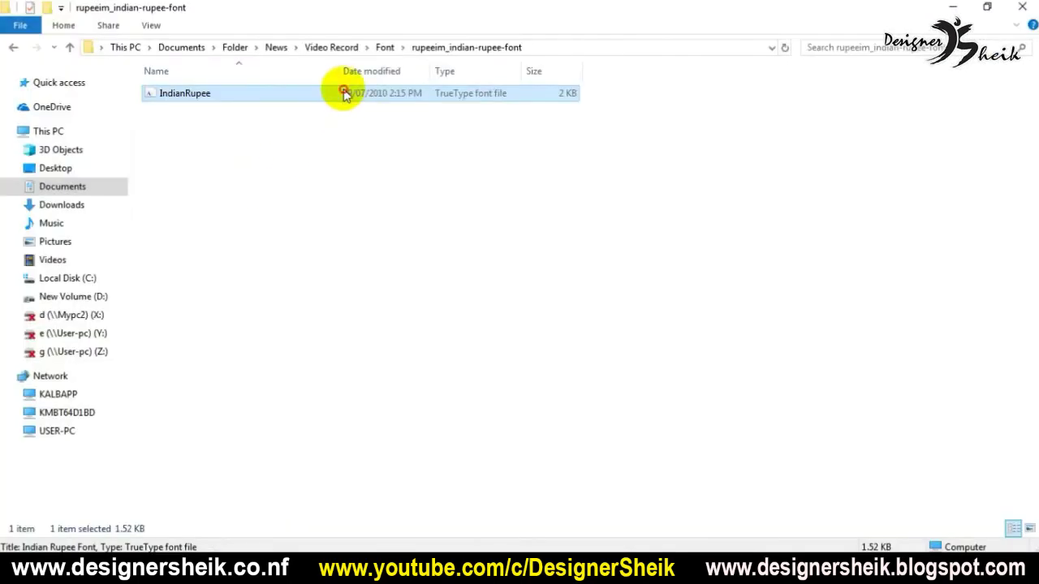
pyautogui.doubleClick(344, 92)
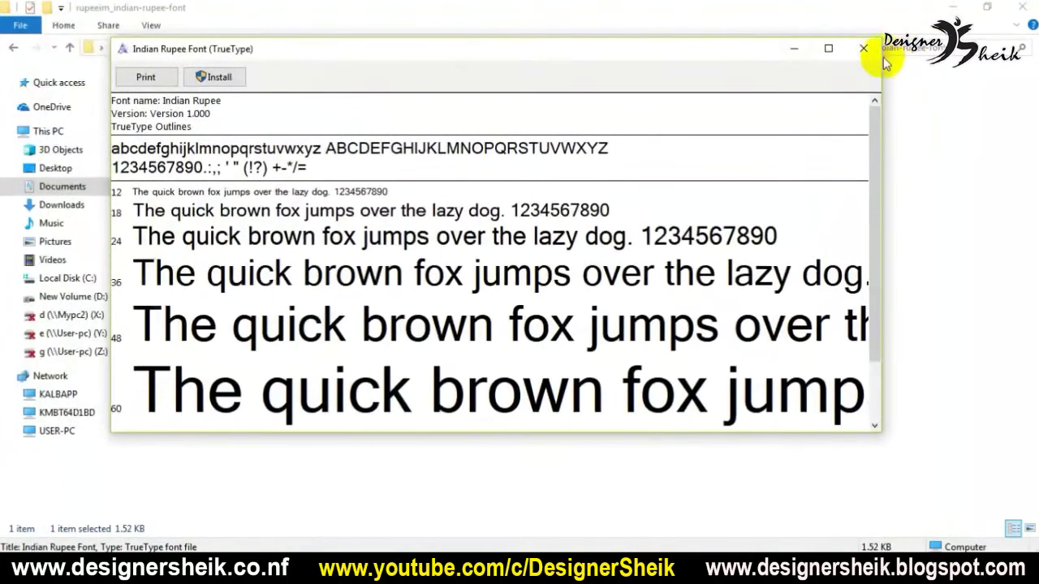
pyautogui.click(858, 47)
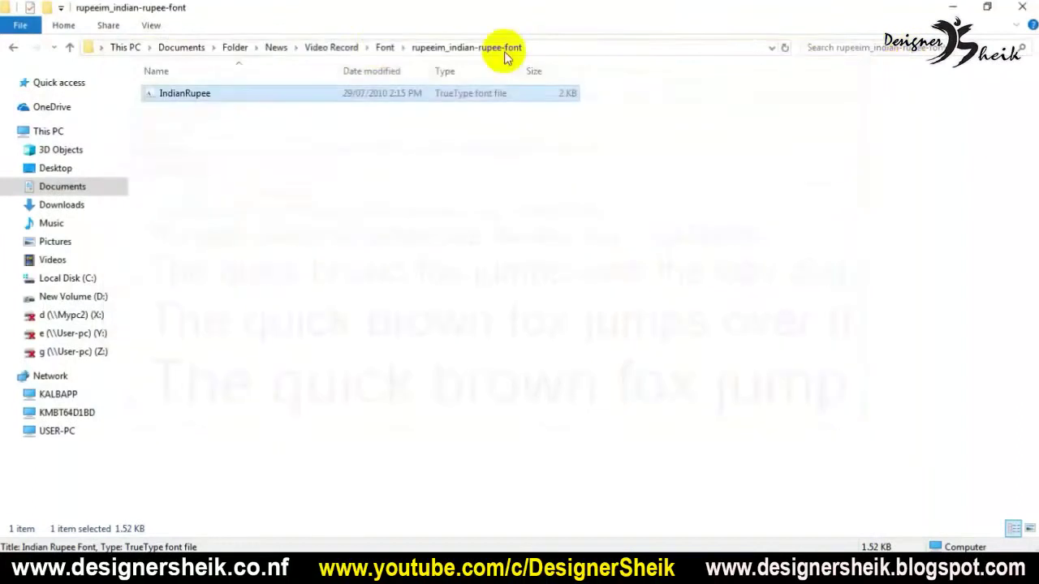
pyautogui.click(388, 48)
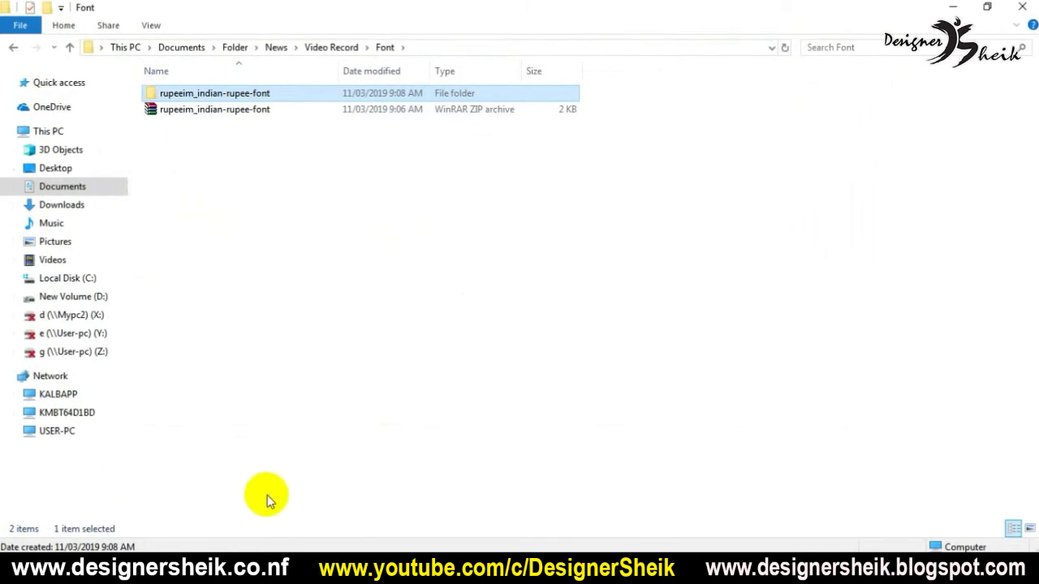
# Step: Switch back to Character Map and copy the rupee symbol ₹ from the Indian Rupee font
pyautogui.click(279, 555)
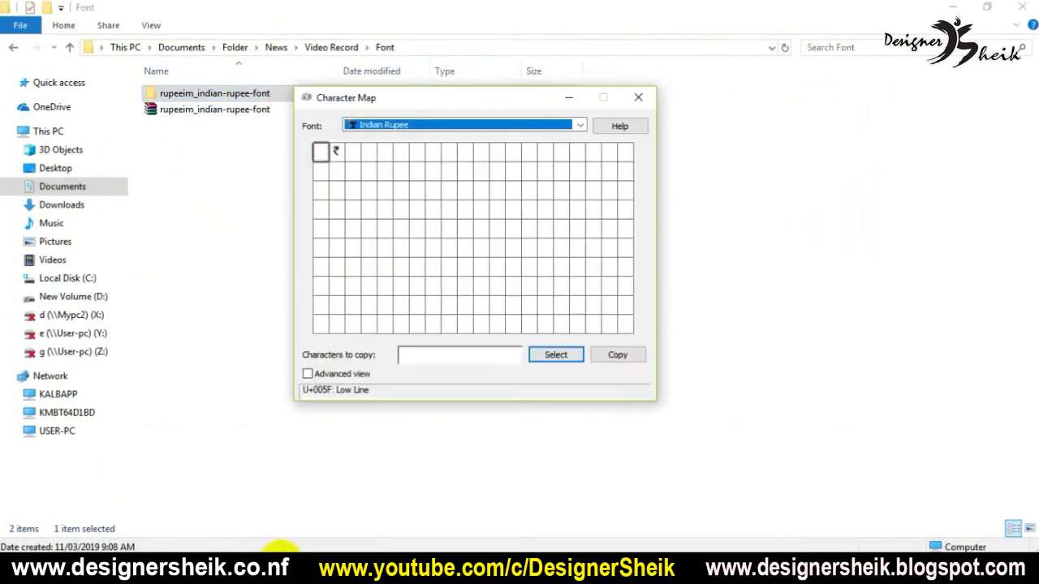
pyautogui.click(335, 151)
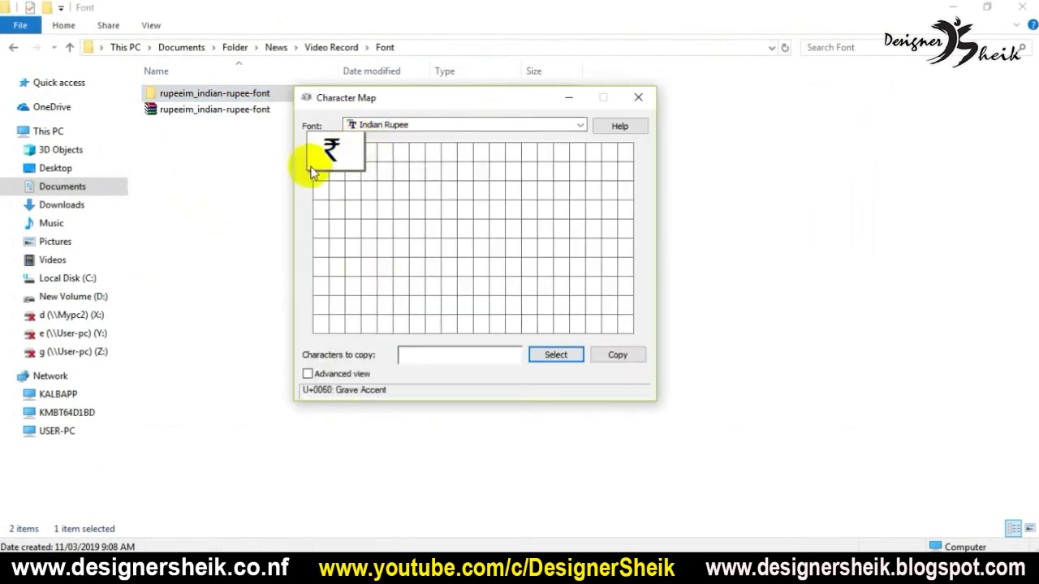
pyautogui.click(541, 353)
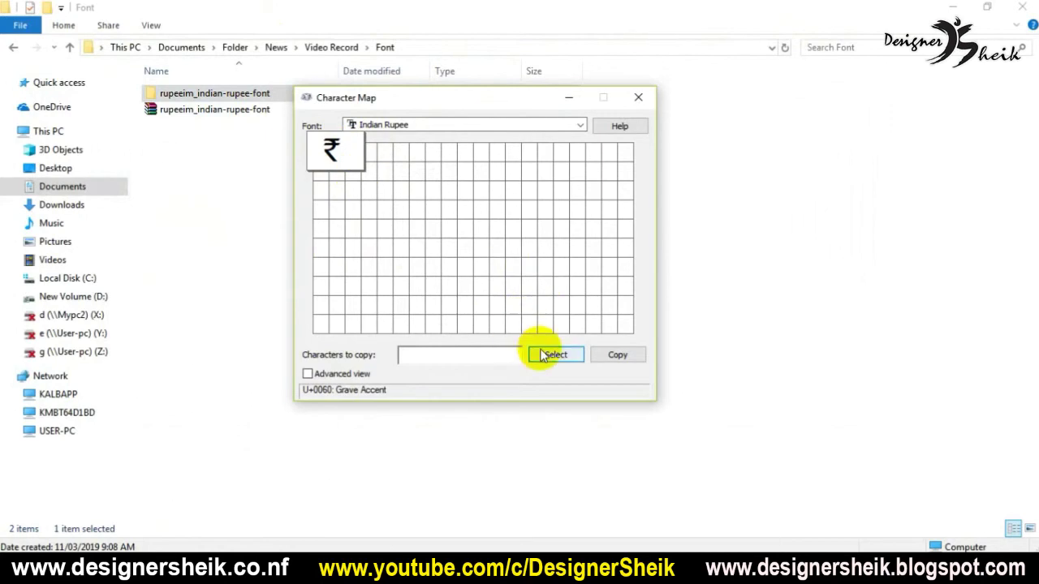
pyautogui.click(615, 355)
# Step: In Photoshop, duplicate the ® text layer to the middle of the page and replace its text with the copied rupee character
pyautogui.click(180, 553)
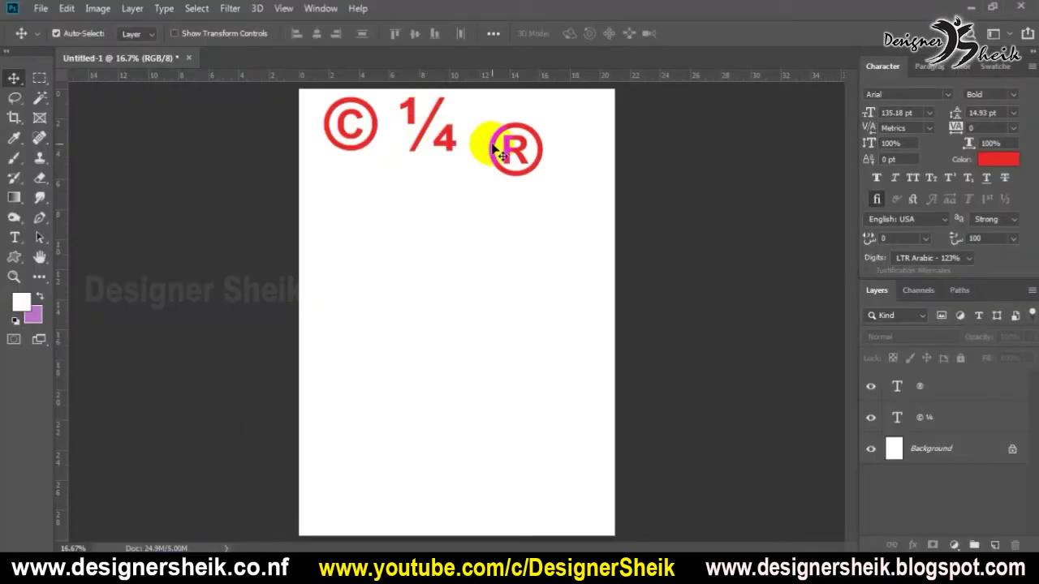
pyautogui.moveTo(497, 150); pyautogui.dragTo(452, 283)
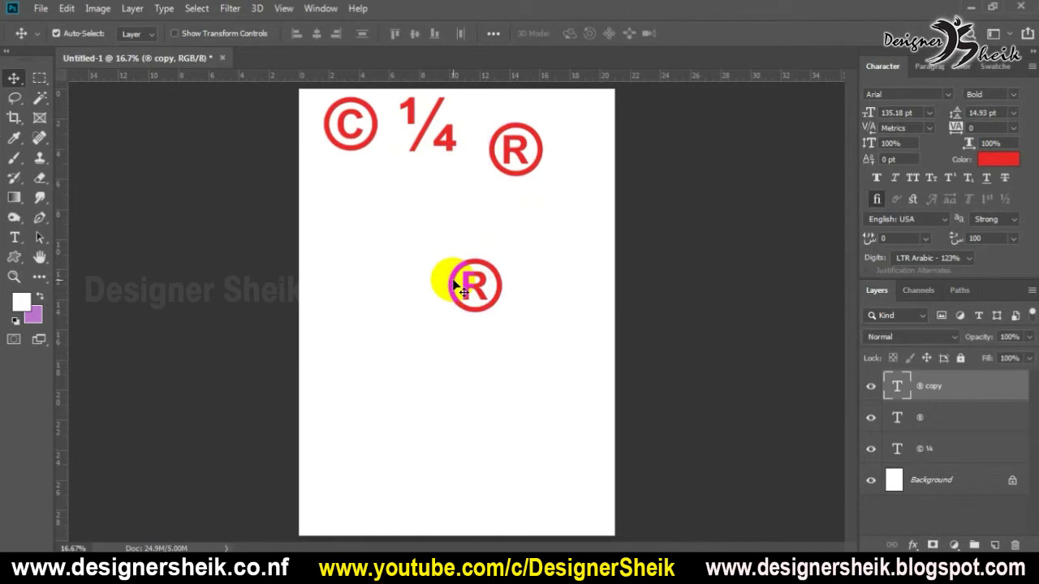
pyautogui.press('t')
pyautogui.doubleClick(459, 278)
pyautogui.write('₹')
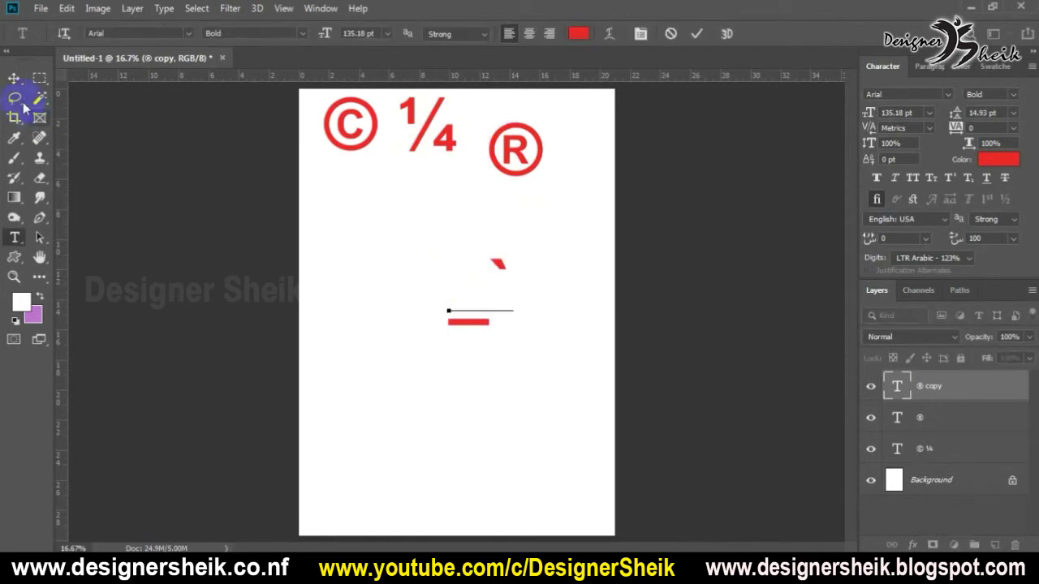
# Step: Set the pasted text's font to Indian Rupee Regular and move the ₹ symbol to below the ¼
pyautogui.hotkey('ctrl', 'a')
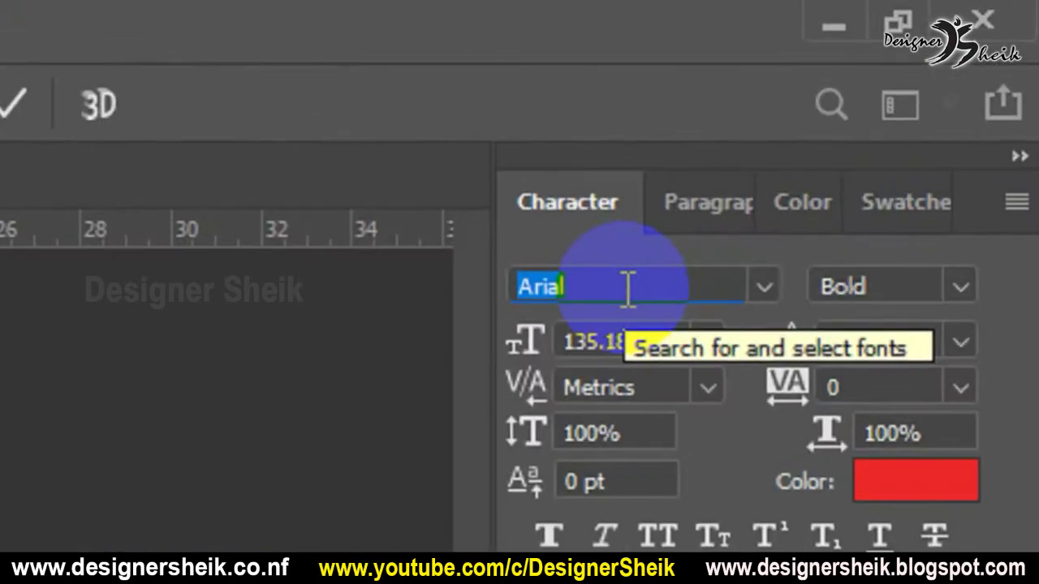
pyautogui.write('indi')
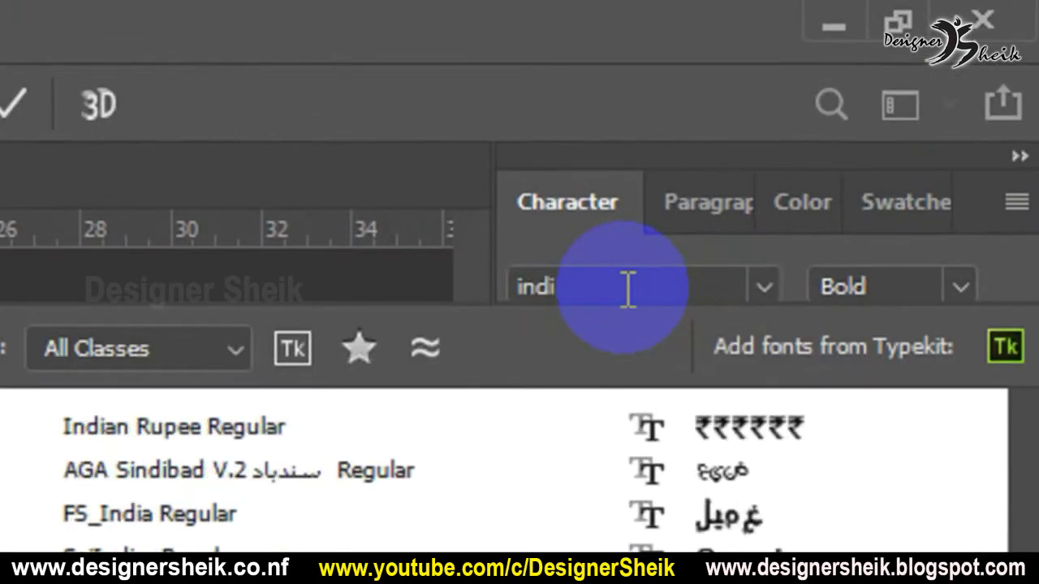
pyautogui.click(382, 428)
pyautogui.click(43, 238)
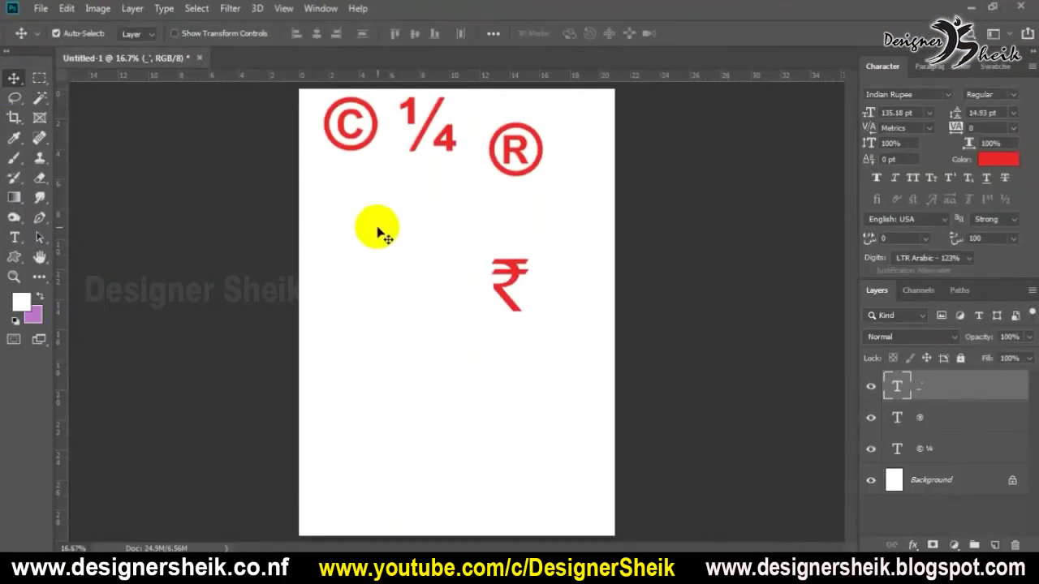
pyautogui.moveTo(509, 283); pyautogui.dragTo(422, 260)
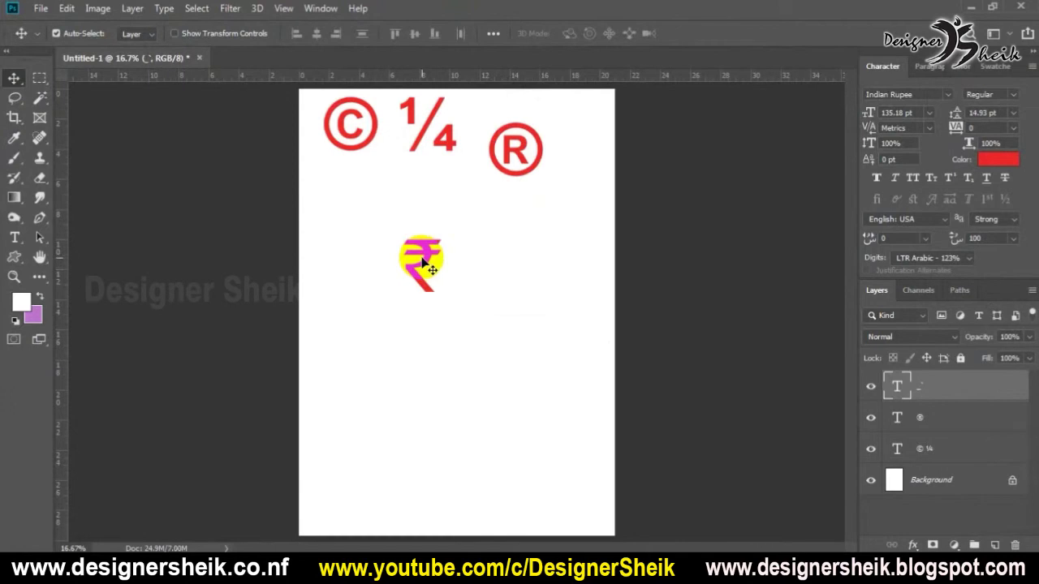
# Step: Add a second text layer containing the character ` in the Indian Rupee font and place it beside the existing ₹
pyautogui.press('t')
pyautogui.click(440, 371)
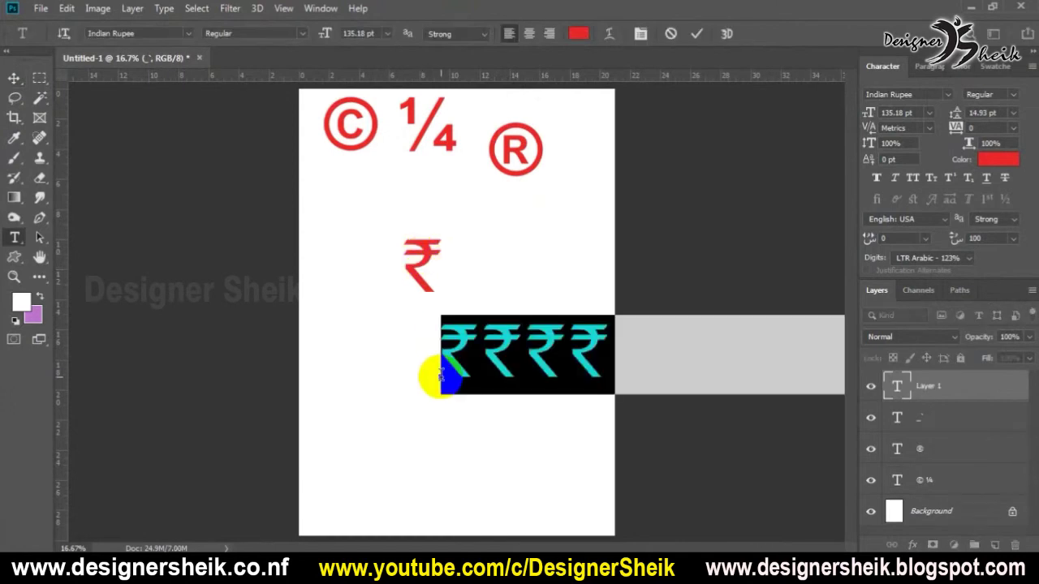
pyautogui.press('BackSpace')
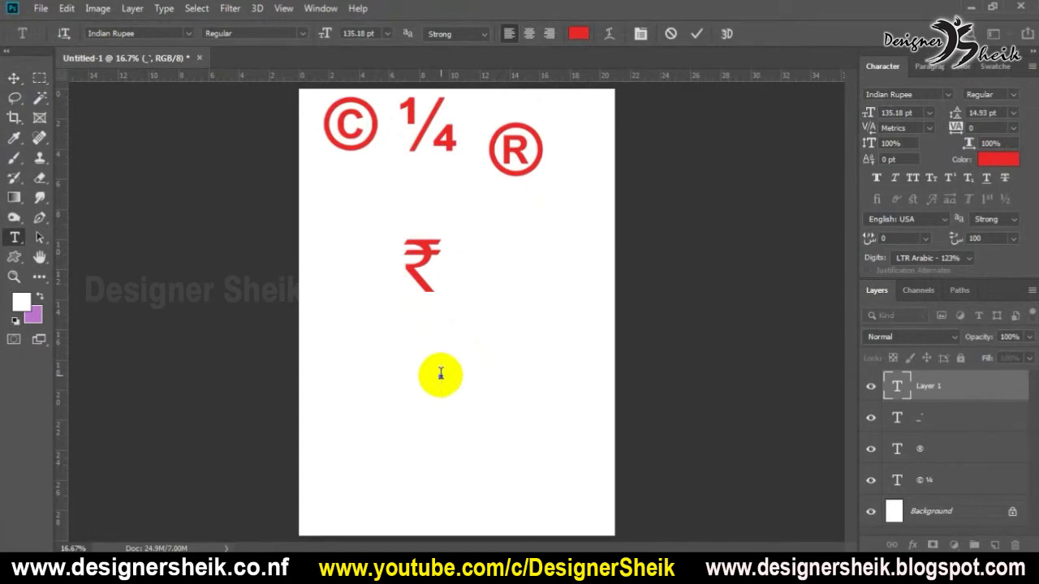
pyautogui.write('`')
pyautogui.moveTo(440, 374); pyautogui.dragTo(482, 237)
pyautogui.click(14, 78)
pyautogui.click(417, 256)
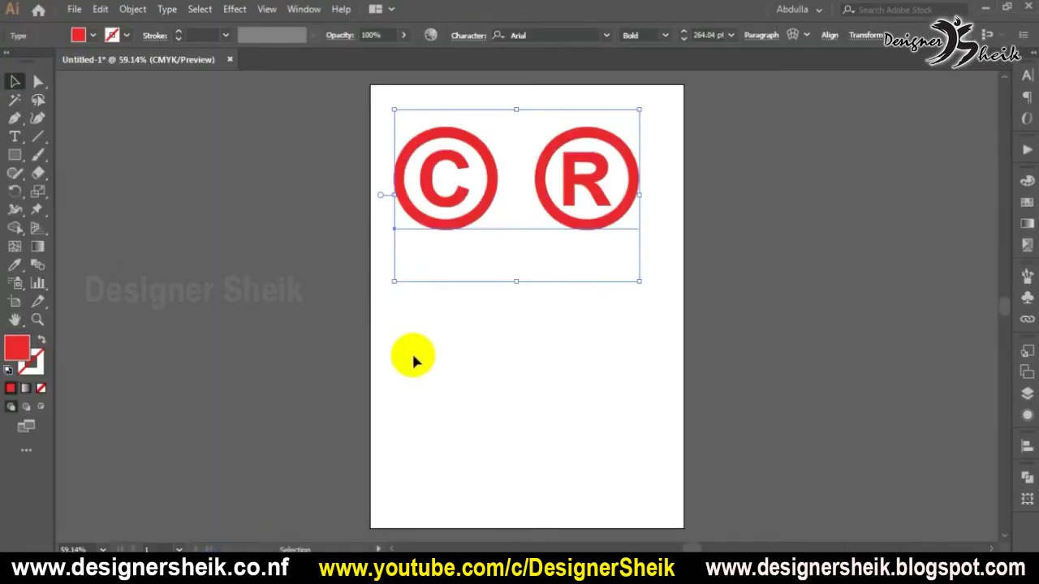
# Step: Switch to Illustrator, add placeholder text below the © ® line and enlarge it to about 85 pt
pyautogui.press('t')
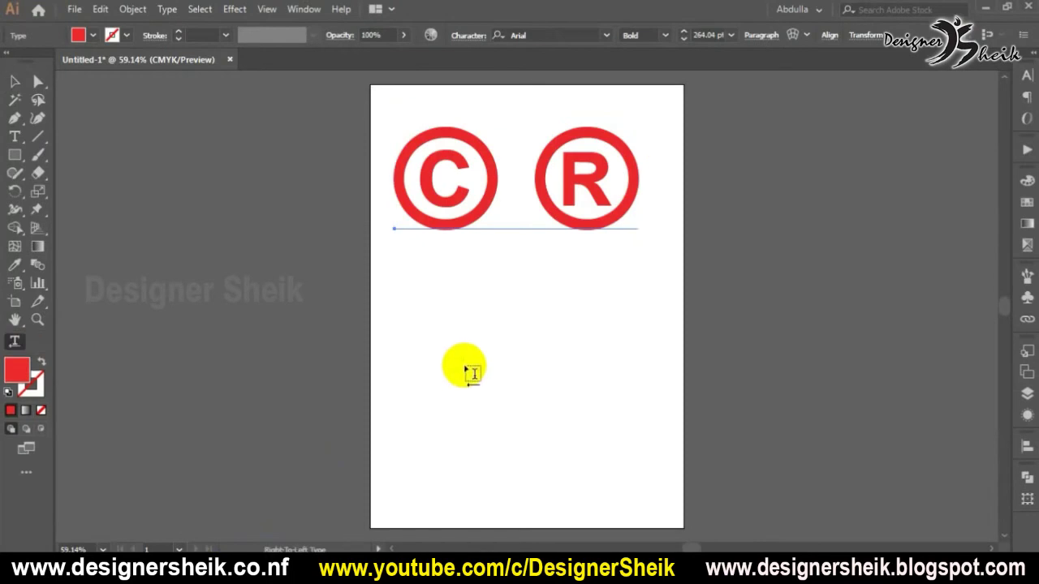
pyautogui.click(474, 367)
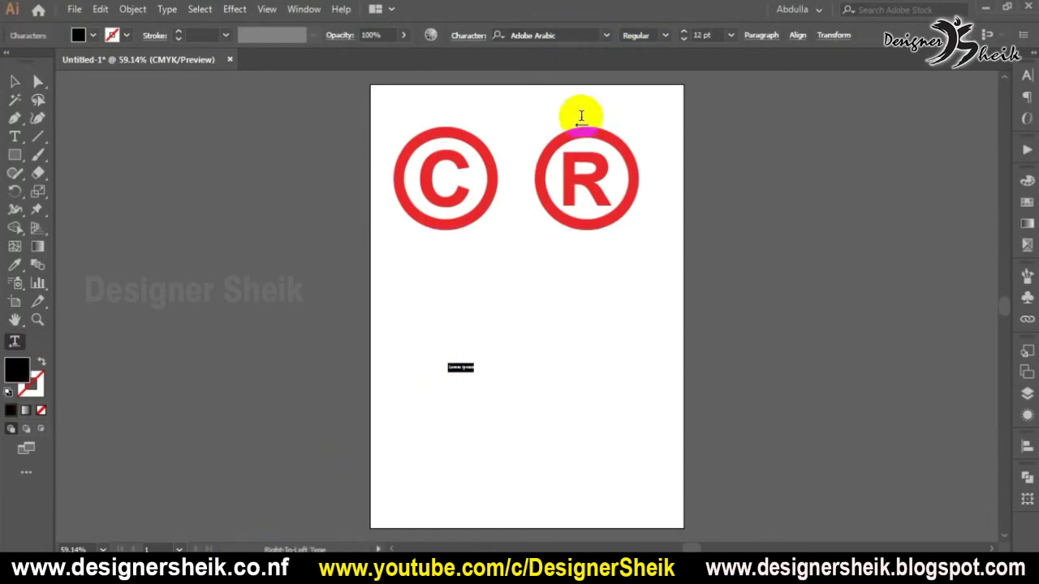
pyautogui.click(23, 81)
pyautogui.moveTo(475, 375); pyautogui.dragTo(627, 433)
pyautogui.moveTo(528, 398); pyautogui.dragTo(523, 329)
# Step: Replace the placeholder text with the copied rupee character and set its font to Indian Rupee Font
pyautogui.tripleClick(524, 331)
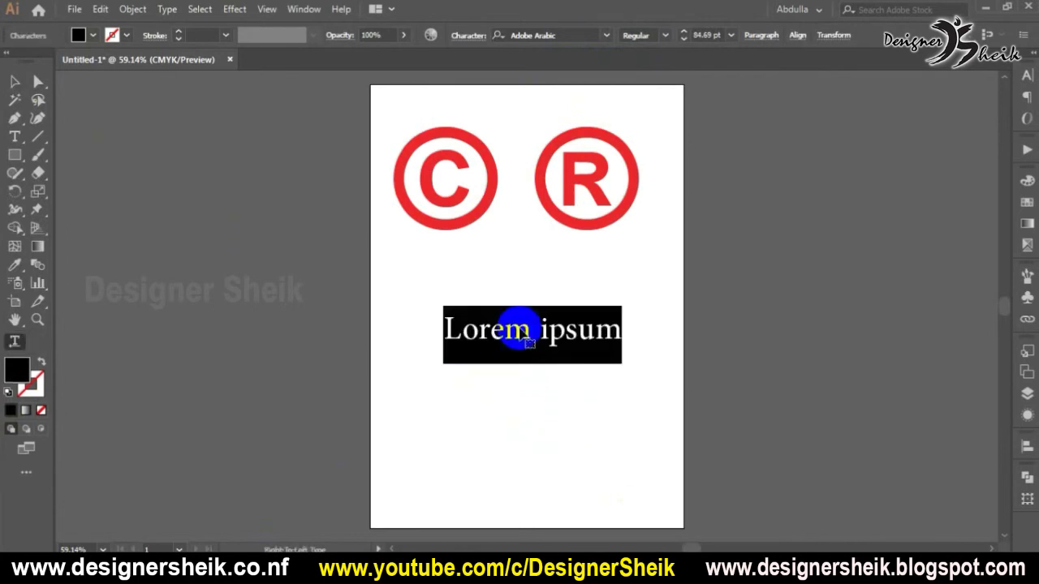
pyautogui.press('BackSpace')
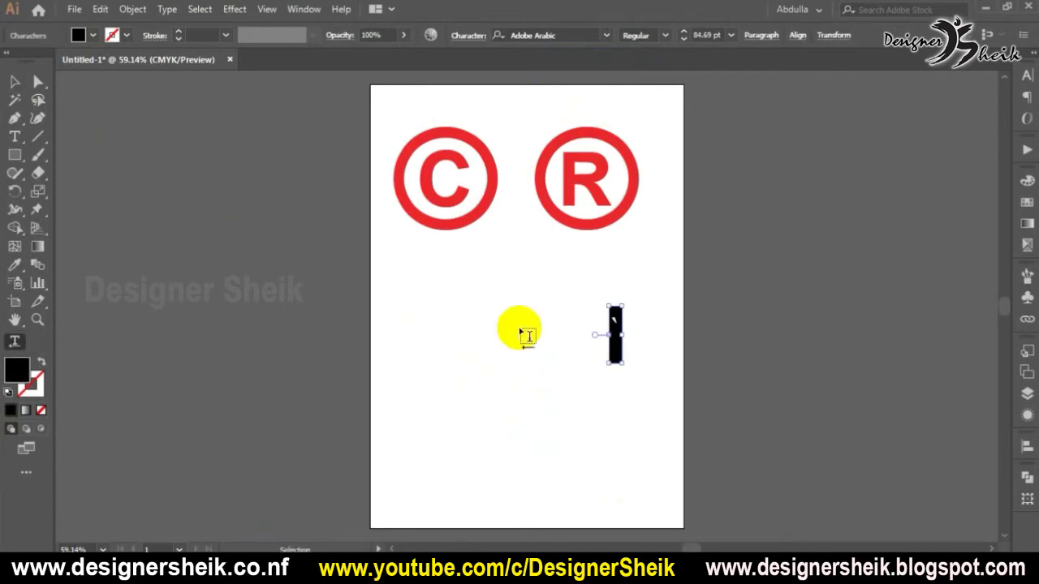
pyautogui.click(537, 35)
pyautogui.write('Indi')
pyautogui.press('Return')
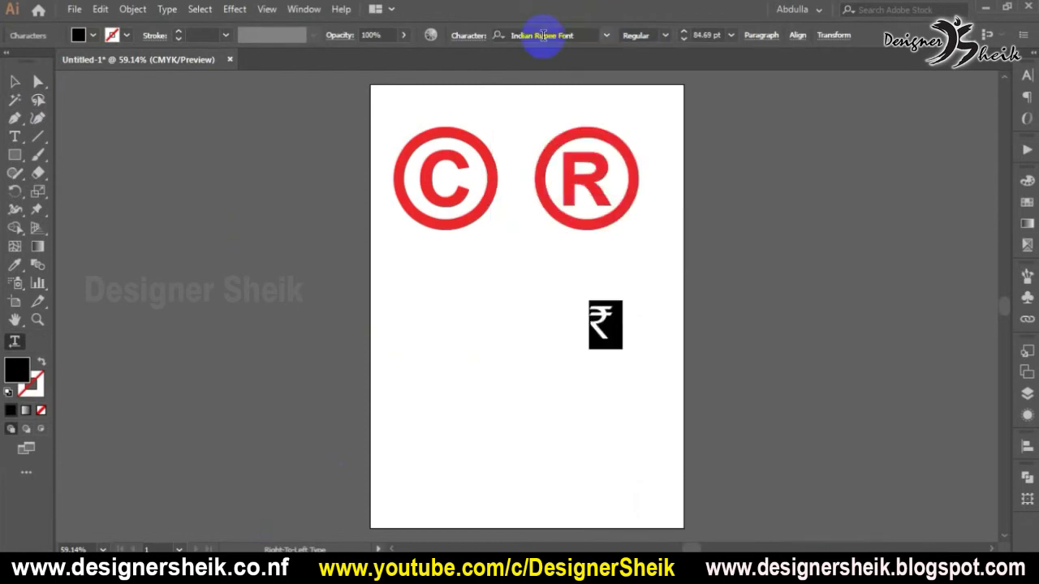
pyautogui.click(14, 81)
pyautogui.doubleClick(600, 316)
pyautogui.click(624, 322)
pyautogui.click(598, 317)
pyautogui.moveTo(598, 318); pyautogui.dragTo(601, 321)
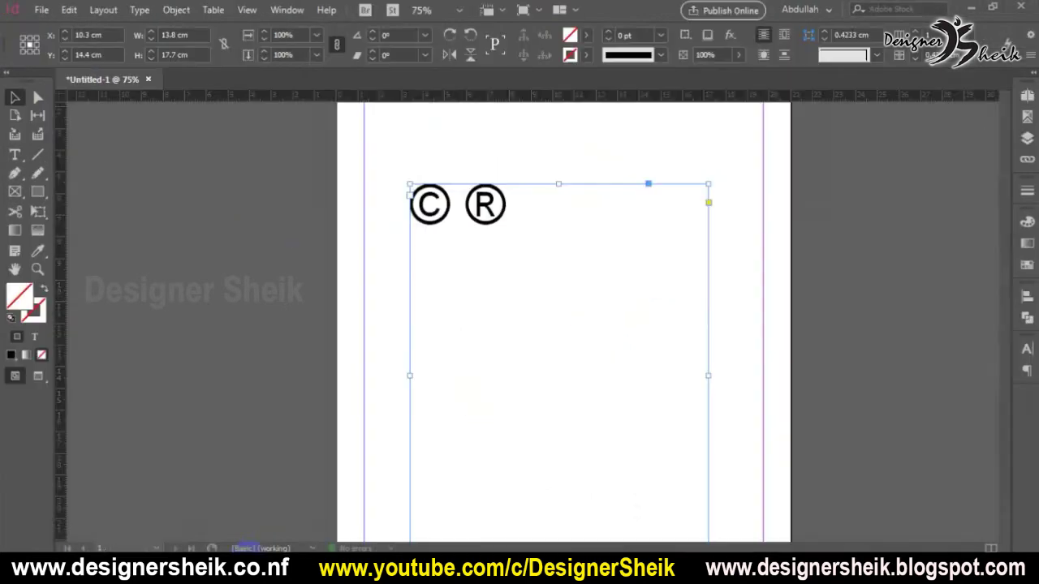
# Step: Switch to InDesign, insert the copied rupee character after the ® and set its font to Indian Rupee
pyautogui.press('t')
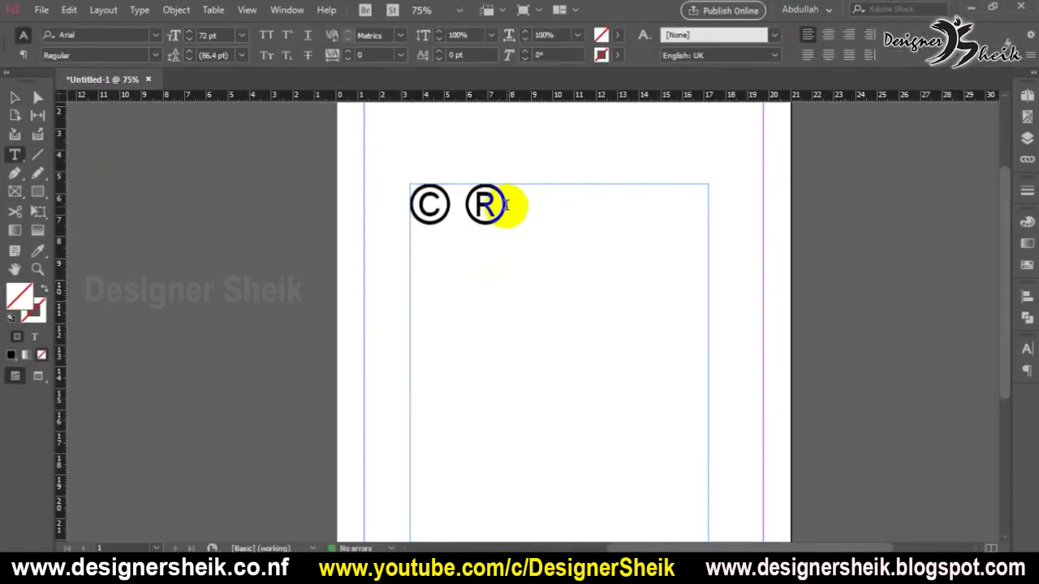
pyautogui.click(506, 208)
pyautogui.tripleClick(507, 206)
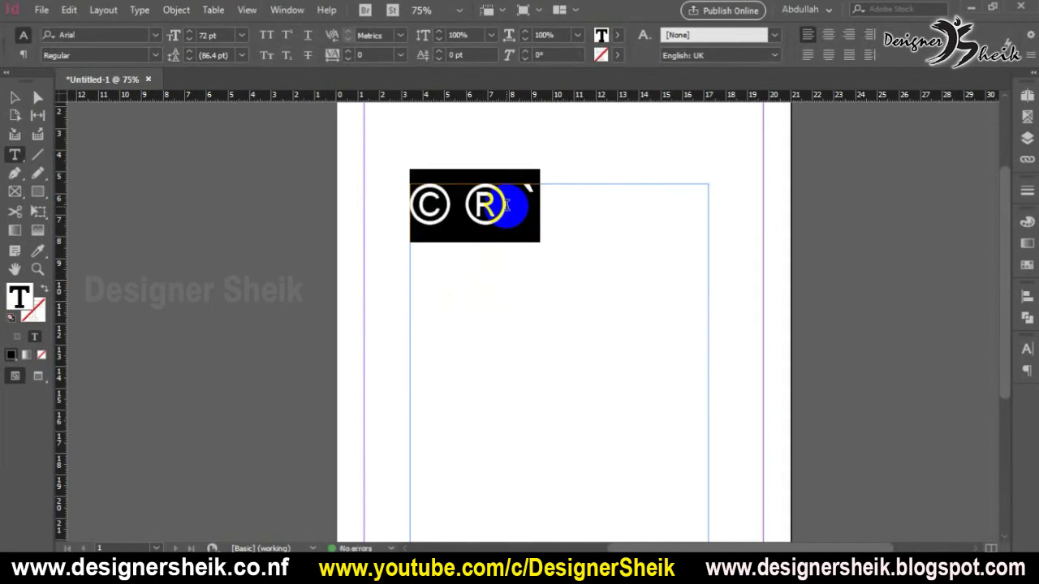
pyautogui.doubleClick(529, 183)
pyautogui.click(124, 36)
pyautogui.write('Ind')
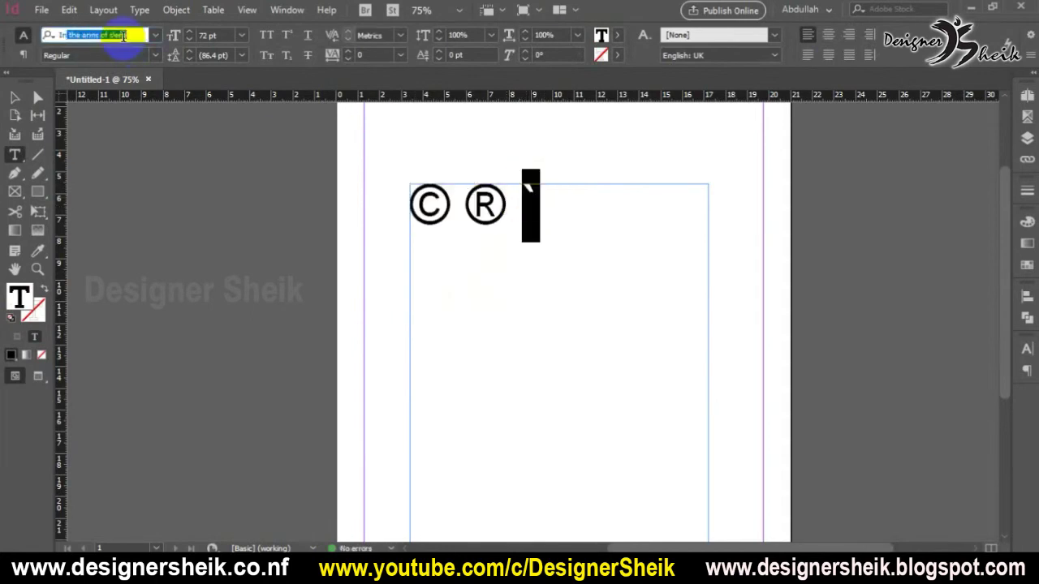
pyautogui.press('Return')
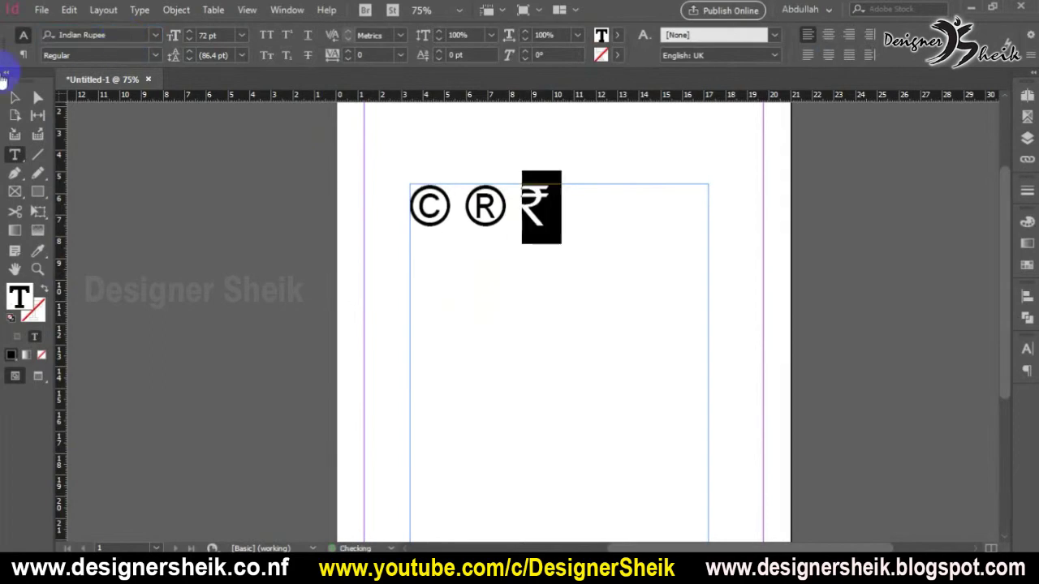
pyautogui.click(14, 98)
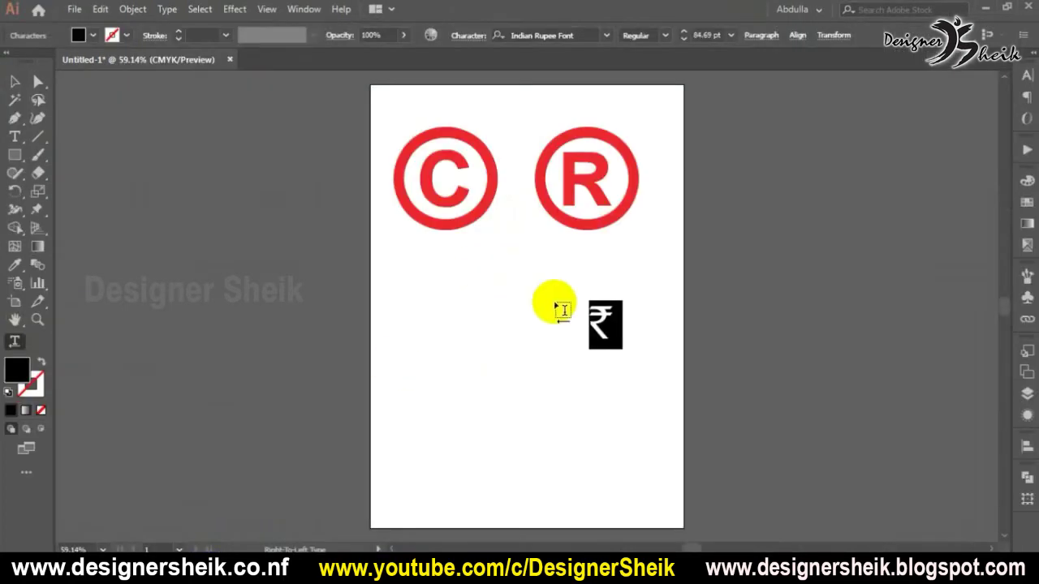
pyautogui.press('Escape')
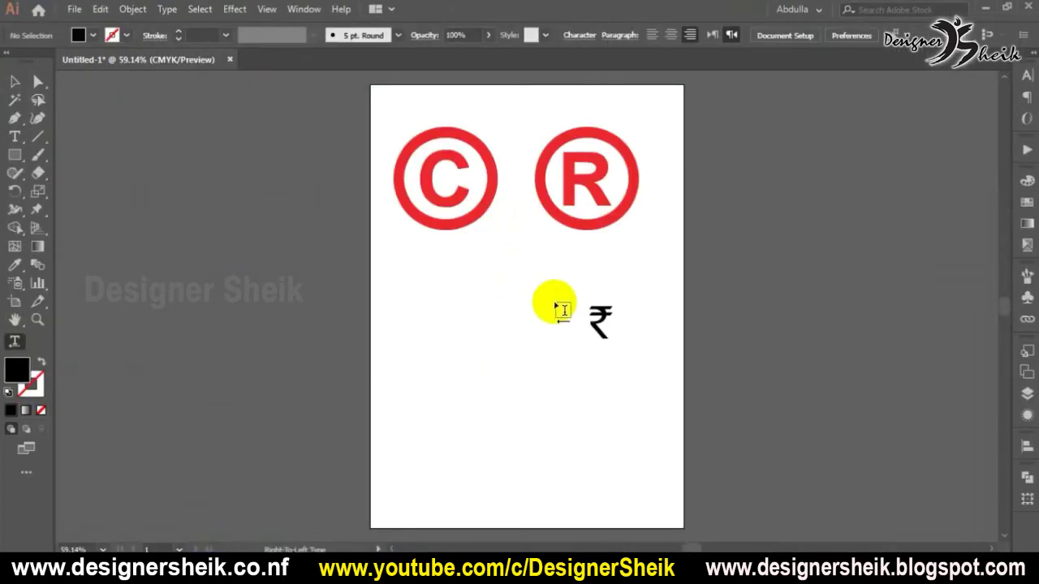
# Step: Switch back to Illustrator and delete the ₹ text from the artboard
pyautogui.click(14, 82)
pyautogui.moveTo(607, 316); pyautogui.dragTo(611, 278)
pyautogui.press('Delete')
# Step: Create the text Logo in Myriad Pro Regular at 70 pt below the © and put the insertion point at its end
pyautogui.press('t')
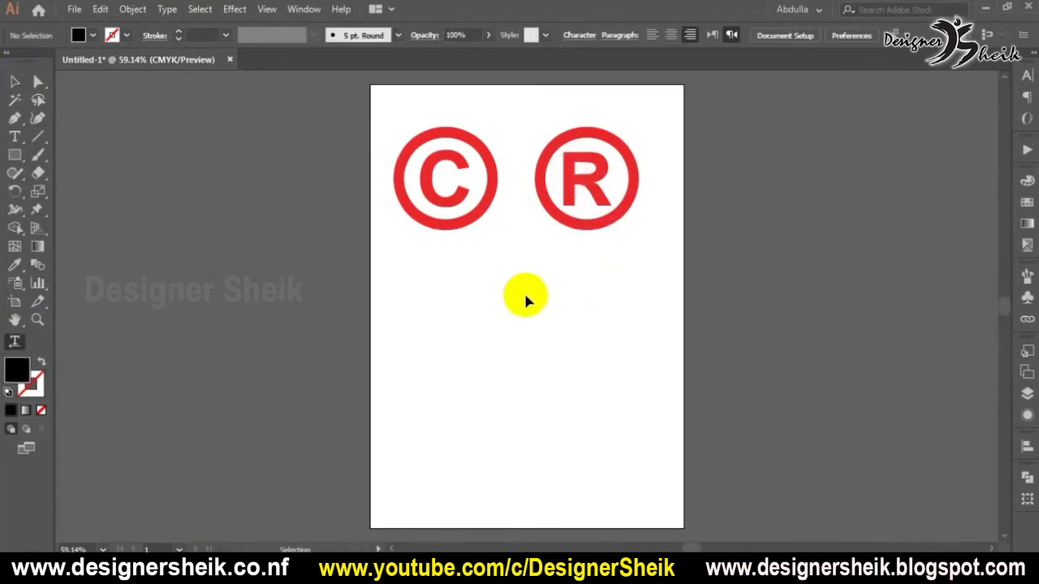
pyautogui.click(436, 311)
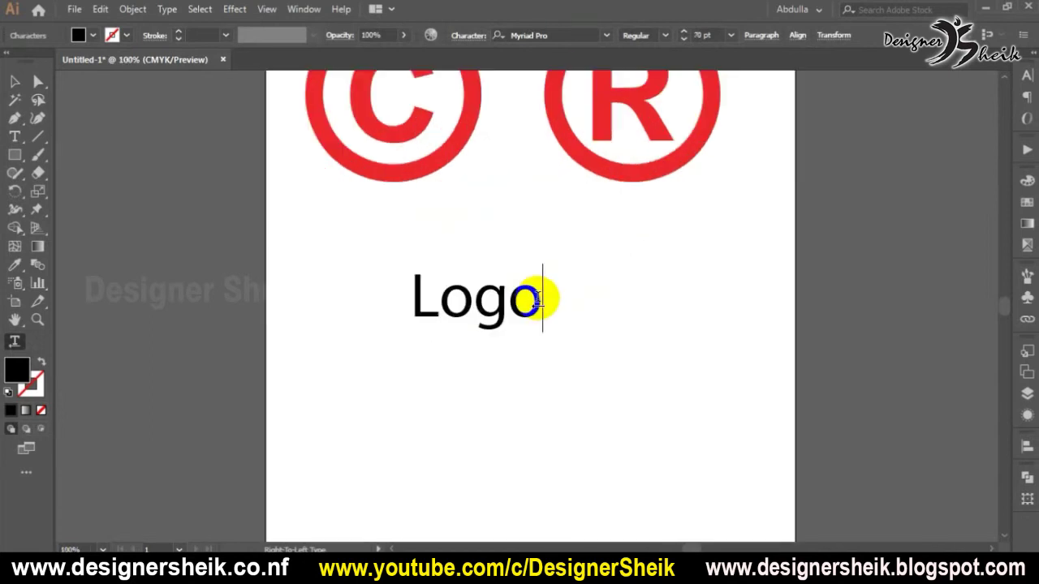
pyautogui.click(536, 299)
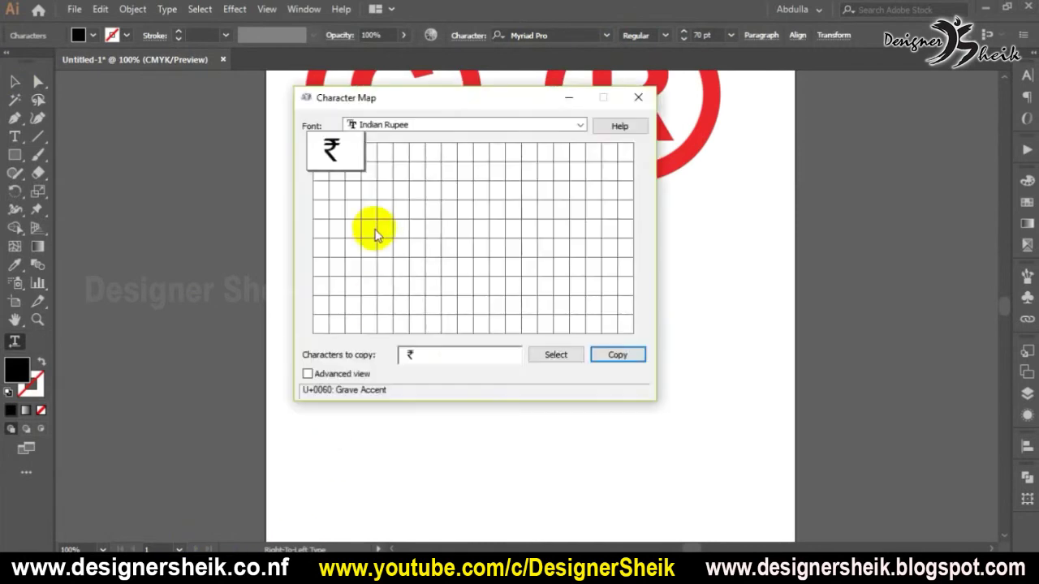
# Step: In Character Map, set the font to Arial, clear the characters to copy and copy the ® symbol
pyautogui.click(393, 130)
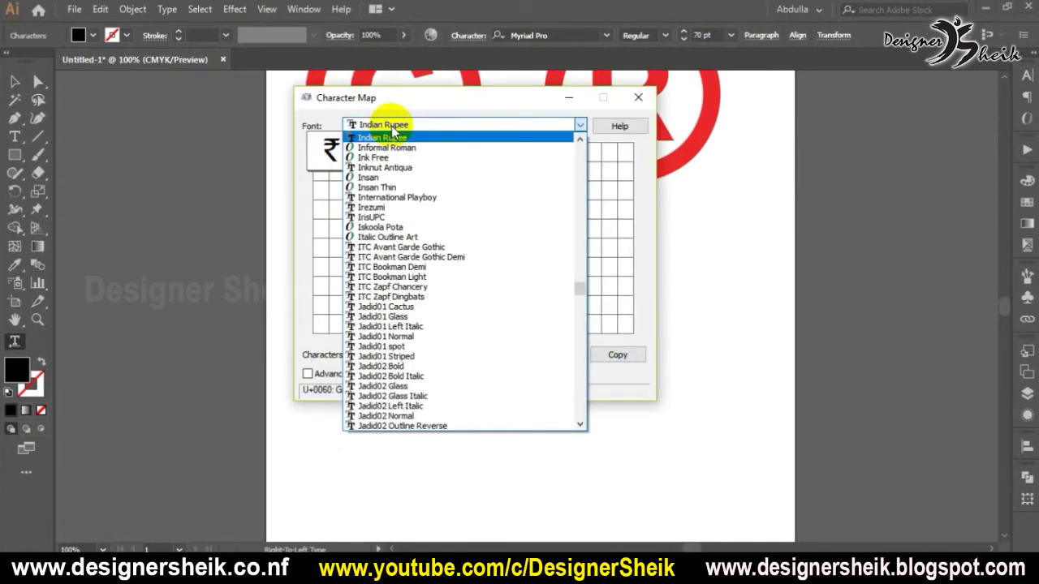
pyautogui.write('ari')
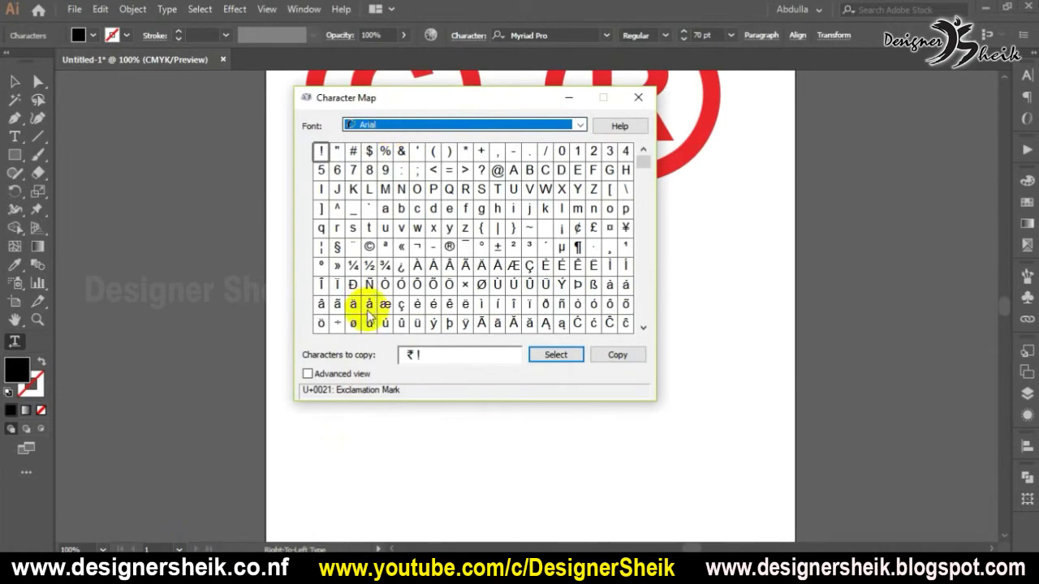
pyautogui.moveTo(445, 354); pyautogui.dragTo(373, 350)
pyautogui.press('BackSpace')
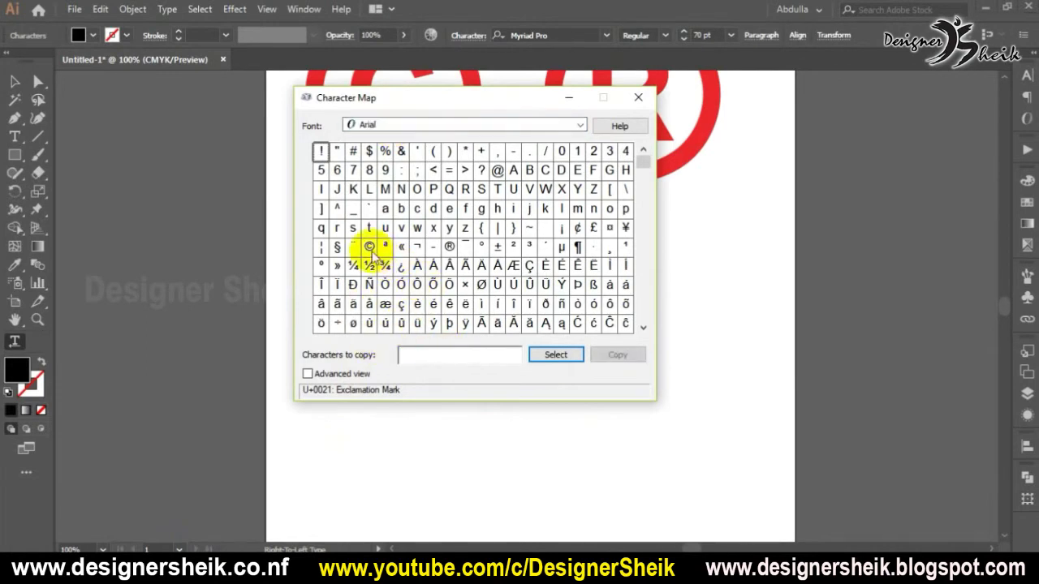
pyautogui.click(449, 246)
pyautogui.click(552, 355)
pyautogui.click(618, 353)
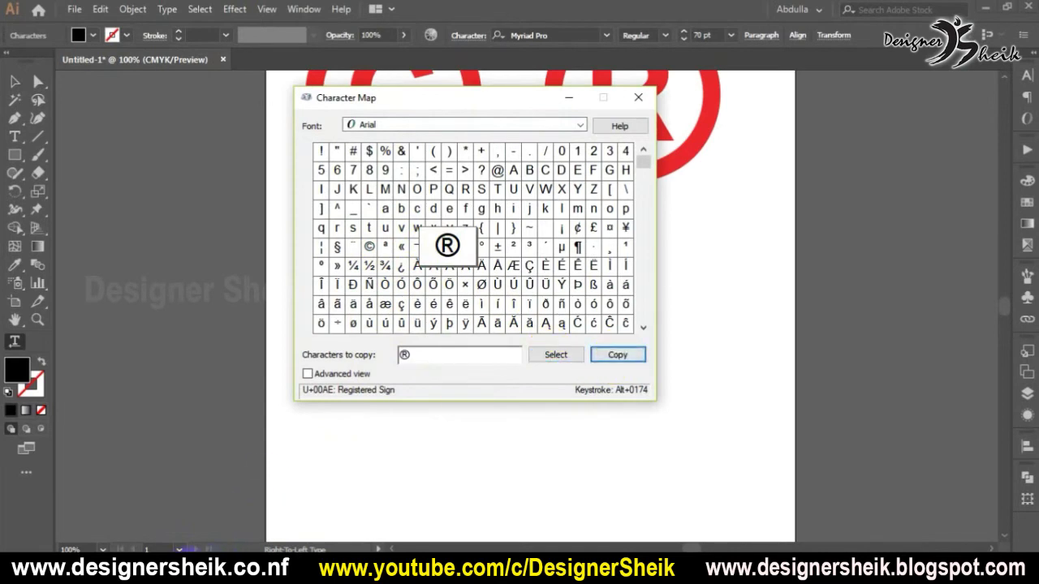
# Step: Paste the ® into Illustrator's Logo text and set the paragraph to left-aligned with left-to-right direction
pyautogui.click(200, 566)
pyautogui.hotkey('ctrl', 'v')
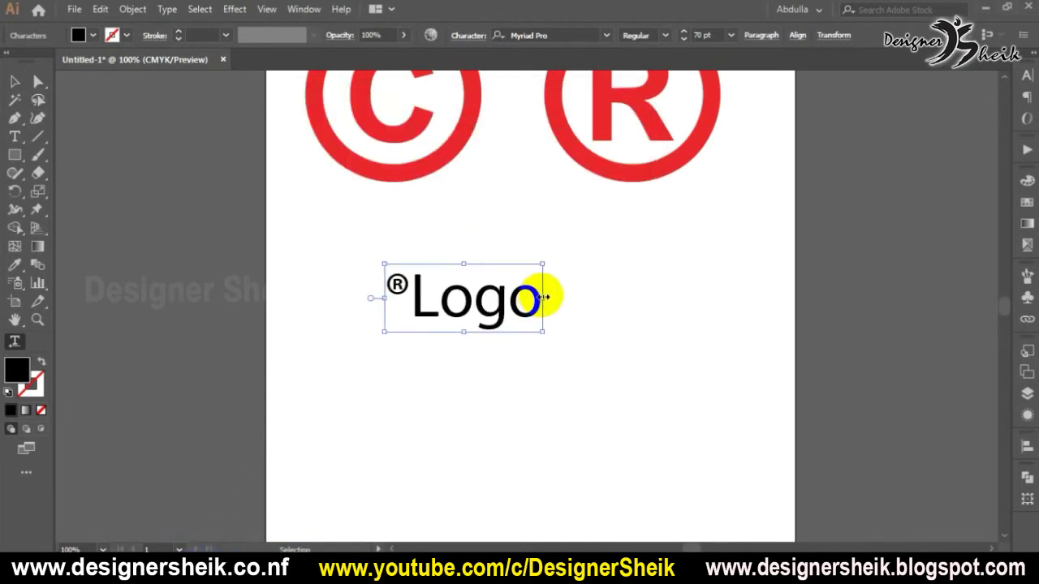
pyautogui.moveTo(382, 278); pyautogui.dragTo(403, 289)
pyautogui.hotkey('ctrl', 'a')
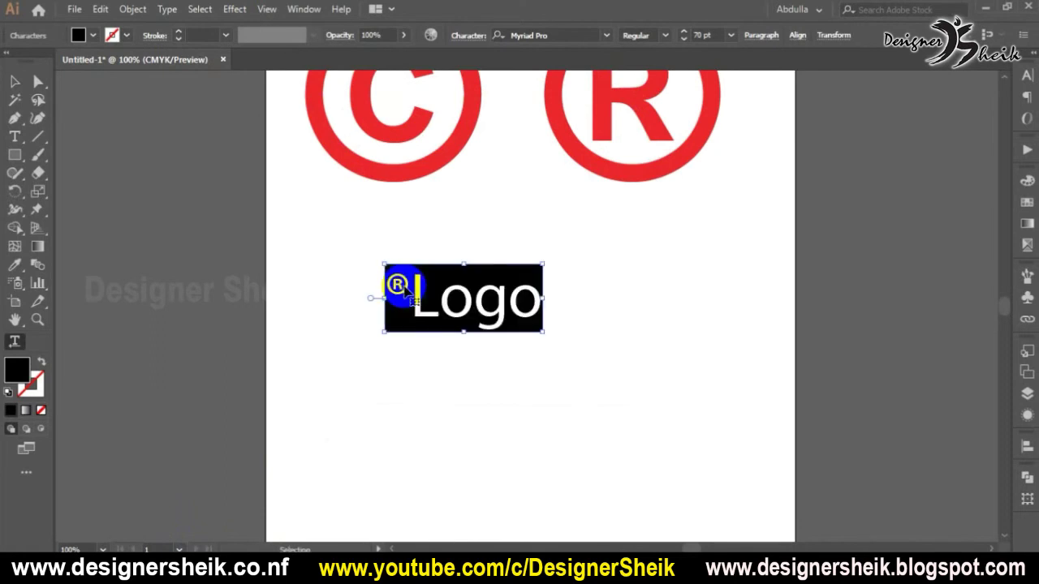
pyautogui.hotkey('ctrl', 't')
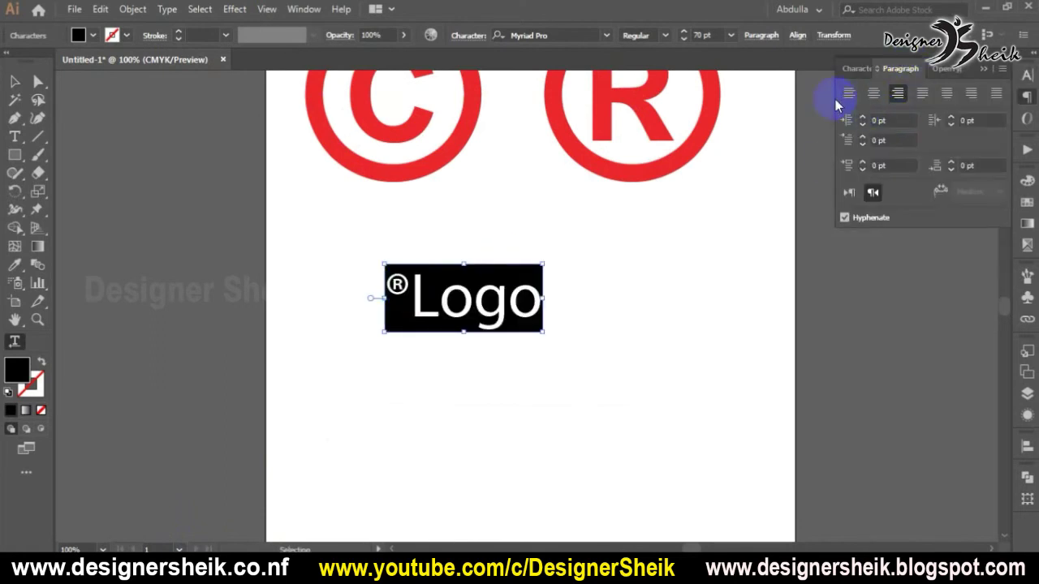
pyautogui.click(847, 94)
pyautogui.click(857, 194)
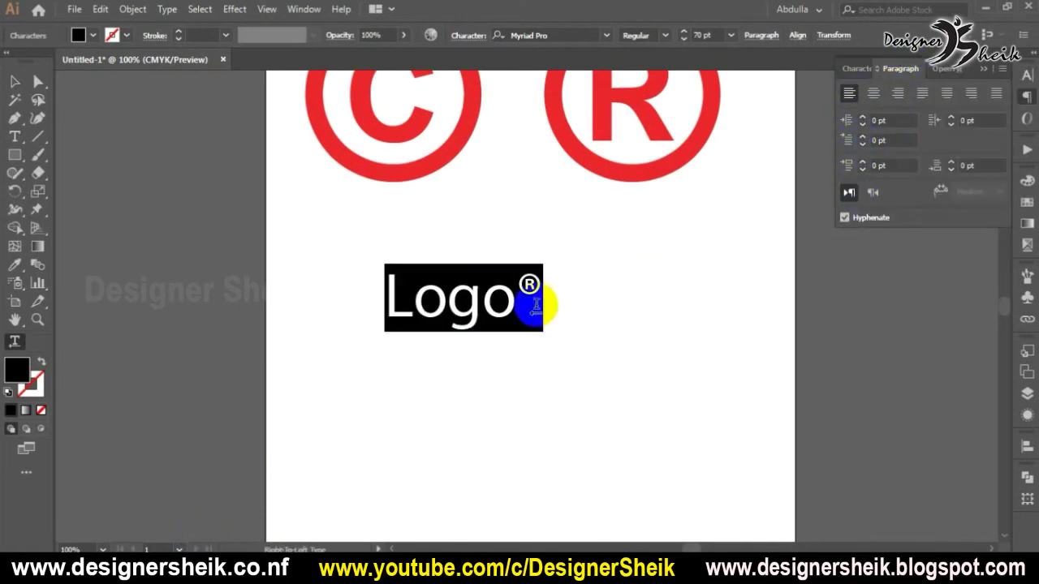
# Step: Select the whole Logo® text and show its character settings
pyautogui.click(526, 286)
pyautogui.moveTo(517, 284); pyautogui.dragTo(539, 285)
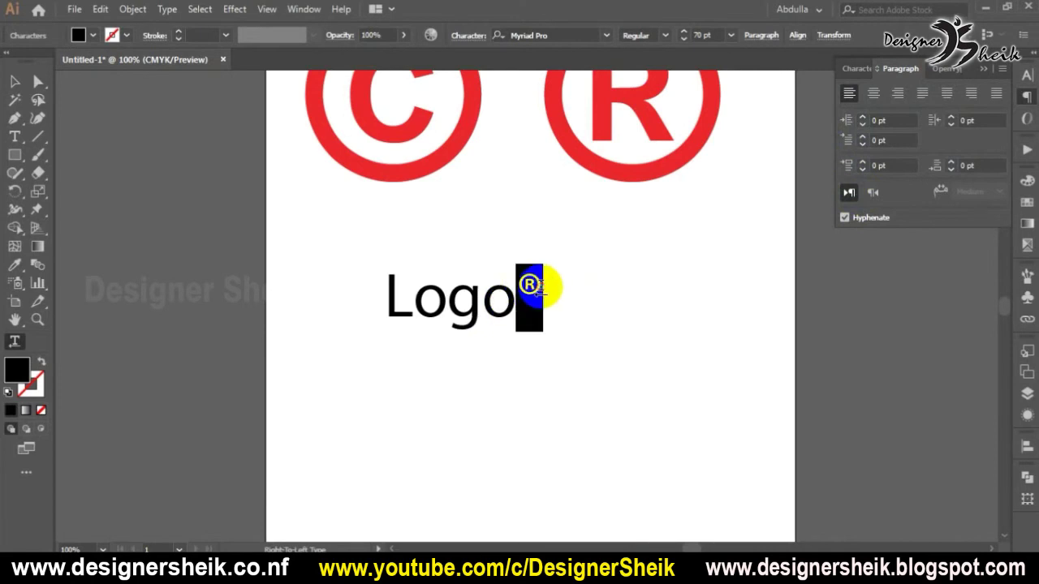
pyautogui.tripleClick(476, 289)
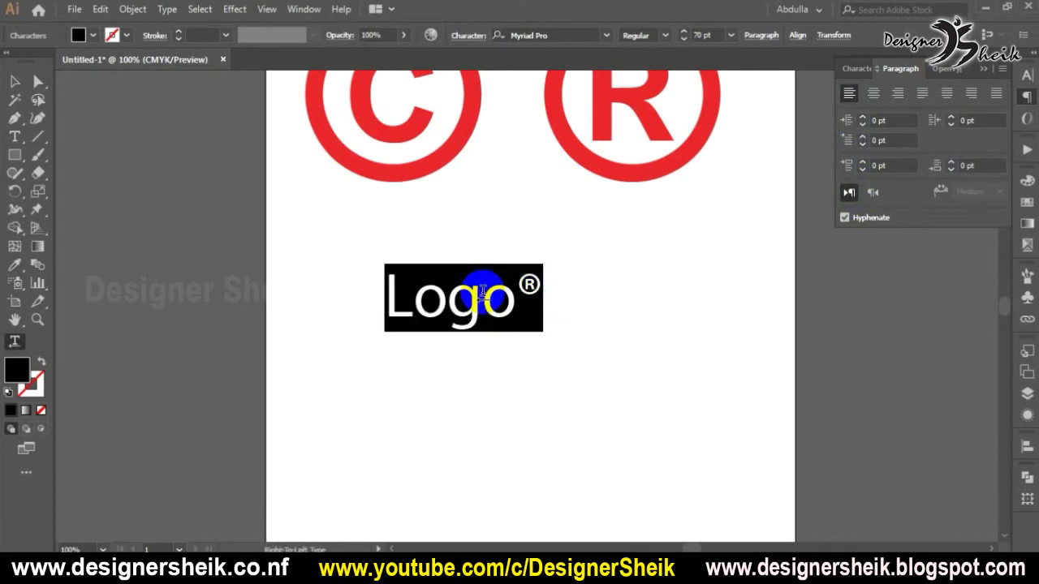
pyautogui.click(862, 69)
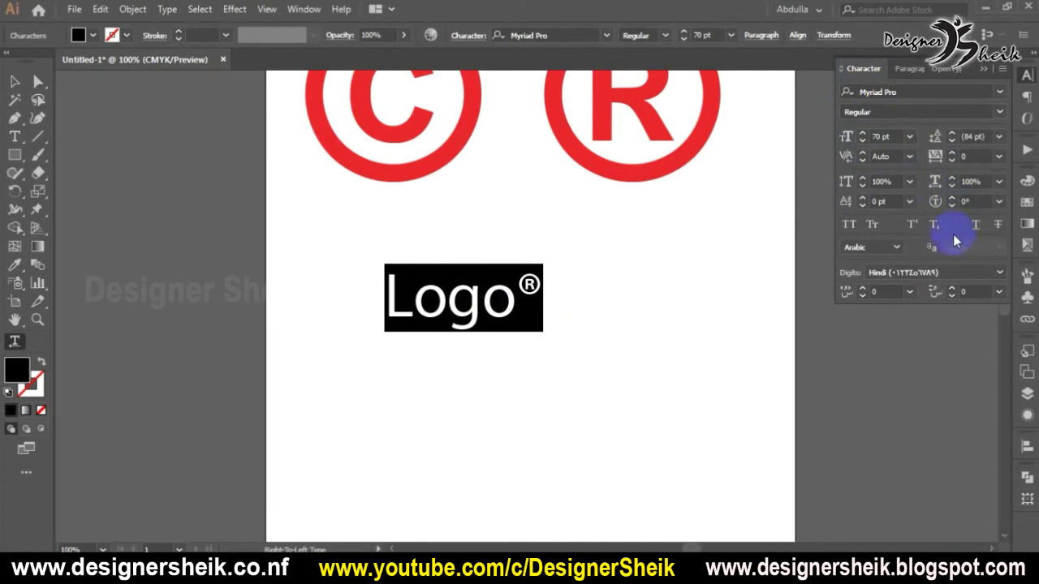
# Step: Delete and re-paste the ® after Logo, remove the spaces between them and select the Logo® text object
pyautogui.click(529, 286)
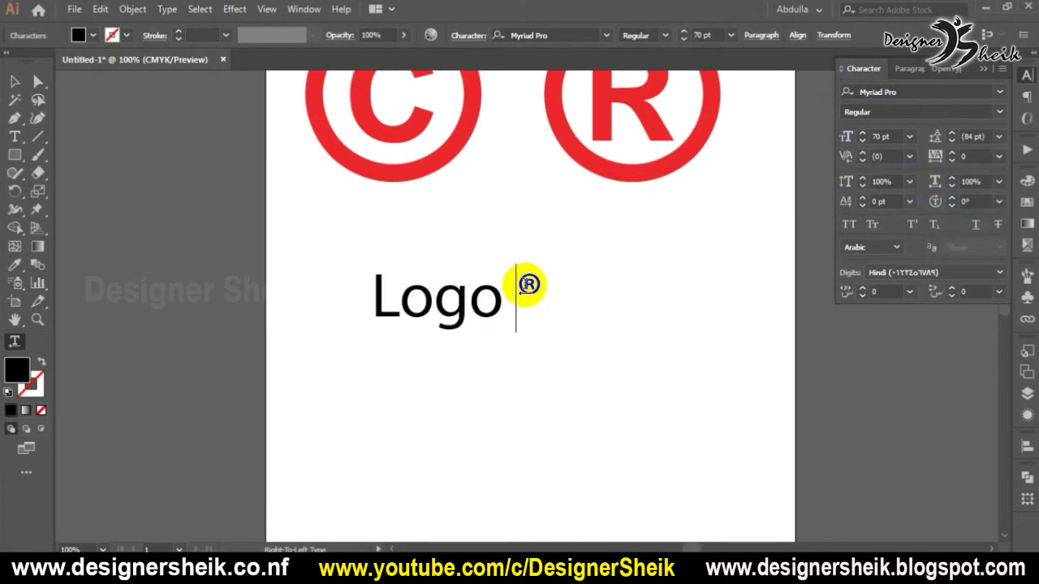
pyautogui.moveTo(528, 283); pyautogui.dragTo(541, 285)
pyautogui.press('BackSpace')
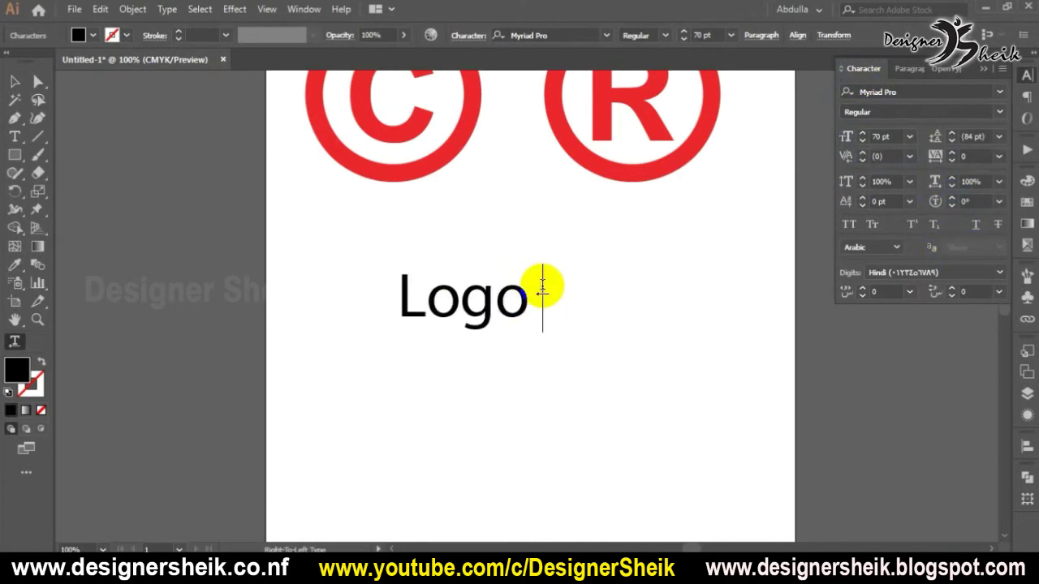
pyautogui.hotkey('ctrl', 'v')
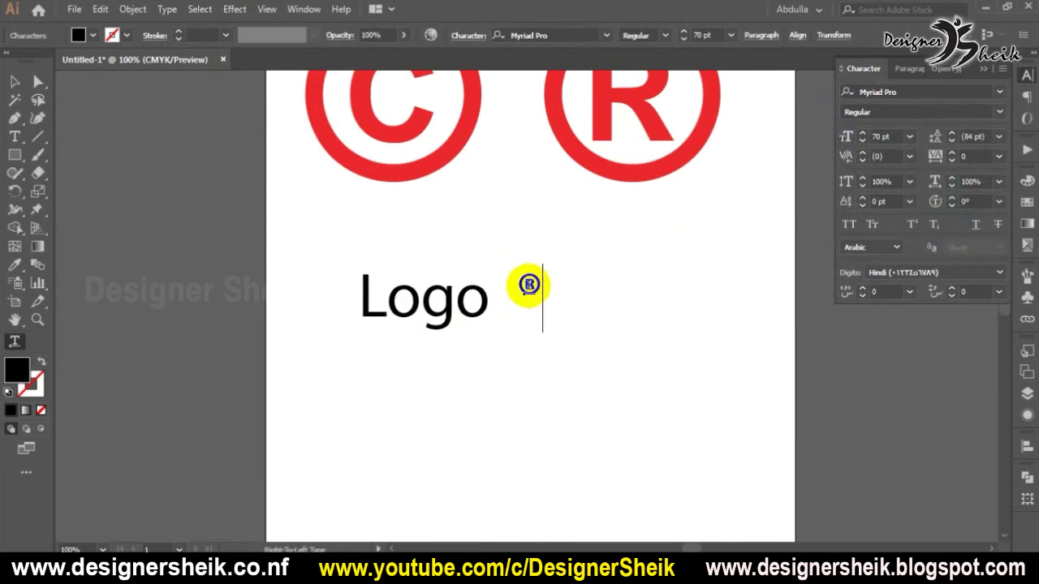
pyautogui.moveTo(526, 284); pyautogui.dragTo(487, 285)
pyautogui.press('BackSpace')
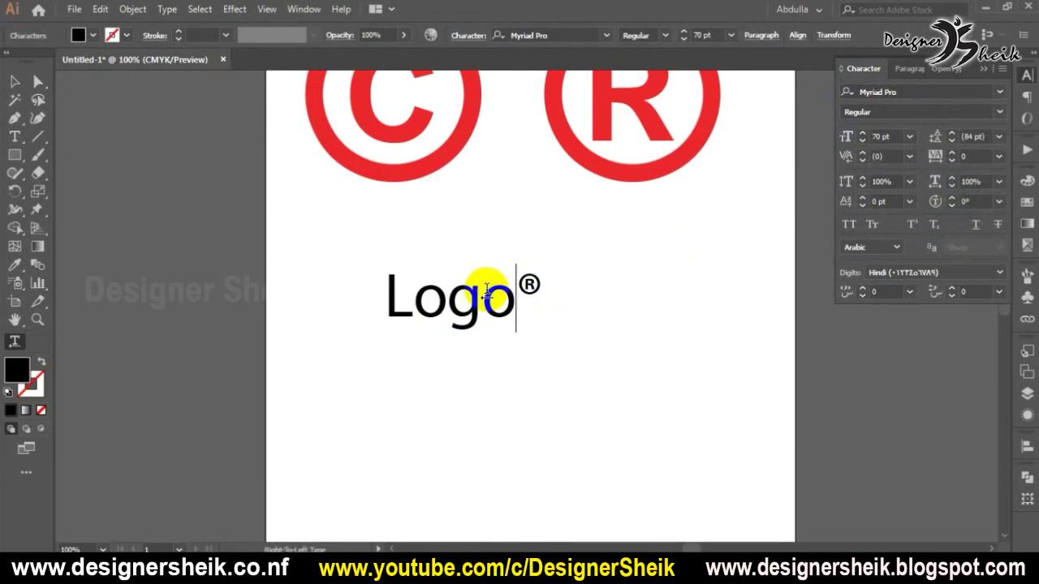
pyautogui.doubleClick(405, 290)
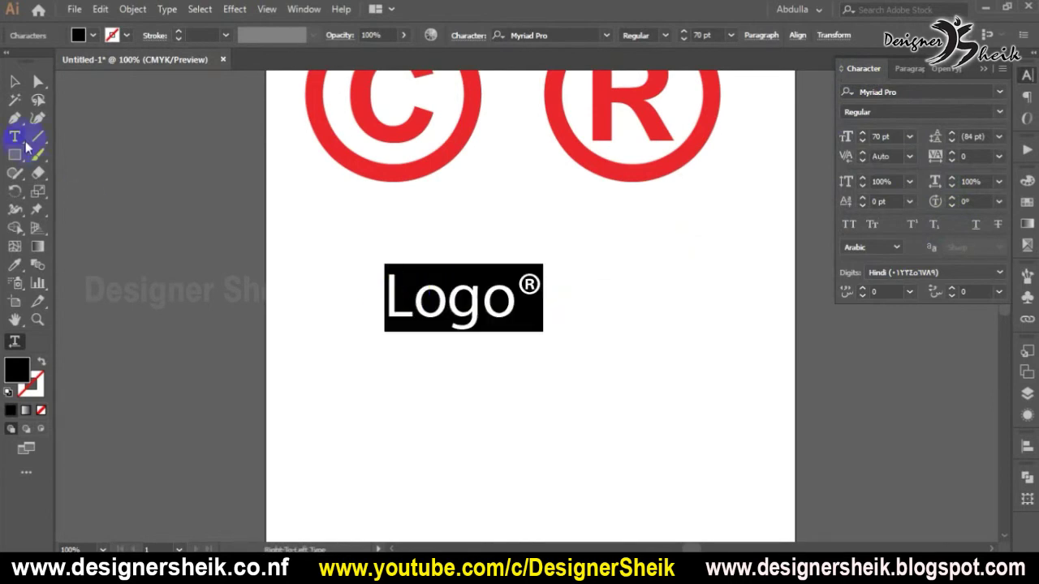
pyautogui.click(14, 82)
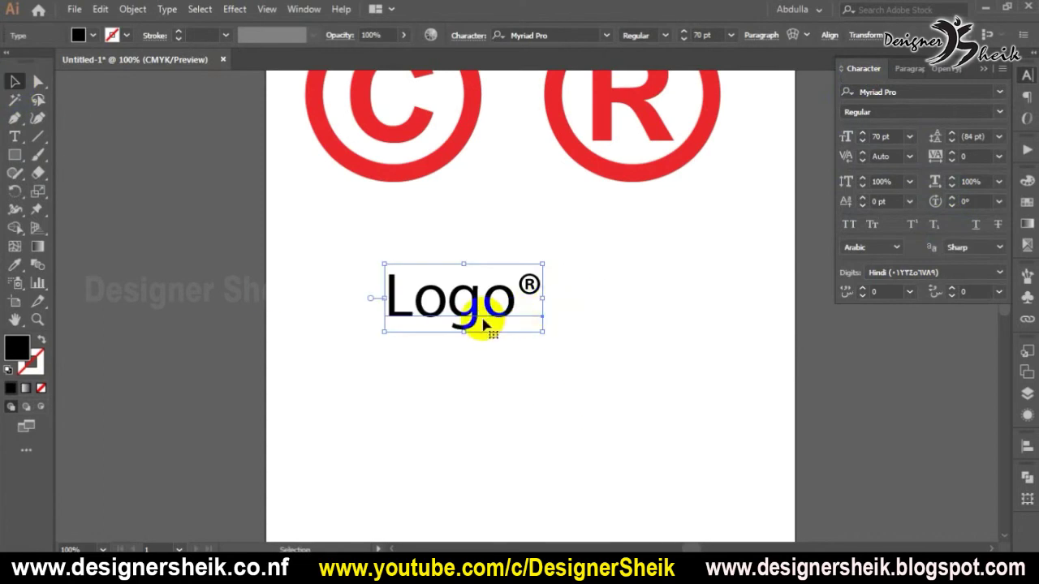
# Step: Duplicate the Logo® text object below the original and replace the copy's content with LogoTM
pyautogui.scroll(-2, 478, 332)
pyautogui.moveTo(457, 271); pyautogui.dragTo(463, 375)
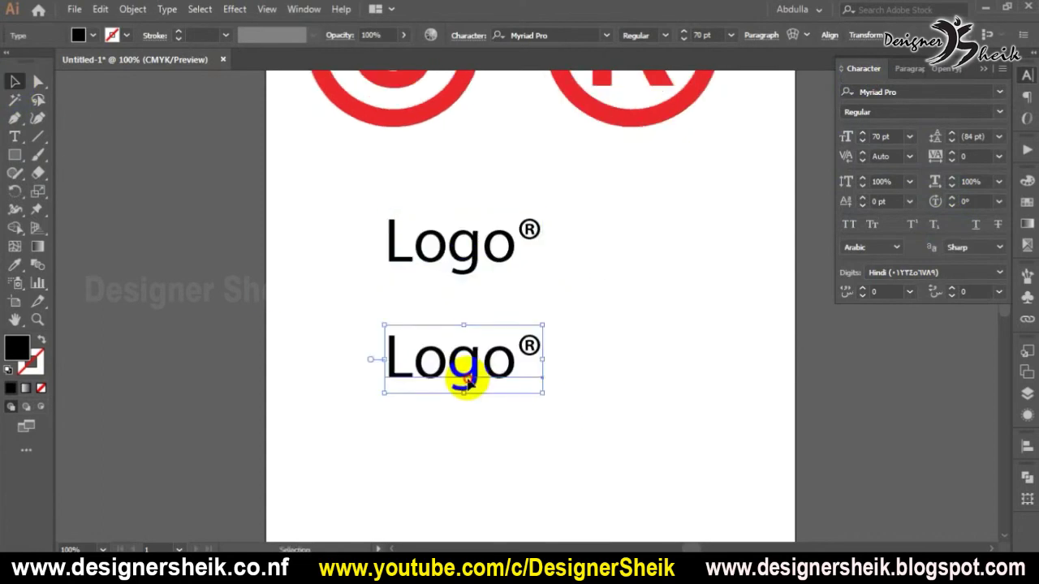
pyautogui.doubleClick(468, 378)
pyautogui.press('BackSpace')
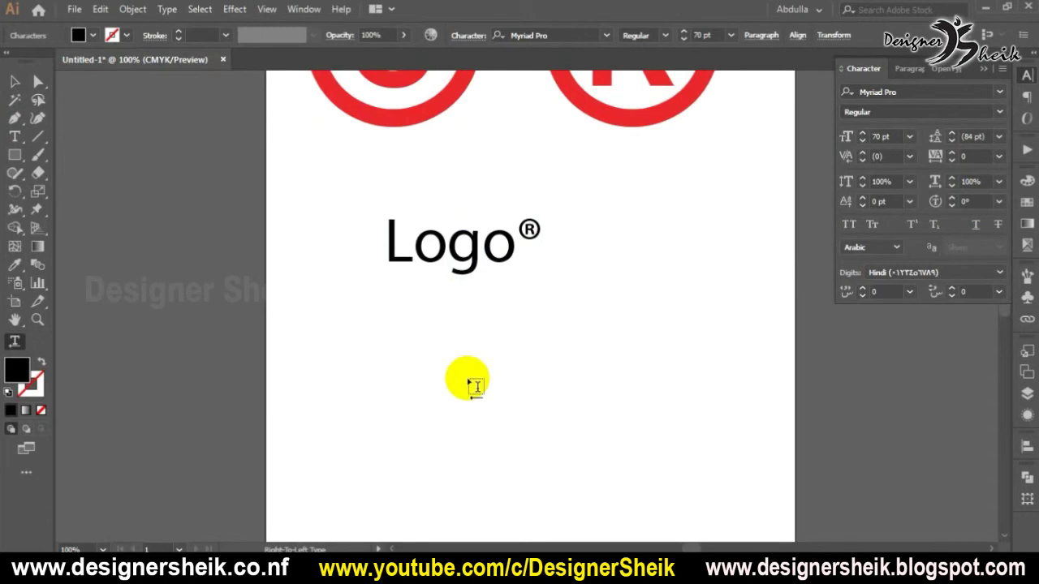
pyautogui.write('Logo')
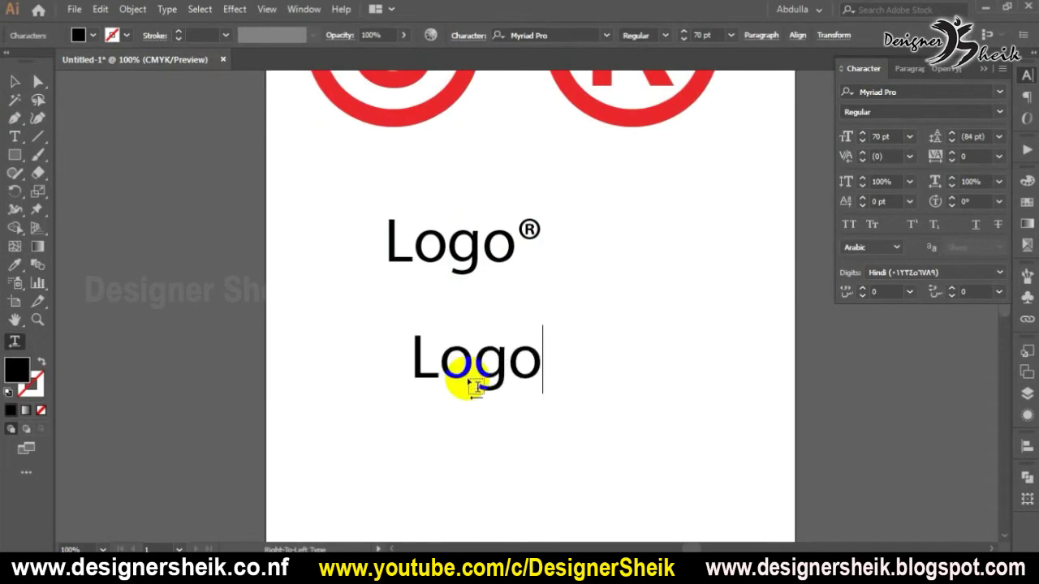
pyautogui.press('BackSpace')
pyautogui.write('TM')
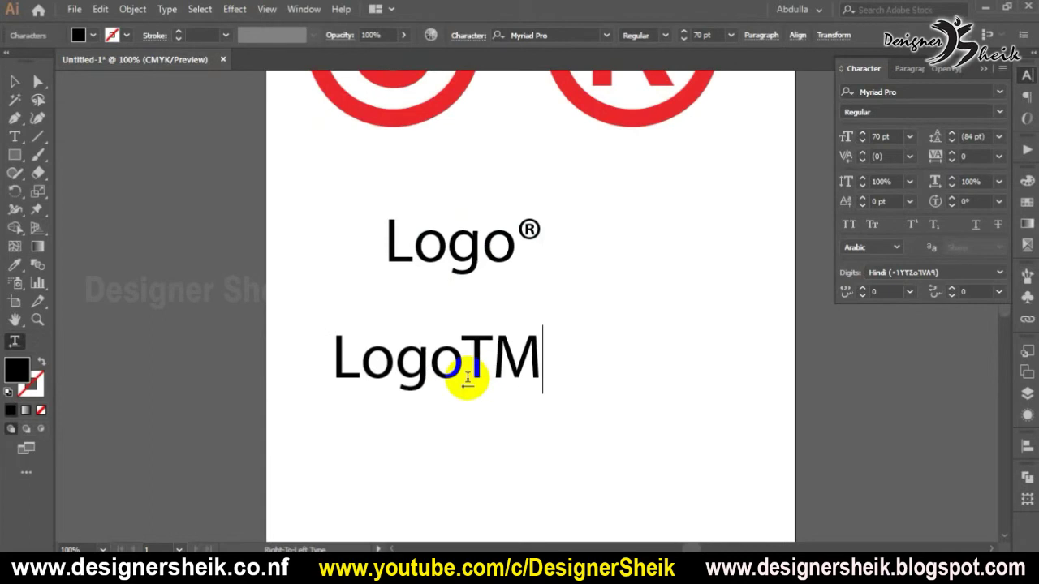
# Step: Set the TM after Logo in the duplicated text as superscript and deselect the text object
pyautogui.moveTo(470, 350); pyautogui.dragTo(525, 360)
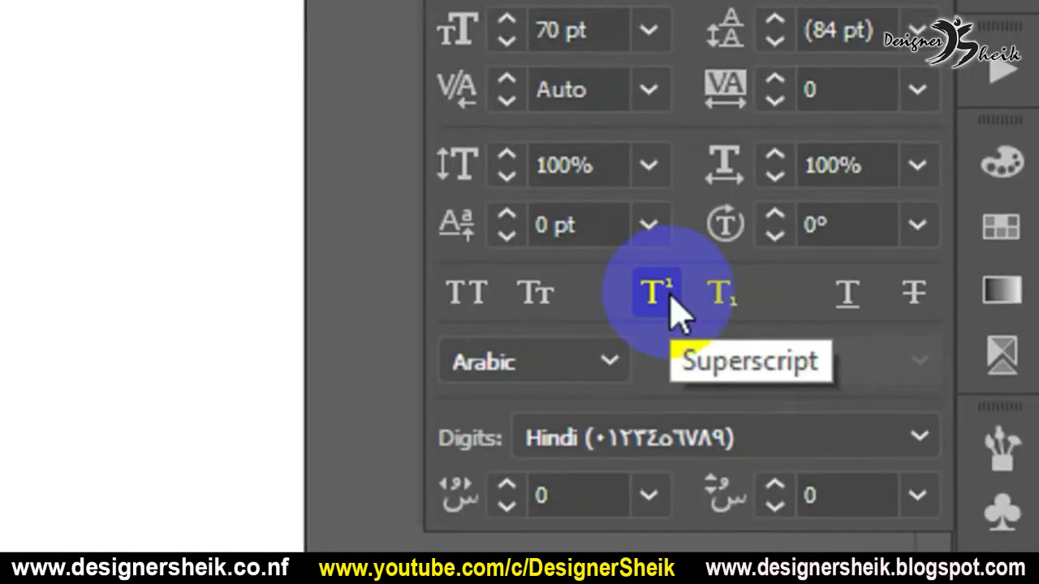
pyautogui.click(916, 229)
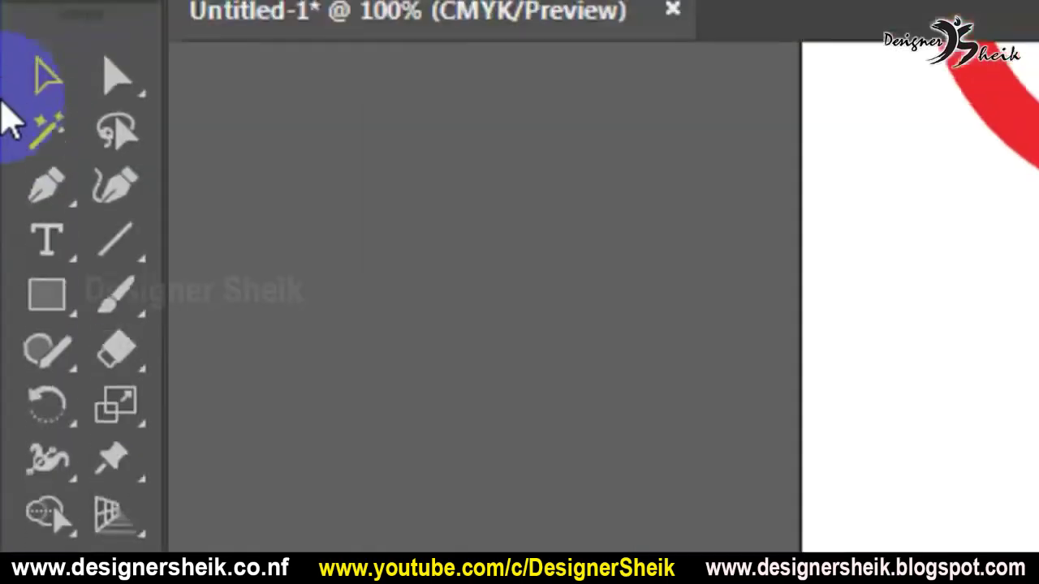
pyautogui.click(45, 130)
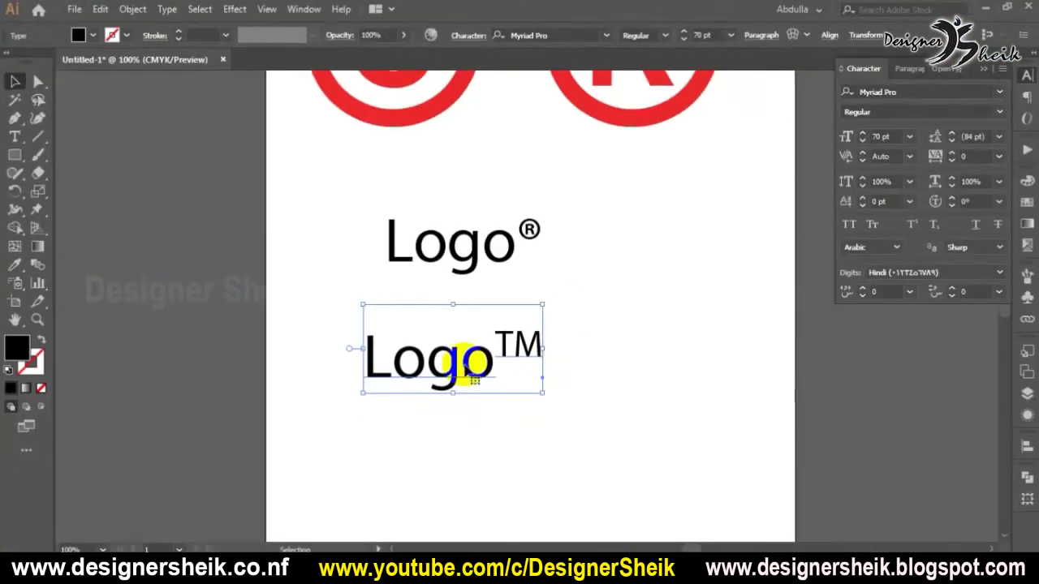
pyautogui.click(594, 369)
# Step: Copy the whole LogoTM text, switch to InDesign and paste it between the © and ® symbols
pyautogui.tripleClick(411, 343)
pyautogui.hotkey('ctrl', 'c')
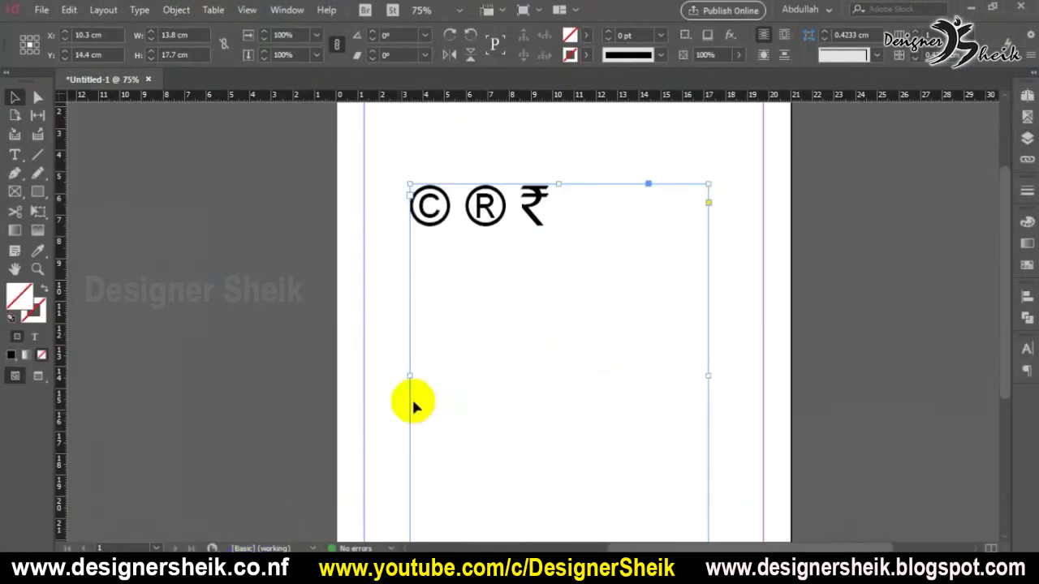
pyautogui.doubleClick(542, 200)
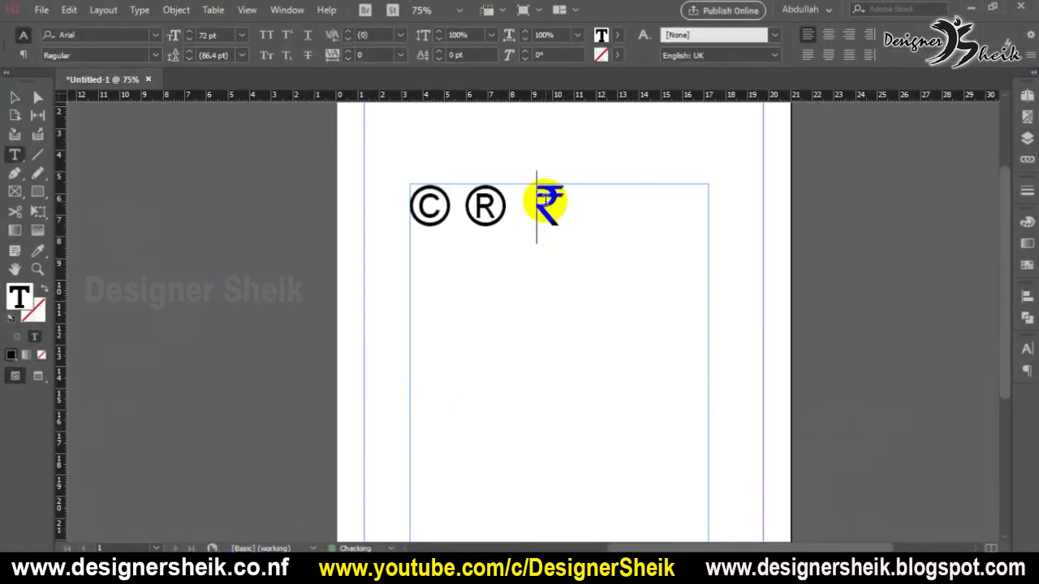
pyautogui.click(499, 204)
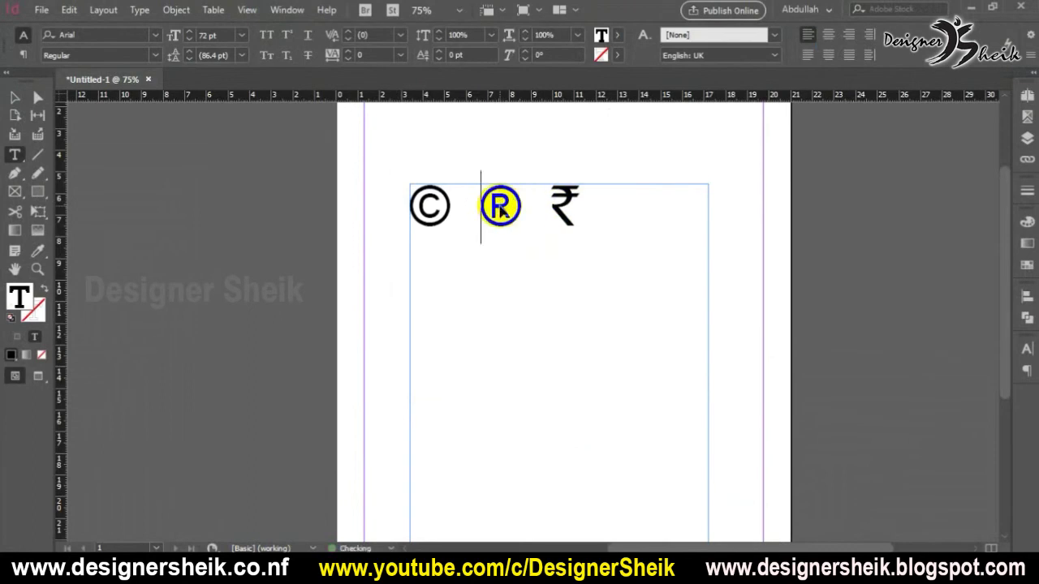
pyautogui.hotkey('ctrl', 'v')
# Step: Set the TM in the pasted LogoTM text as superscript and leave text editing
pyautogui.moveTo(597, 206); pyautogui.dragTo(686, 202)
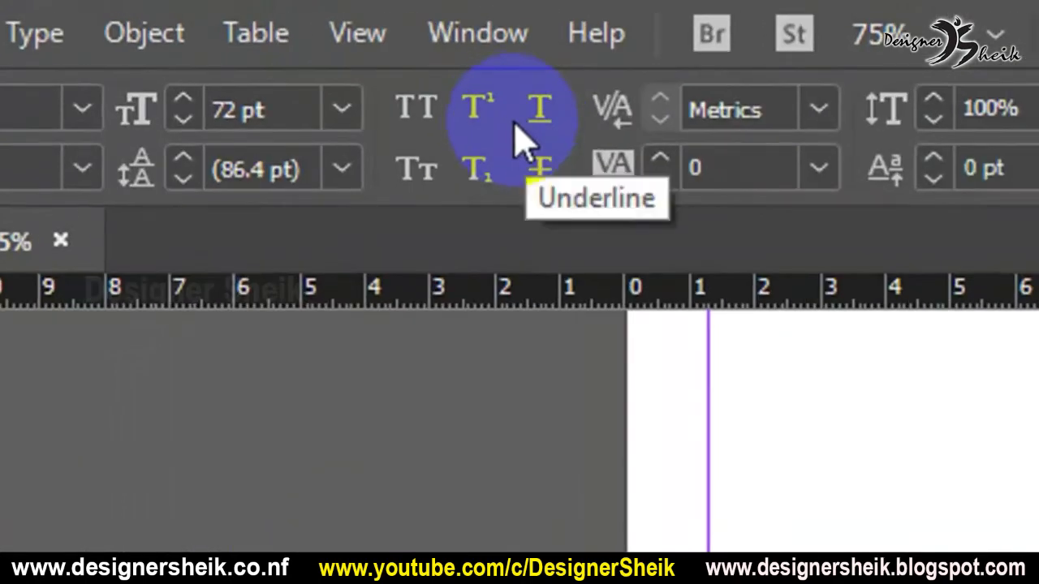
pyautogui.click(288, 35)
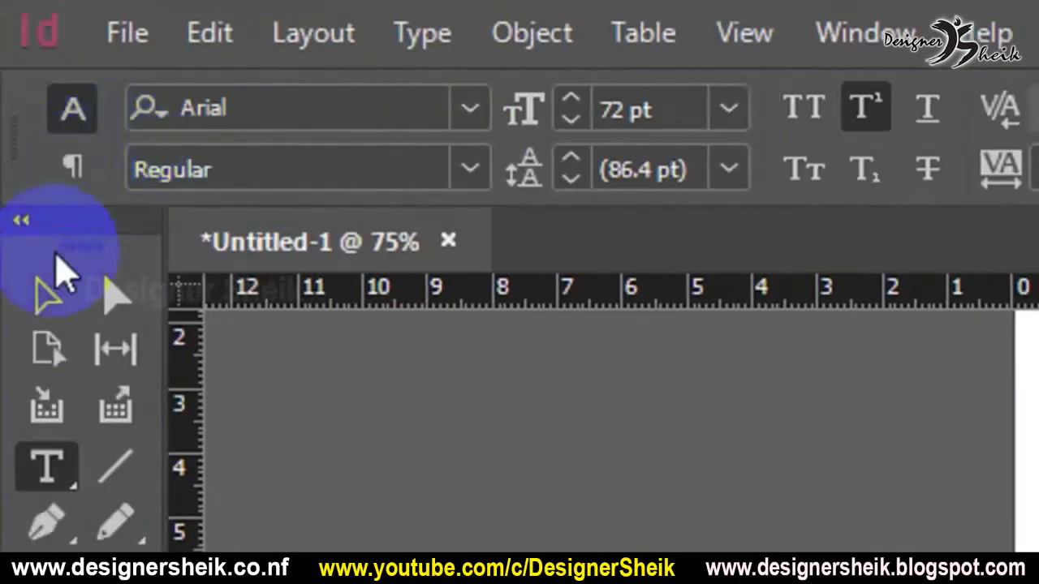
pyautogui.click(42, 305)
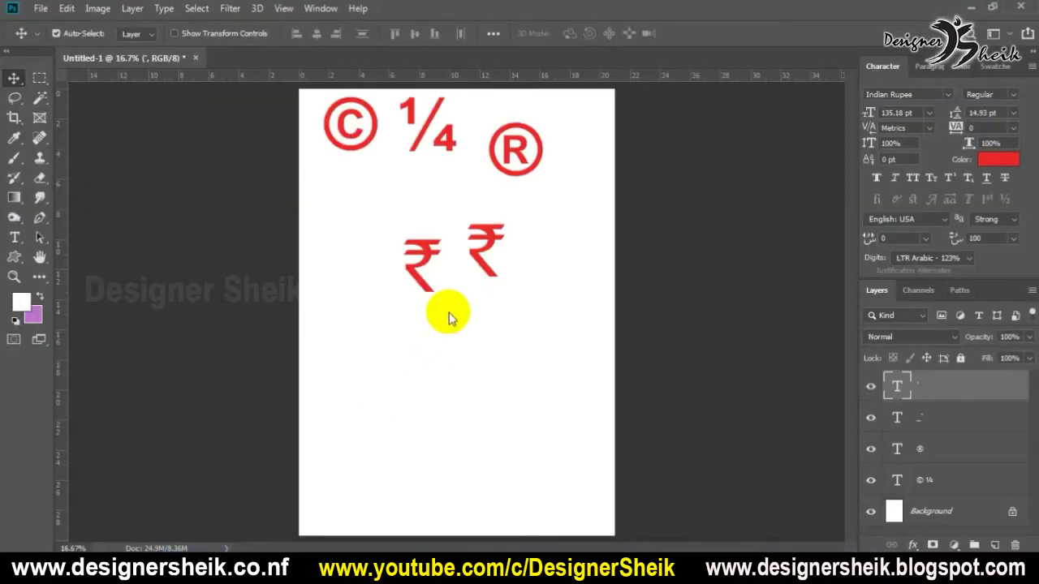
# Step: Switch to Photoshop, add a LogoTM text layer in Myriad Pro below the rupee symbols and move it fully onto the page
pyautogui.press('t')
pyautogui.click(419, 378)
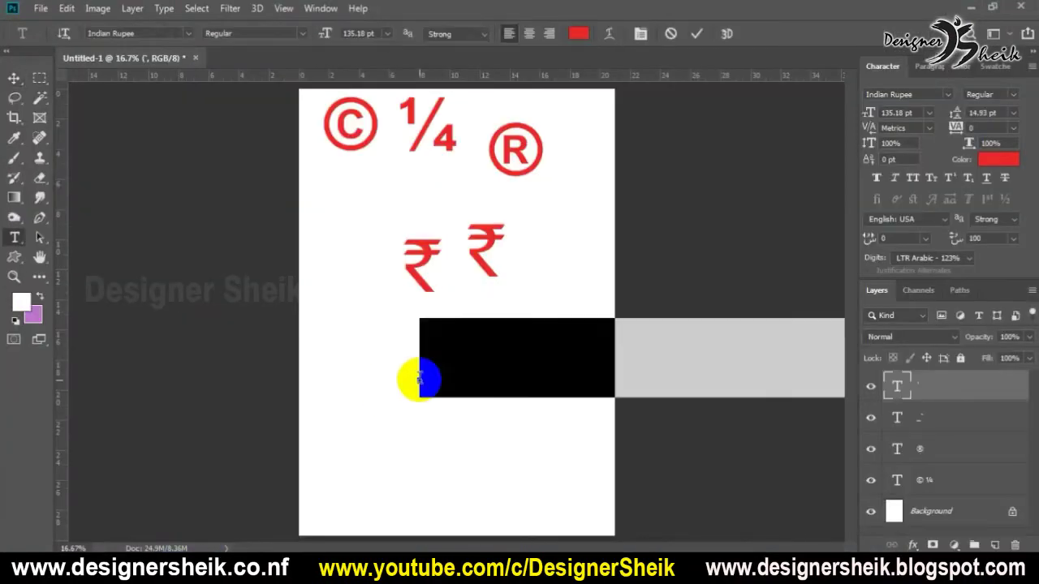
pyautogui.write('₹₹₹₹₹')
pyautogui.write('Log')
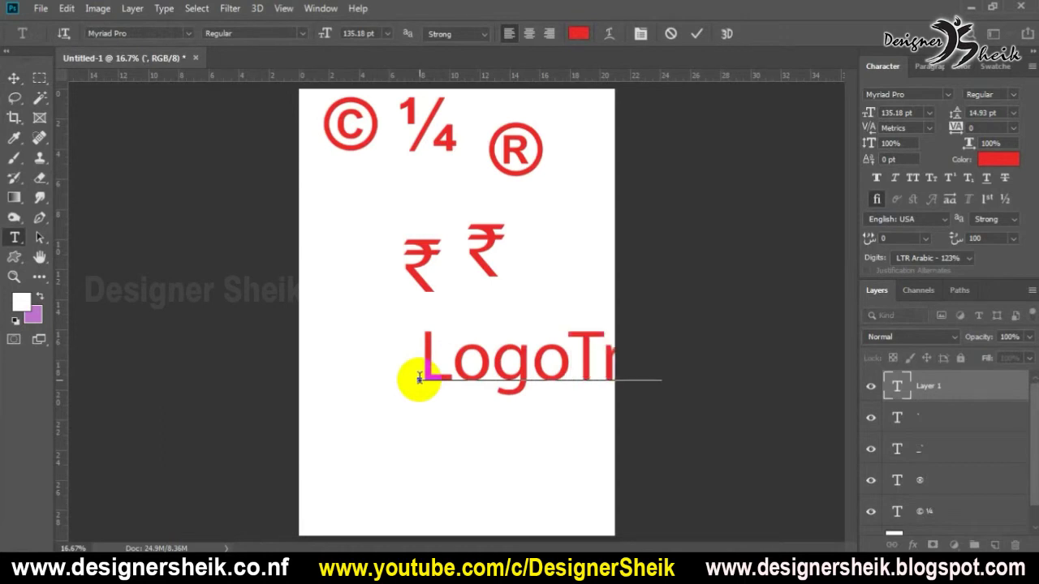
pyautogui.click(13, 78)
pyautogui.moveTo(584, 355)
pyautogui.mouseDown()
pyautogui.moveTo(496, 364)
pyautogui.moveTo(572, 357)
pyautogui.mouseUp()
# Step: Set the TM in the LogoTM text layer as superscript and commit the text
pyautogui.press('t')
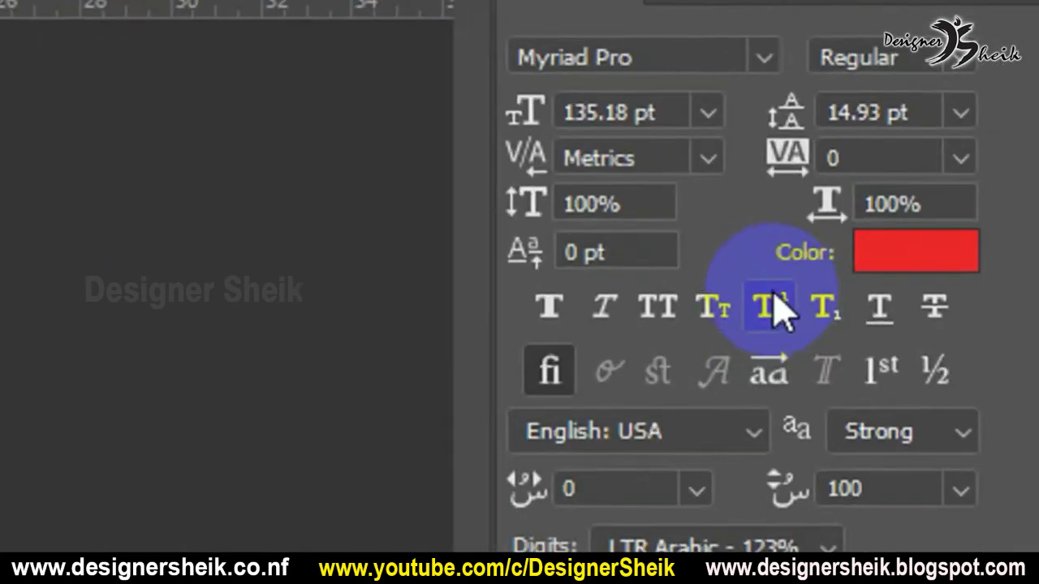
pyautogui.click(949, 178)
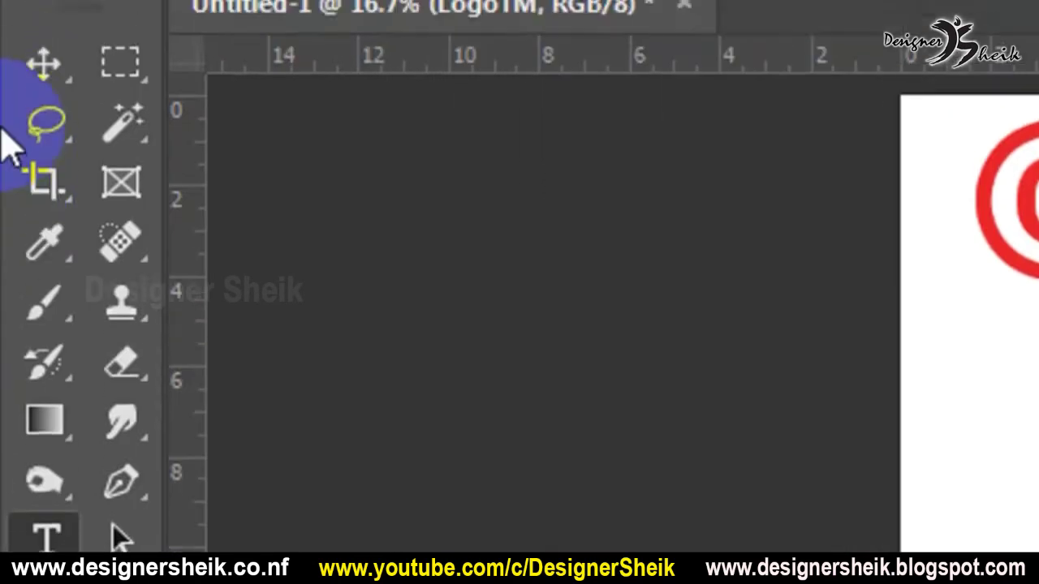
pyautogui.click(44, 63)
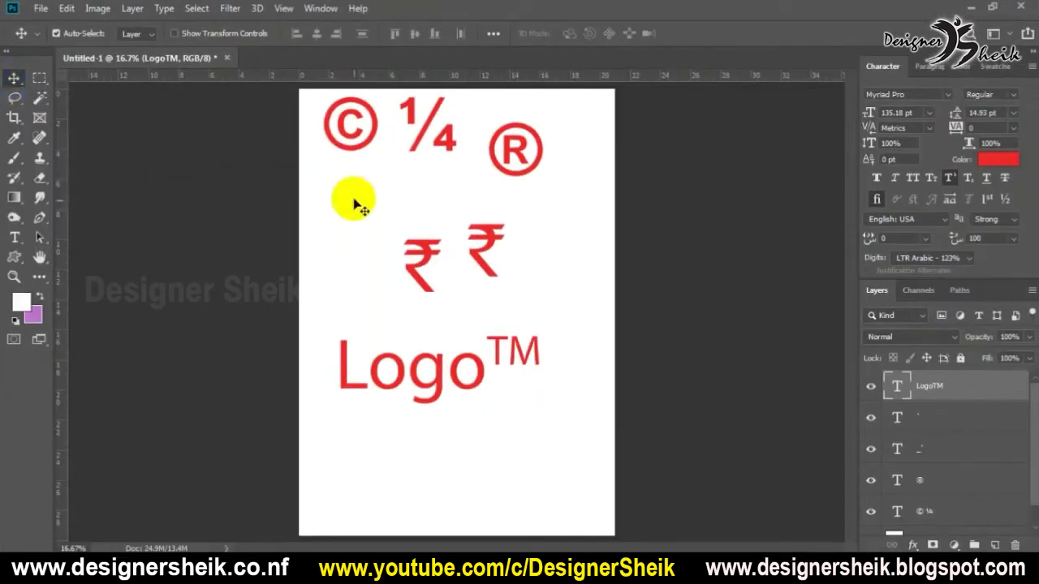
# Step: Move the Logo text with its superscript TM slightly up, closer to the rupee symbols
pyautogui.moveTo(451, 386); pyautogui.dragTo(440, 366)
pyautogui.doubleClick(487, 348)
pyautogui.click(489, 341)
pyautogui.click(13, 78)
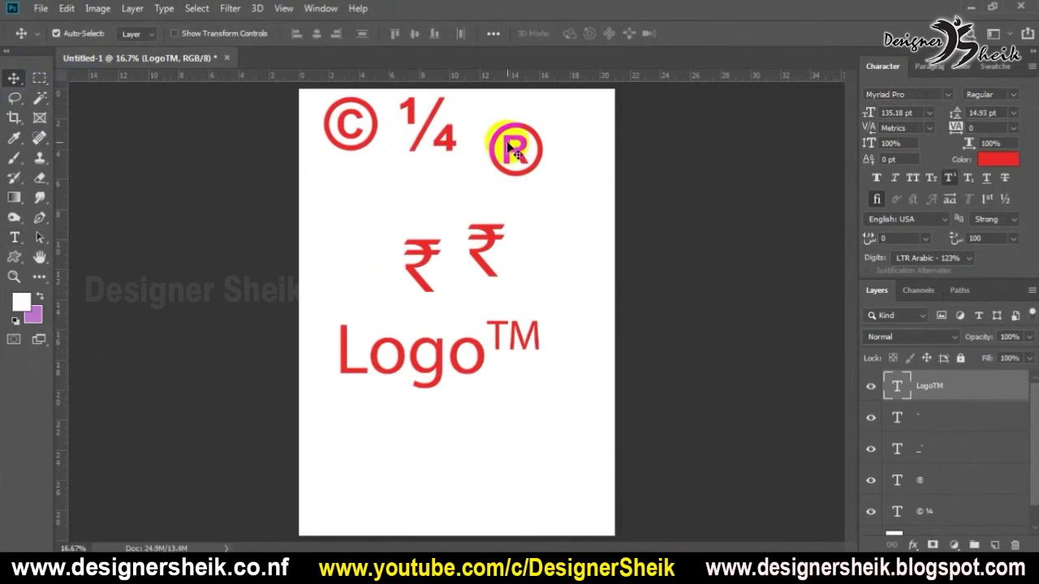
# Step: Copy the ® symbol from its own text layer and leave text editing
pyautogui.click(515, 150)
pyautogui.doubleClick(511, 147)
pyautogui.hotkey('ctrl', 'c')
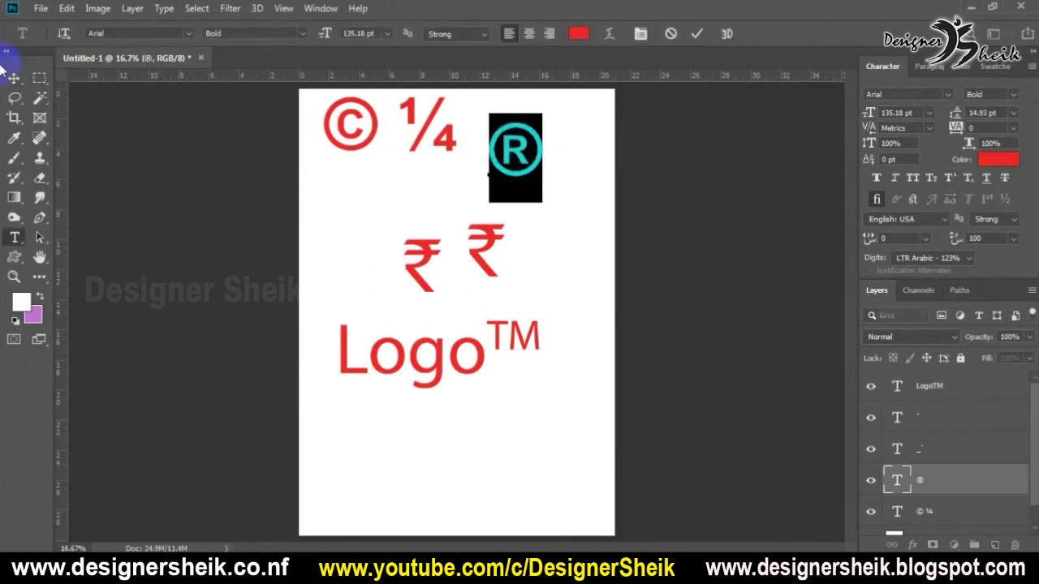
pyautogui.click(14, 77)
# Step: Replace the superscript TM after Logo with the copied ® symbol and select the whole text
pyautogui.click(459, 363)
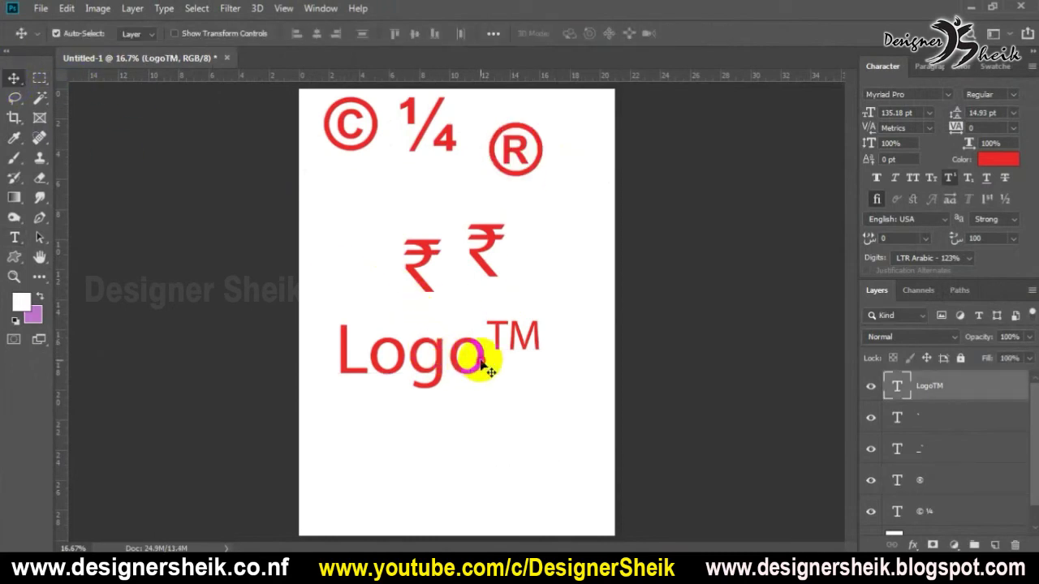
pyautogui.doubleClick(476, 354)
pyautogui.click(484, 349)
pyautogui.moveTo(482, 348); pyautogui.dragTo(543, 350)
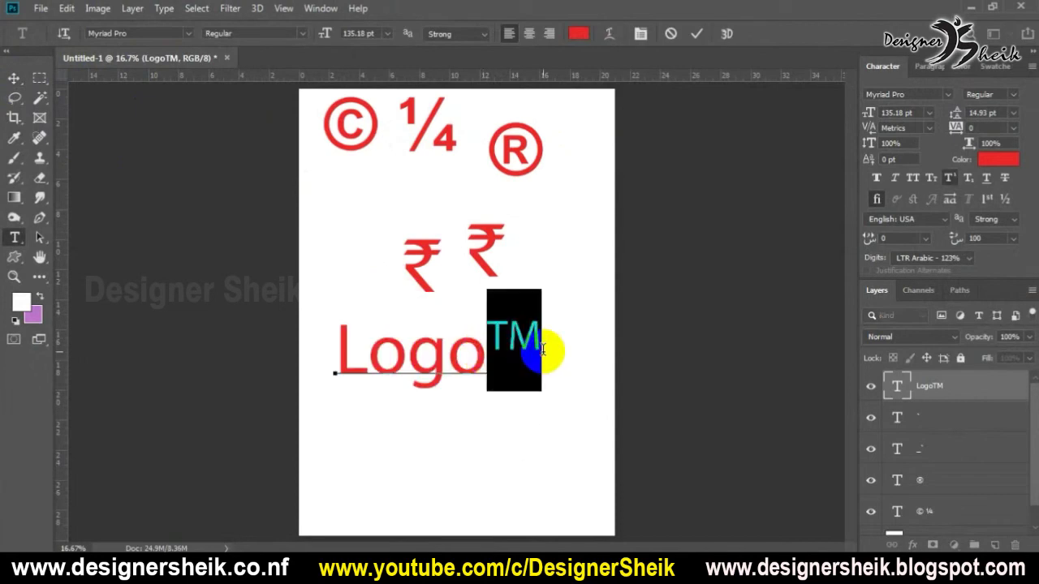
pyautogui.press('BackSpace')
pyautogui.write('®')
pyautogui.hotkey('ctrl', 'a')
pyautogui.click(541, 350)
pyautogui.doubleClick(486, 349)
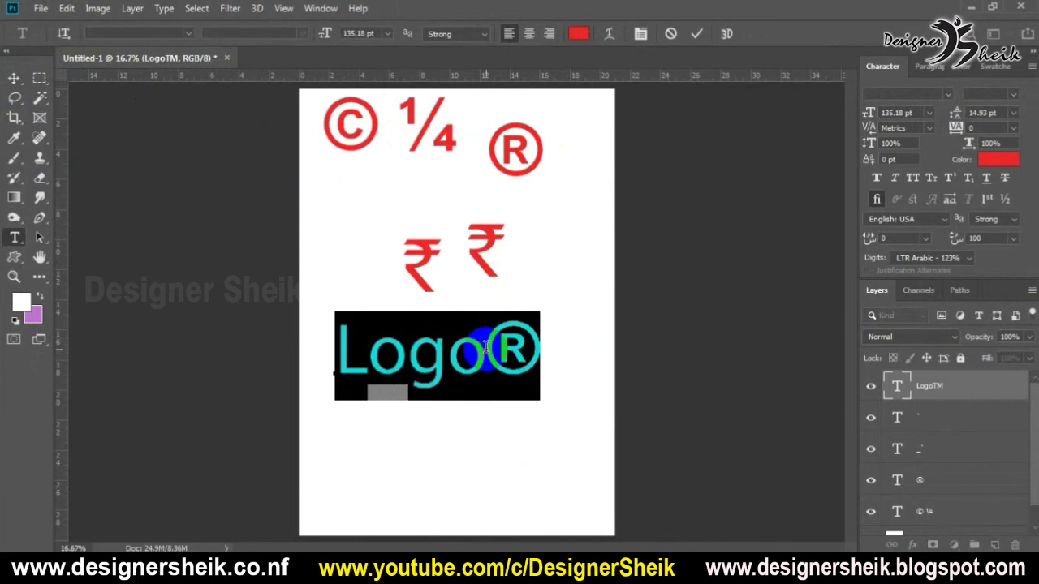
# Step: Replace the whole text with Logo, retyped in Myriad Pro and followed by the pasted ® symbol
pyautogui.press('BackSpace')
pyautogui.write('loh')
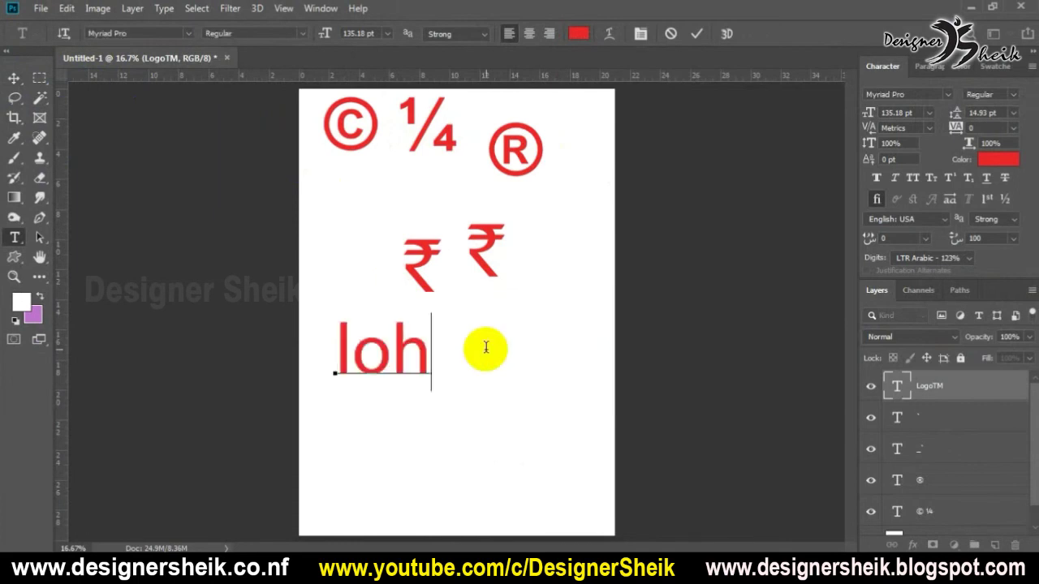
pyautogui.press('BackSpace')
pyautogui.press('BackSpace')
pyautogui.press('BackSpace')
pyautogui.write('Logo')
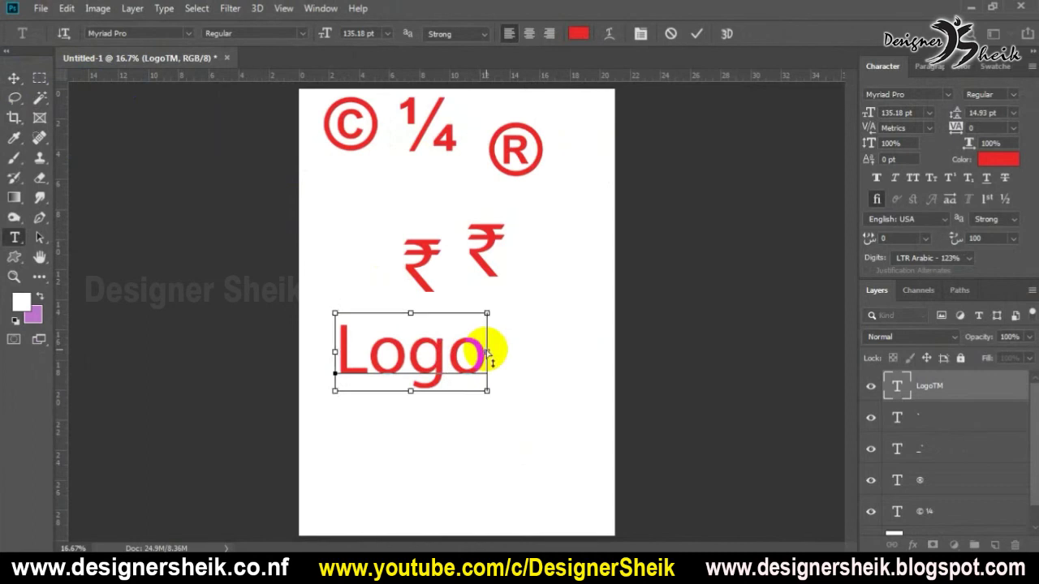
pyautogui.hotkey('ctrl', 'v')
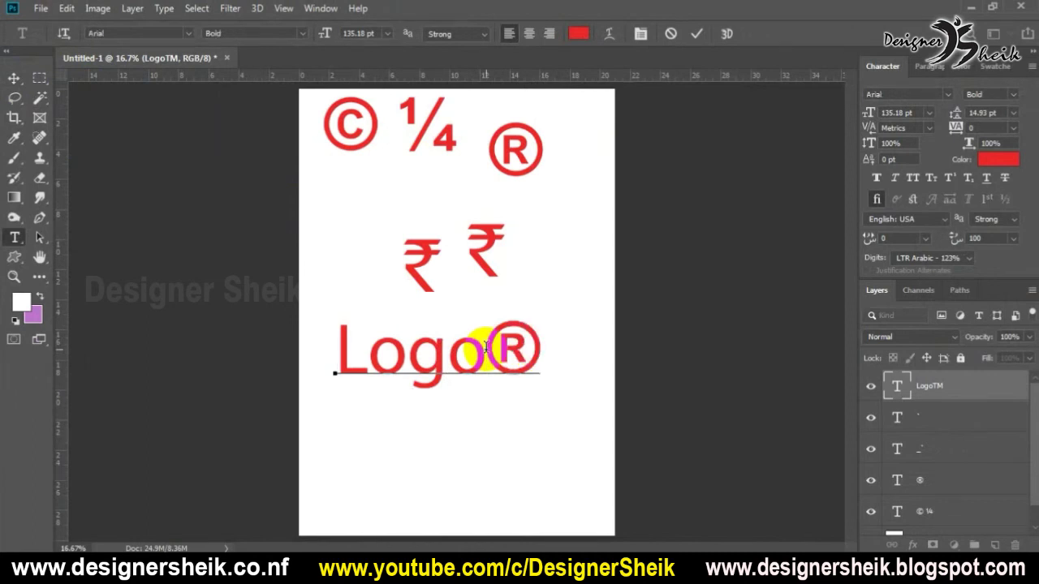
# Step: Set the ® after Logo as superscript and commit the text
pyautogui.moveTo(503, 341); pyautogui.dragTo(540, 343)
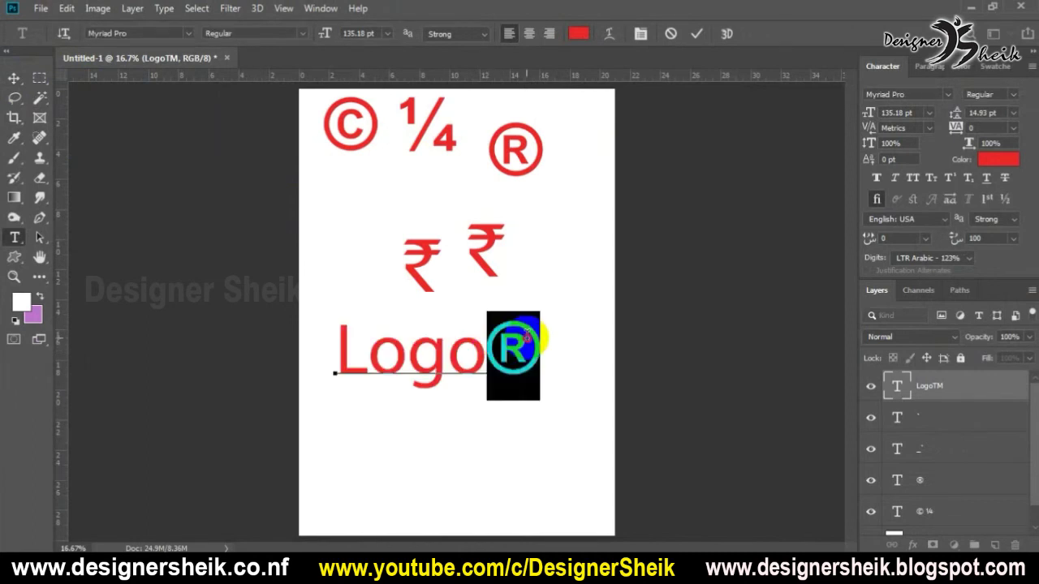
pyautogui.click(949, 177)
pyautogui.click(481, 335)
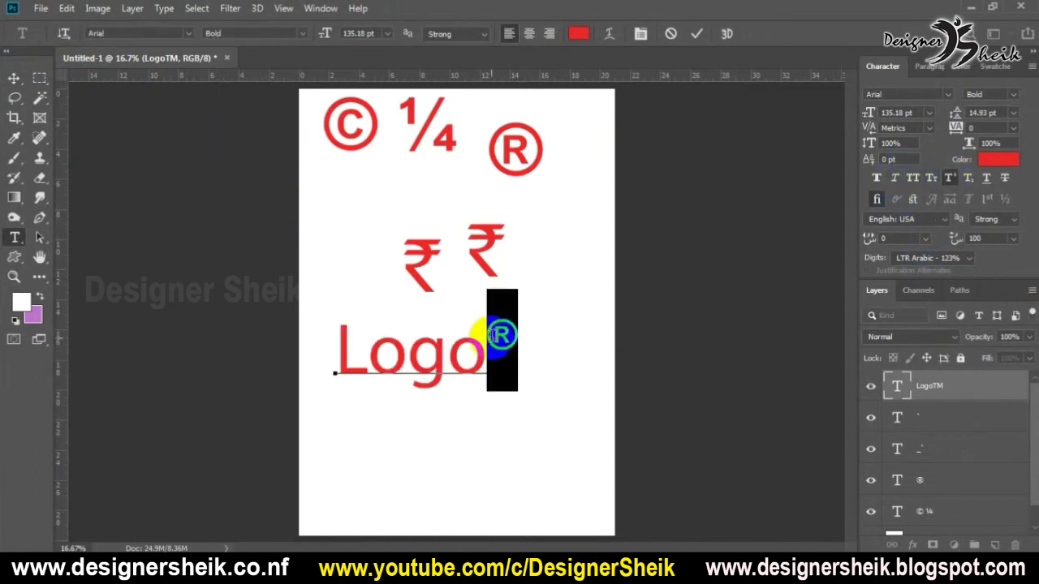
pyautogui.click(14, 78)
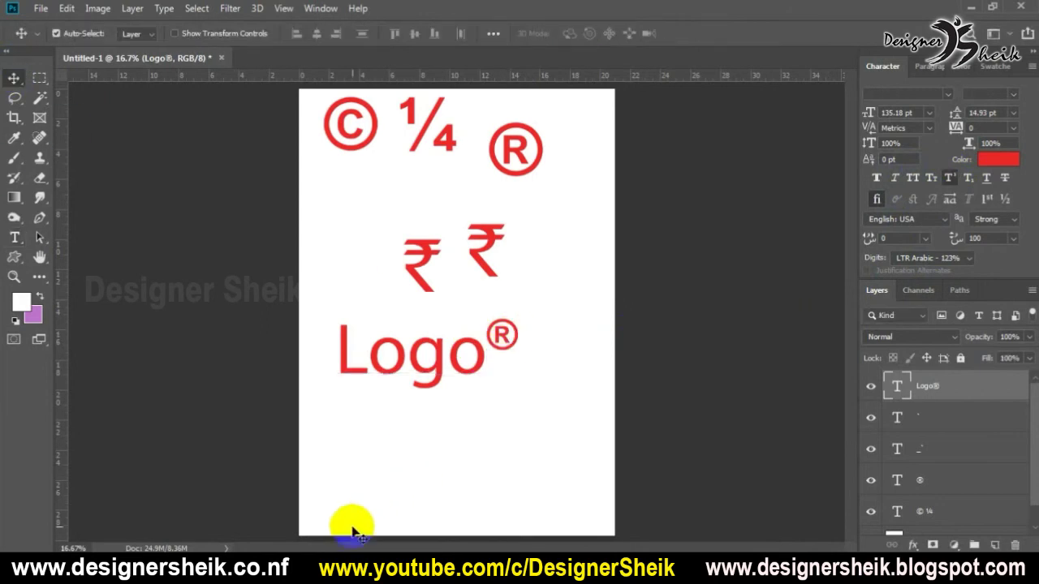
# Step: Move the Logo® text slightly down and to the right, and select its ® symbol for editing
pyautogui.moveTo(412, 370); pyautogui.dragTo(434, 381)
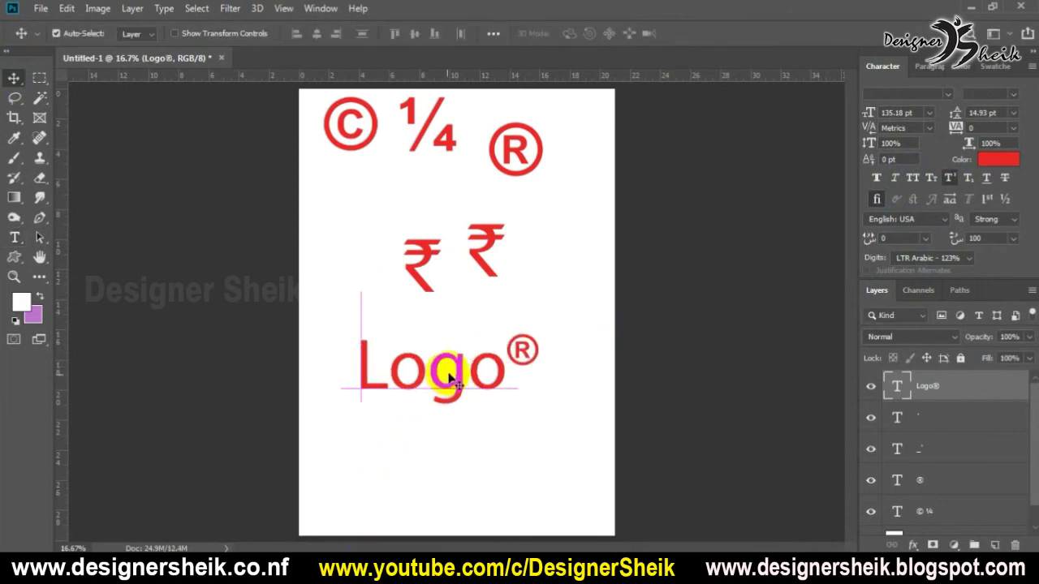
pyautogui.doubleClick(506, 350)
pyautogui.click(499, 365)
pyautogui.moveTo(505, 365); pyautogui.dragTo(552, 360)
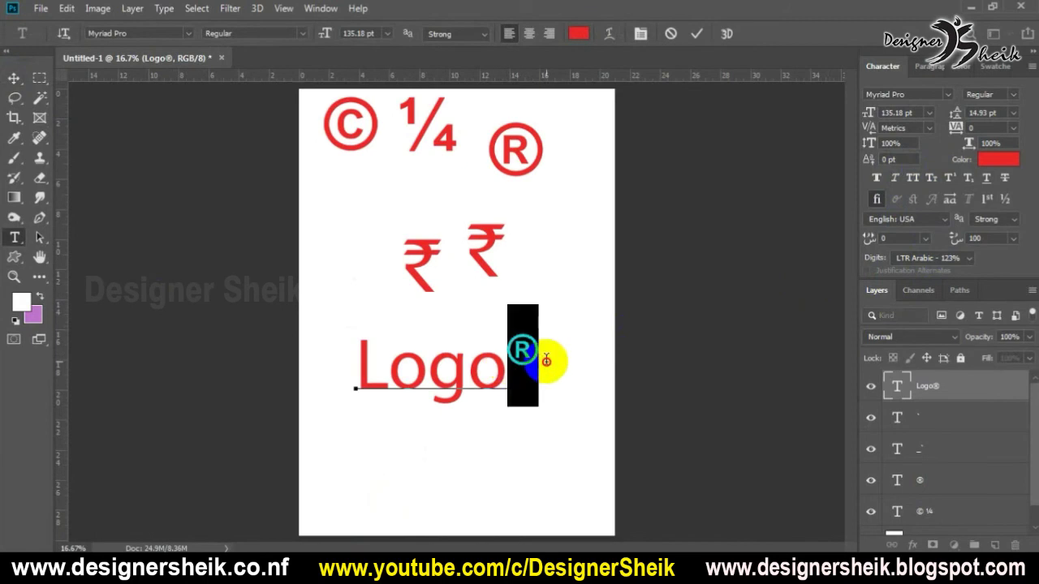
# Step: Replace the content of the Logo® text layer with x2
pyautogui.doubleClick(448, 357)
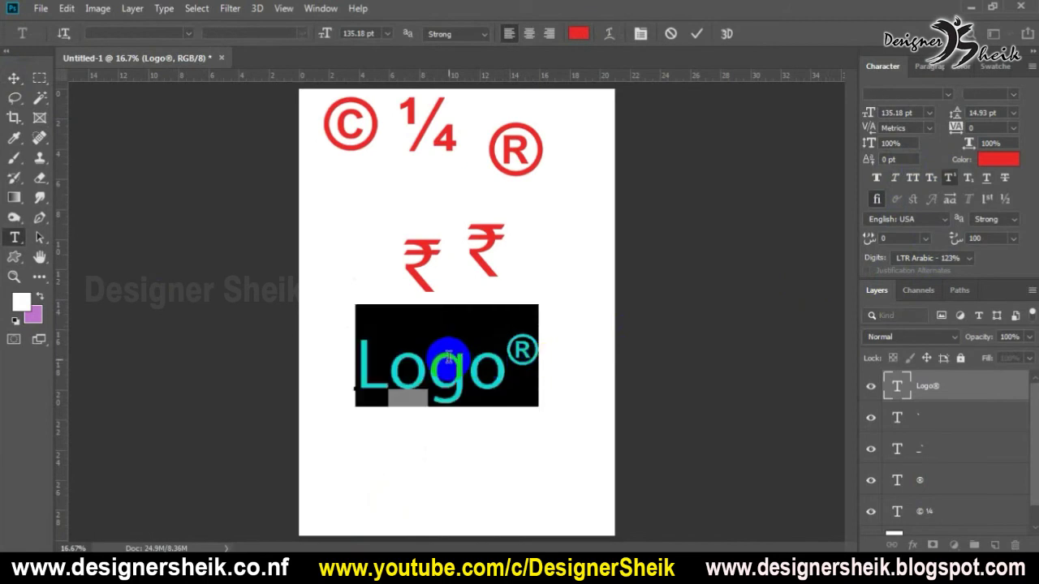
pyautogui.write('12')
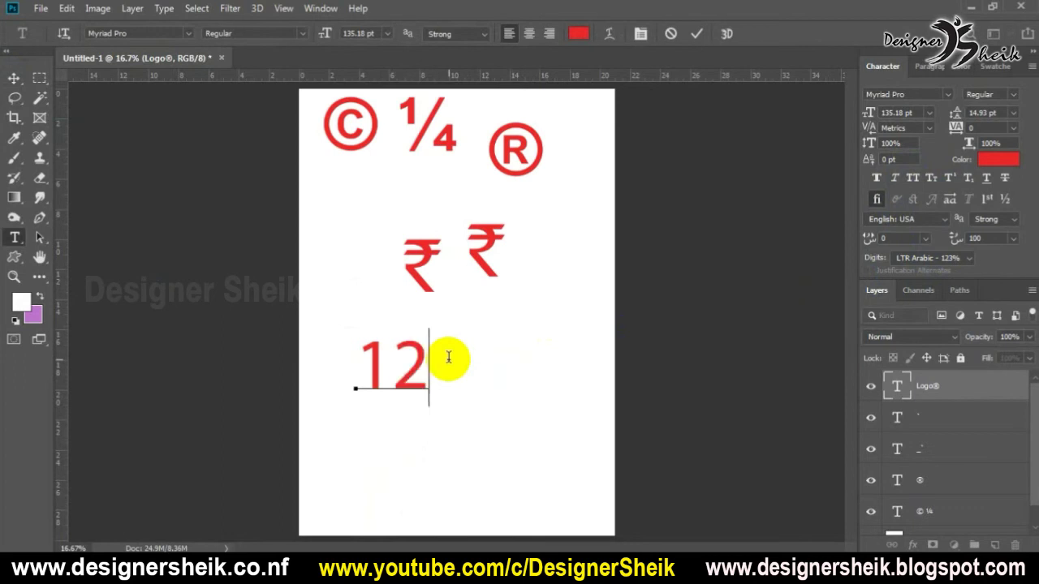
pyautogui.moveTo(392, 366); pyautogui.dragTo(431, 351)
pyautogui.click(367, 347)
pyautogui.write('x')
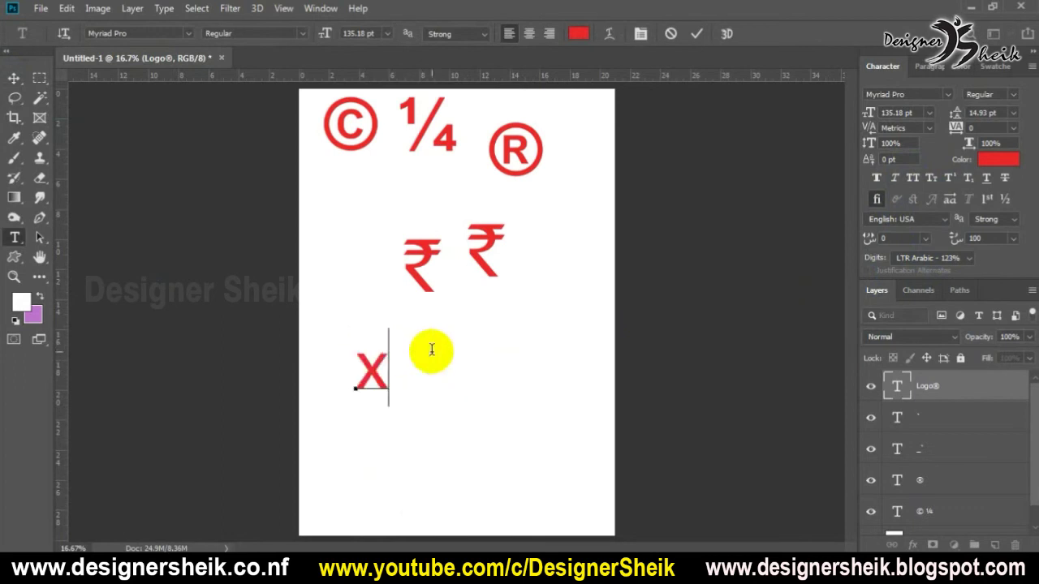
pyautogui.write('2')
# Step: Set the 2 after the x as subscript and commit the text
pyautogui.moveTo(430, 362); pyautogui.dragTo(390, 357)
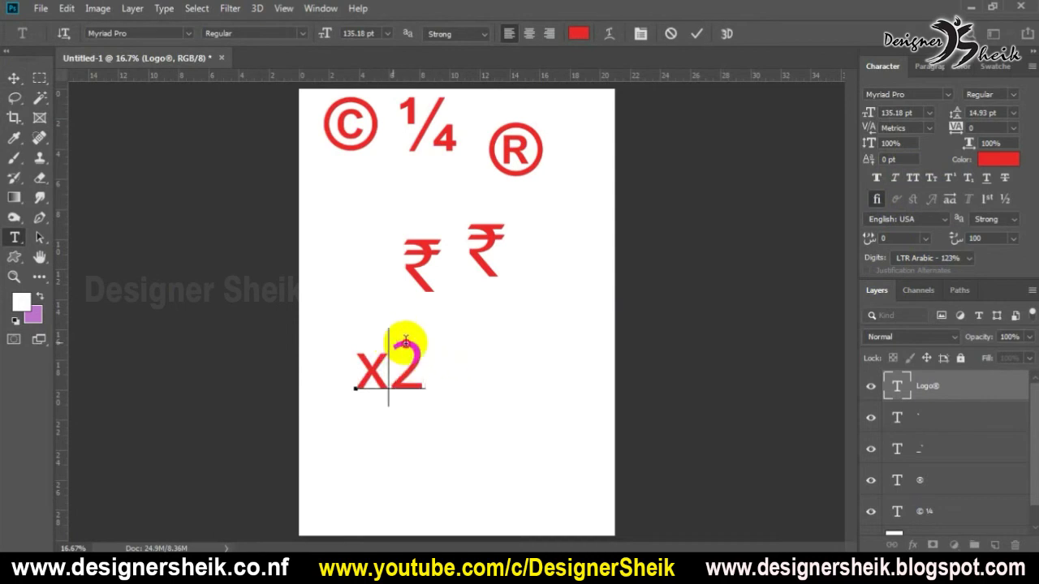
pyautogui.click(961, 183)
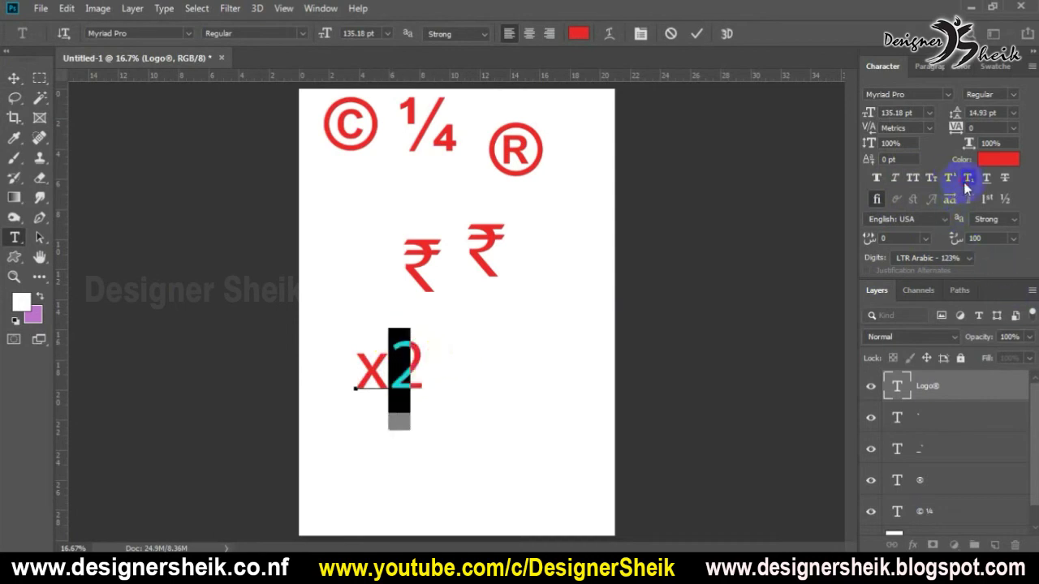
pyautogui.click(357, 361)
pyautogui.moveTo(360, 362); pyautogui.dragTo(438, 398)
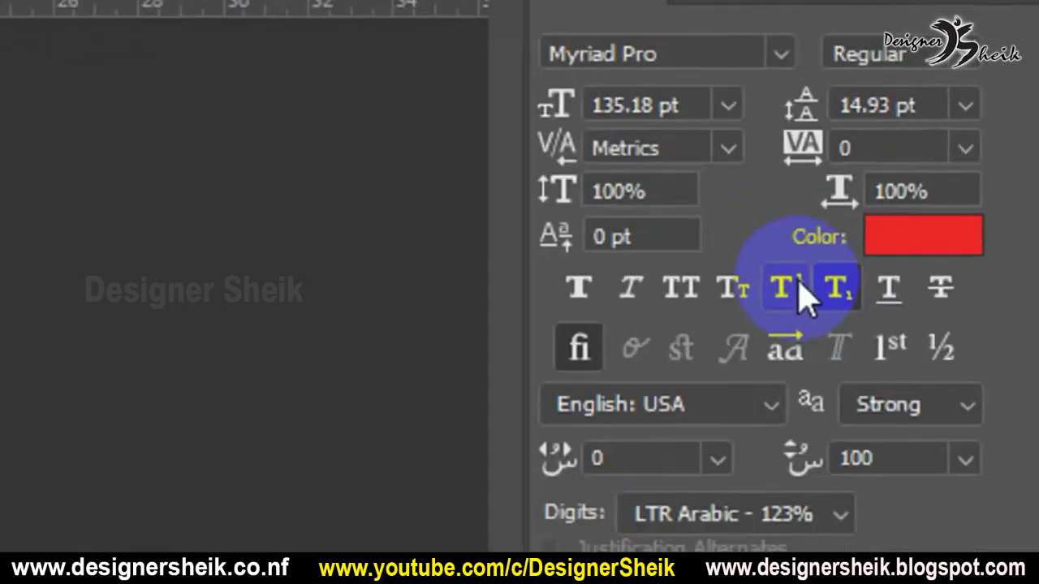
pyautogui.click(970, 180)
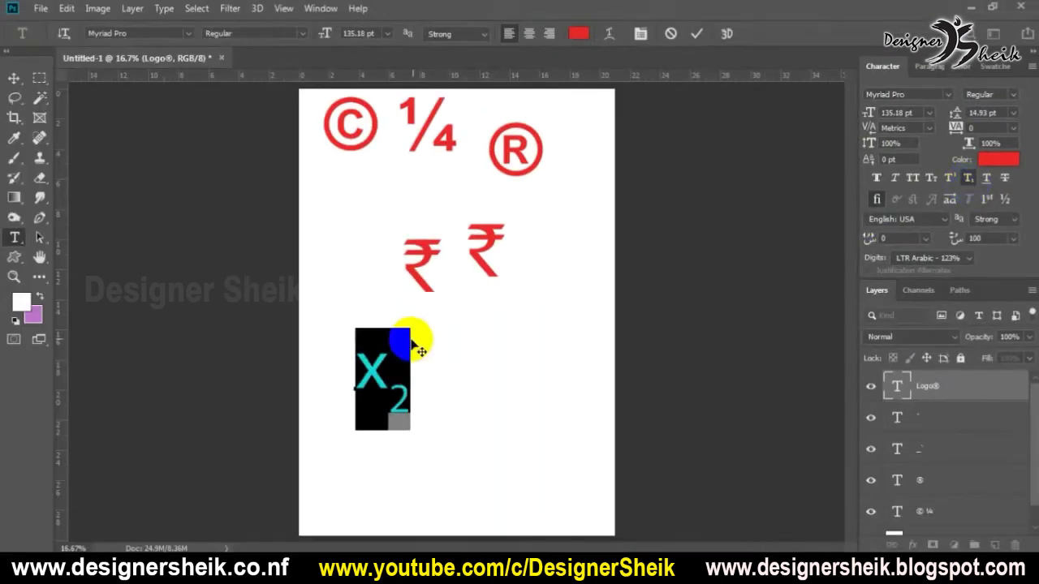
pyautogui.doubleClick(380, 375)
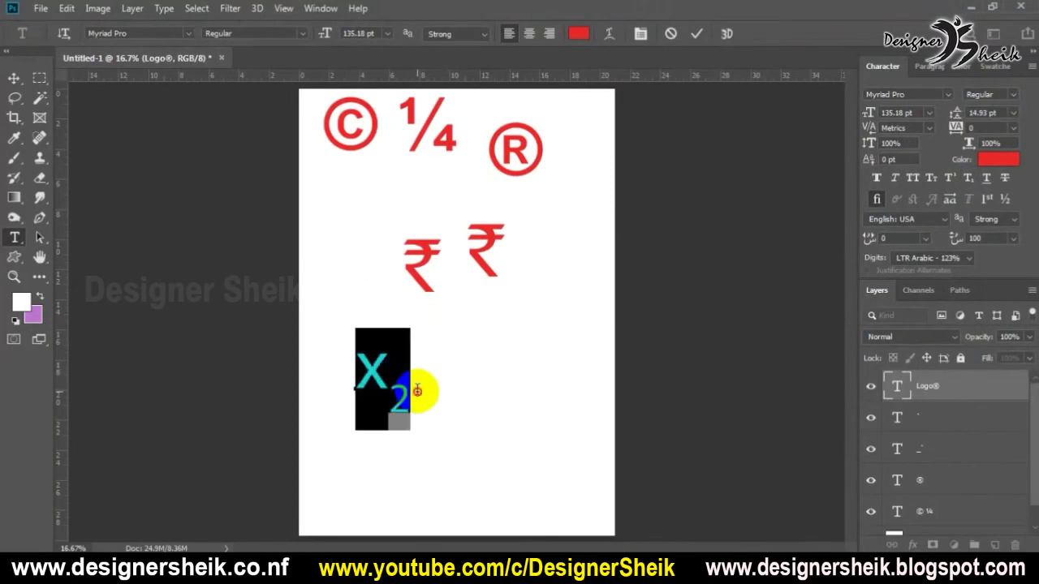
pyautogui.click(13, 78)
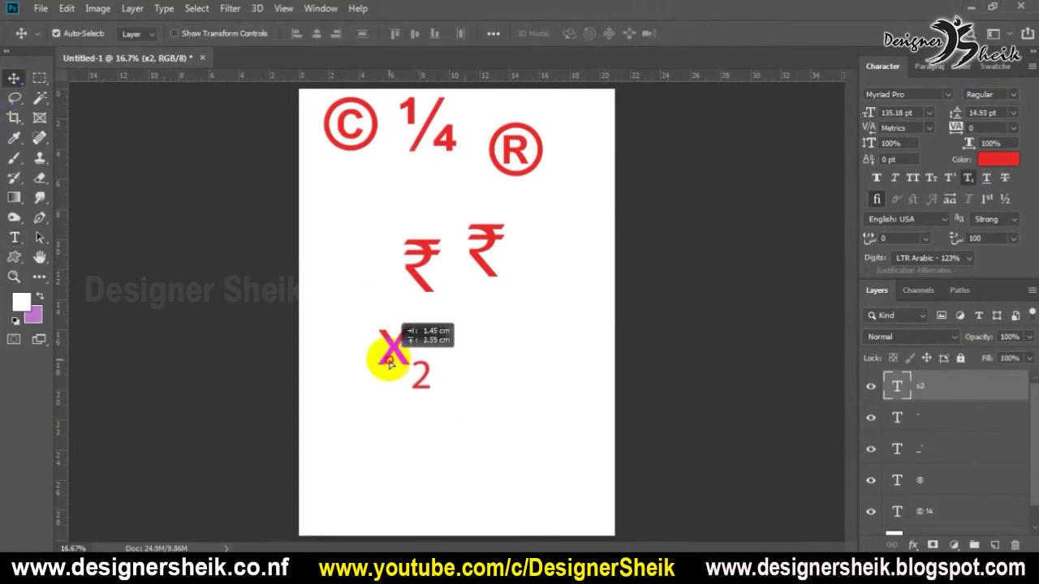